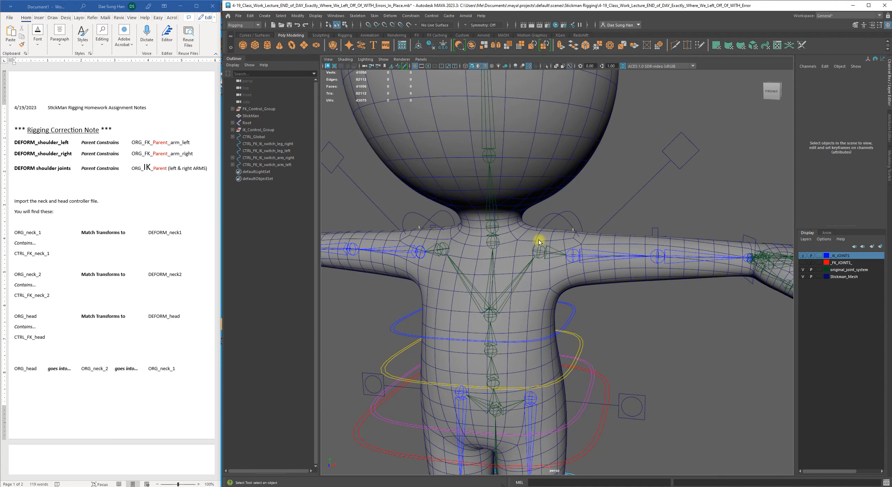
# Step: Examine the arm parent locators in IK_Control_Group and FK_Control_Group, including their constraint channels and the DEFORM_hips1 joint
pyautogui.keyDown('alt'); pyautogui.moveTo(576, 269); pyautogui.dragTo(594, 292); pyautogui.keyUp('alt')
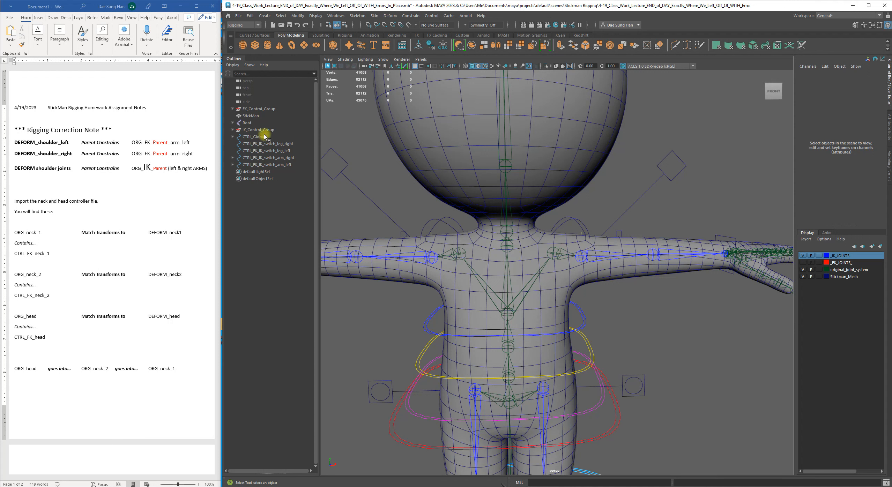
pyautogui.click(232, 129)
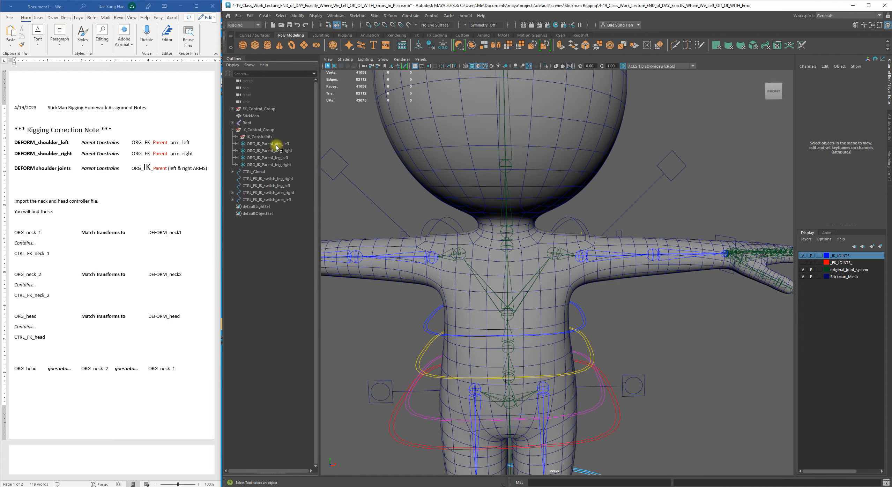
pyautogui.click(276, 151)
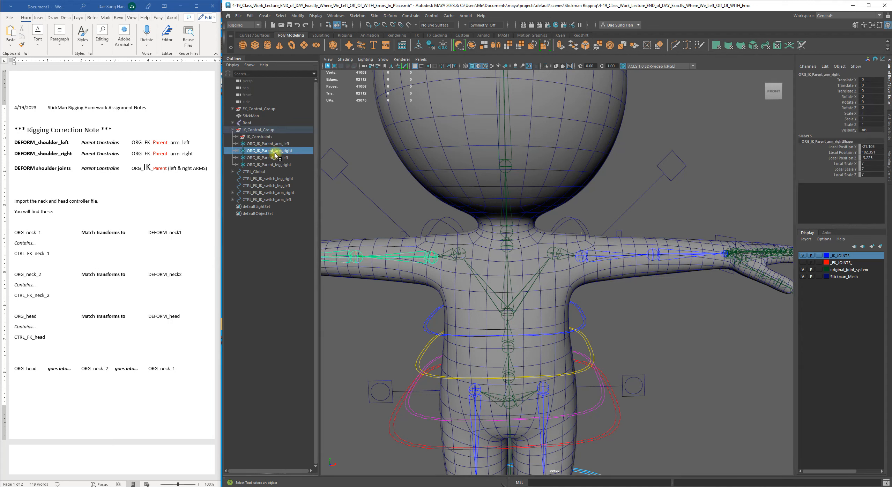
pyautogui.click(232, 129)
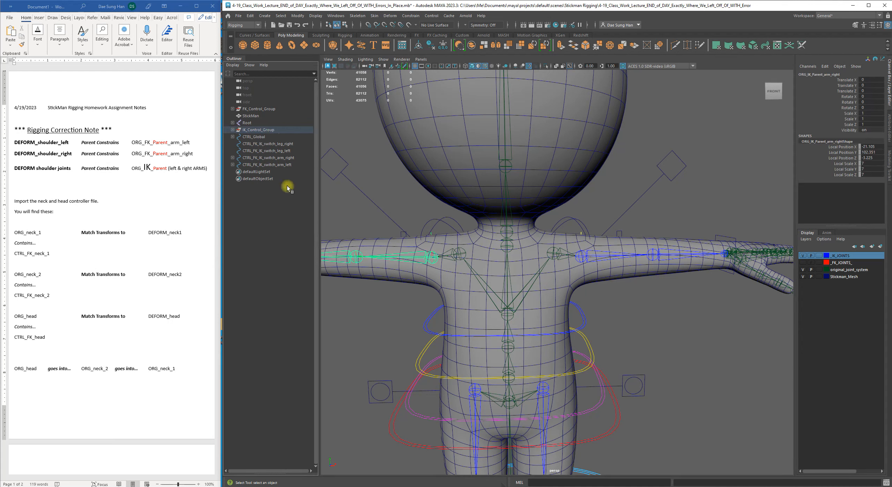
pyautogui.click(271, 109)
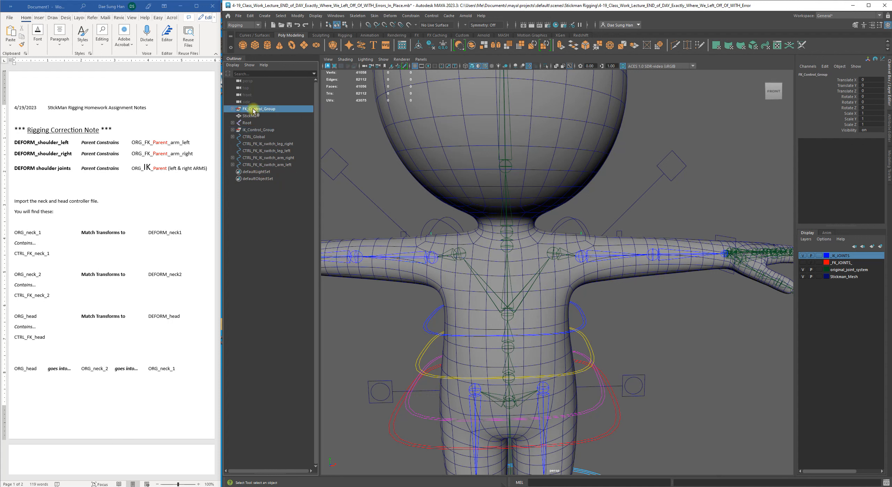
pyautogui.click(232, 109)
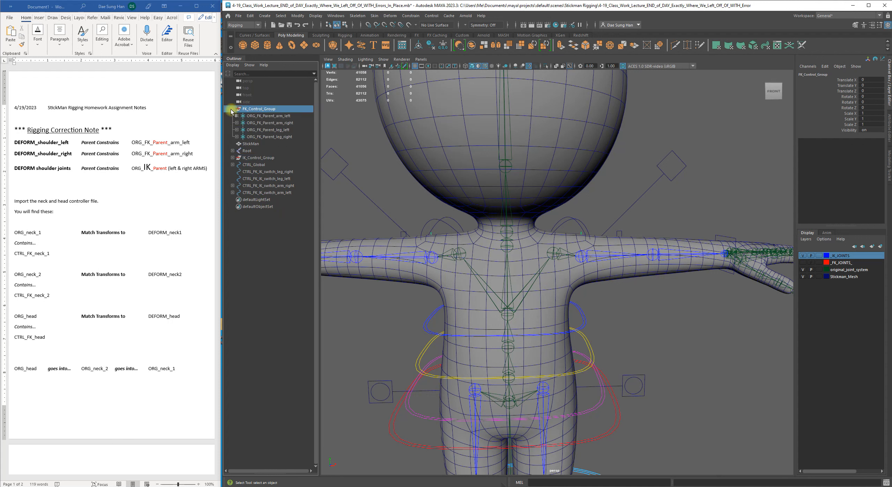
pyautogui.click(247, 117)
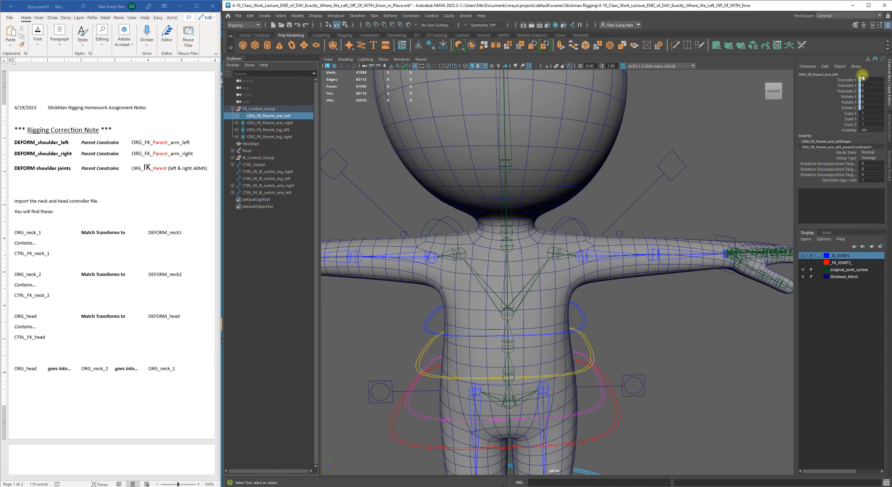
pyautogui.click(275, 122)
pyautogui.moveTo(261, 125); pyautogui.dragTo(284, 126)
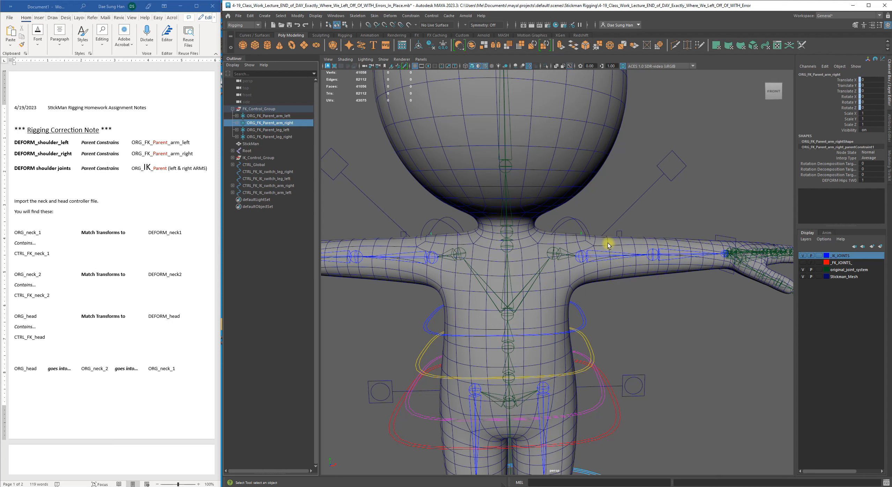
pyautogui.press('w')
pyautogui.click(286, 116)
pyautogui.click(285, 123)
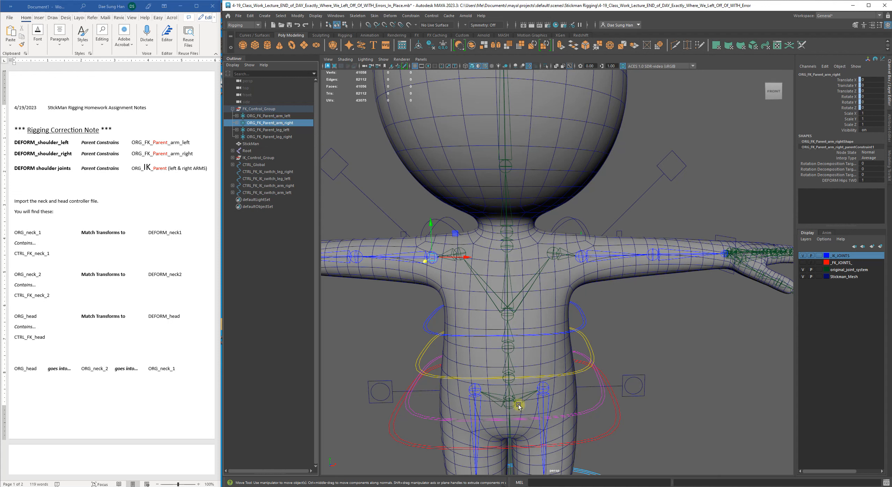
pyautogui.click(527, 399)
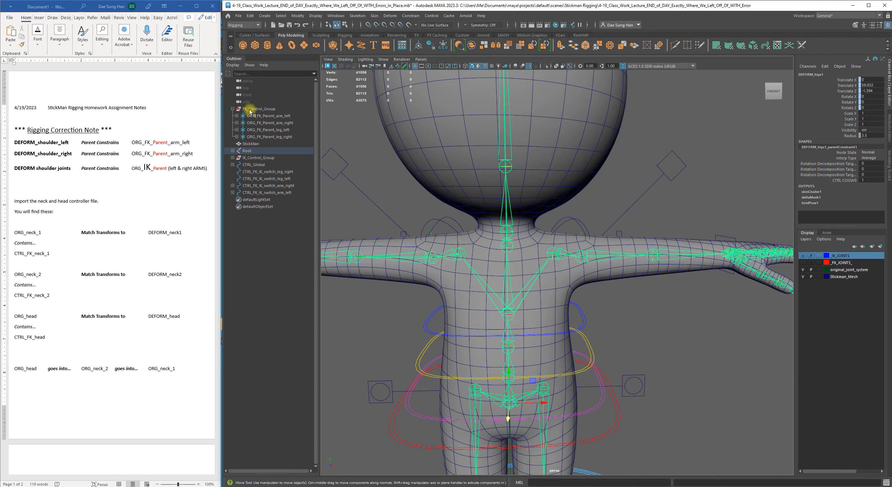
# Step: Delete the parent constraint nested under ORG_FK_Parent_arm_left in FK_Control_Group
pyautogui.click(291, 117)
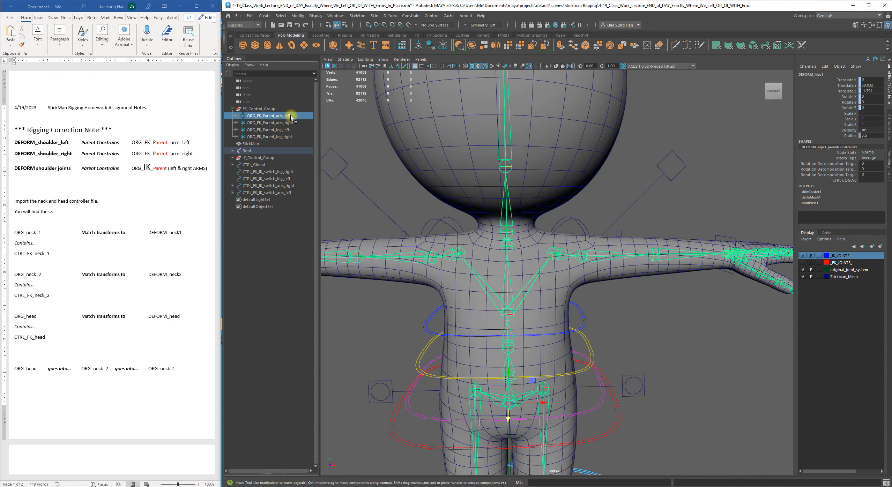
pyautogui.click(236, 116)
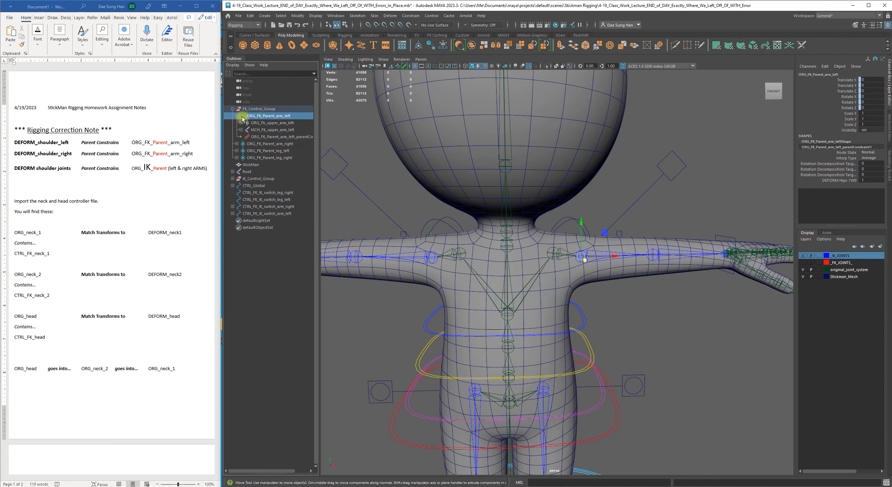
pyautogui.click(285, 137)
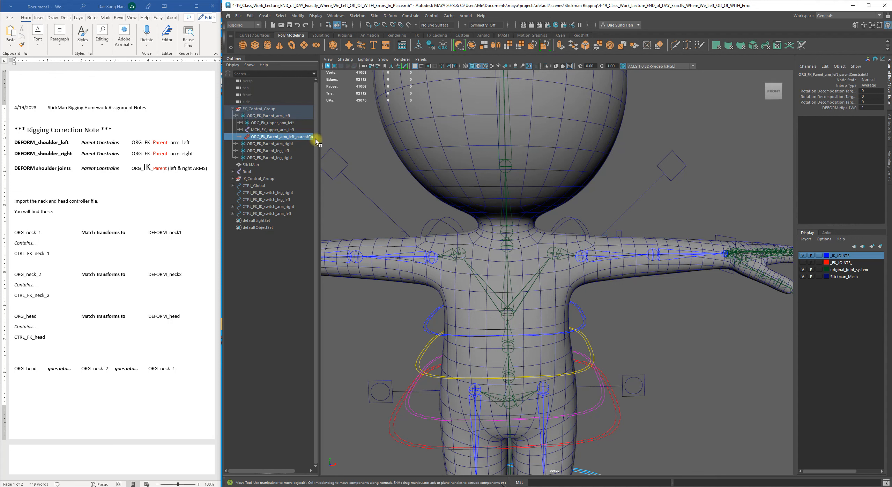
pyautogui.moveTo(318, 139); pyautogui.dragTo(345, 138)
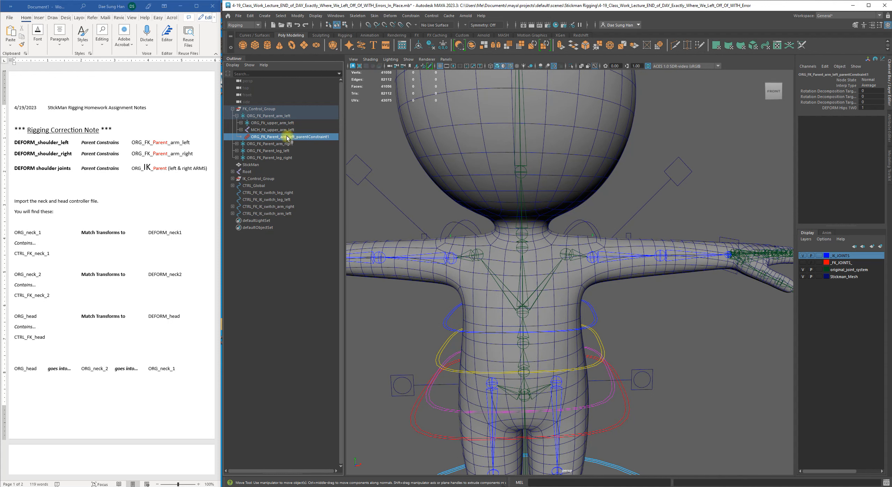
pyautogui.press('Delete')
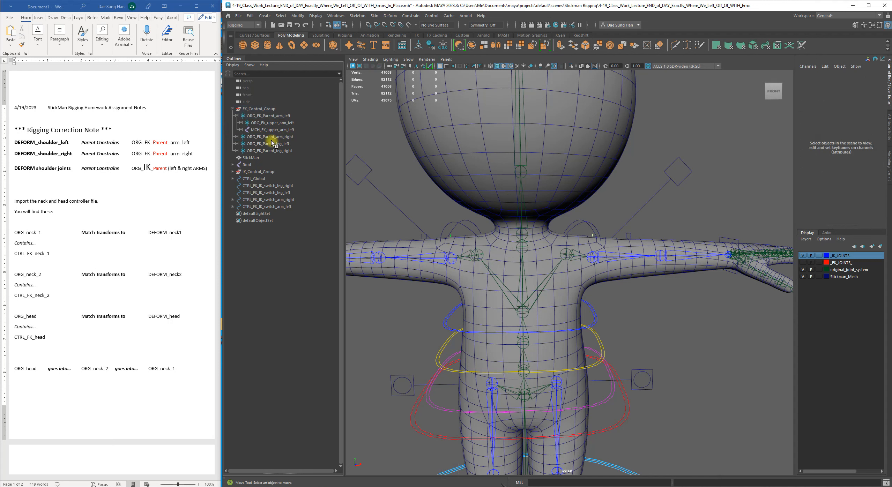
# Step: Delete the parent constraint nested under ORG_FK_Parent_arm_right, and check the channels of both FK leg parent locators
pyautogui.click(275, 138)
pyautogui.click(237, 136)
pyautogui.click(303, 158)
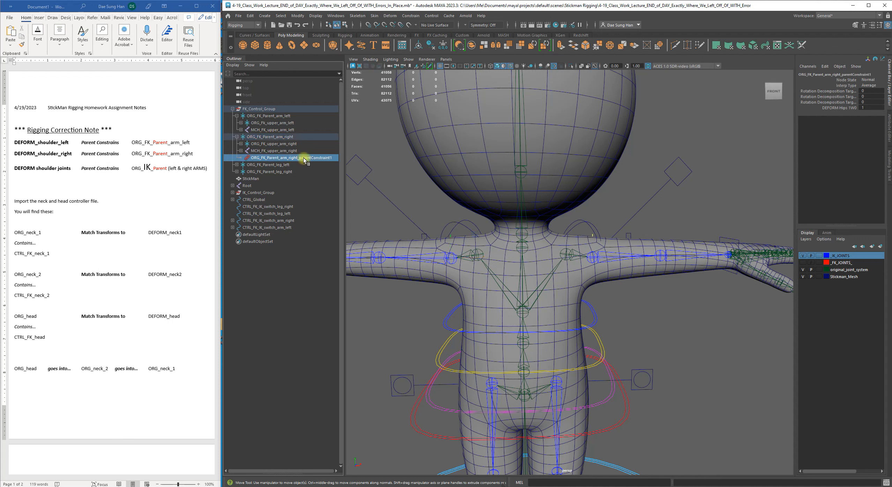
pyautogui.press('BackSpace')
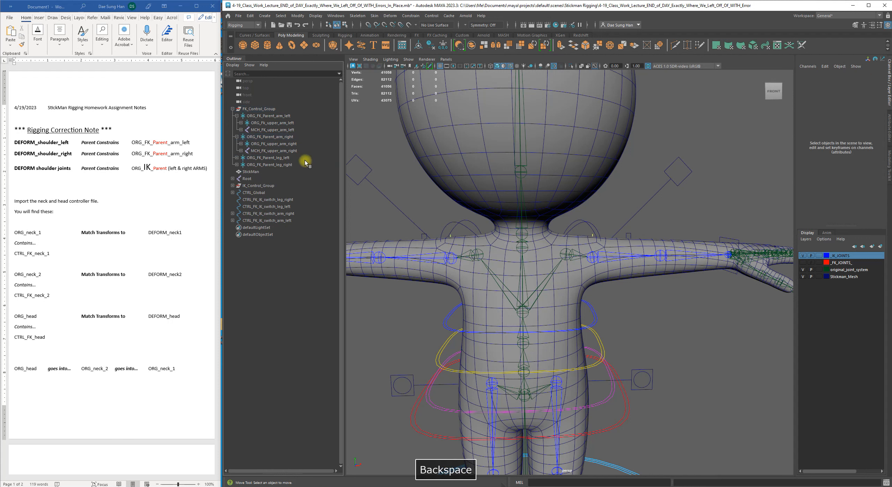
pyautogui.click(237, 136)
pyautogui.click(237, 115)
pyautogui.click(267, 123)
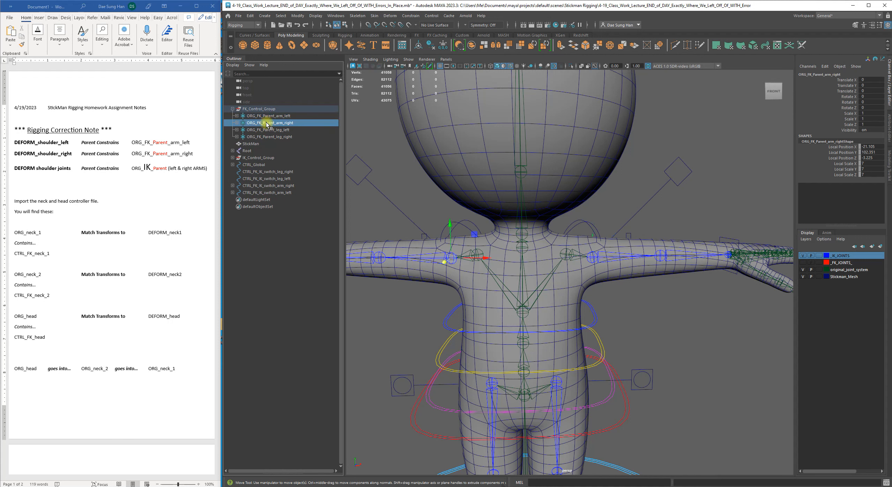
pyautogui.click(277, 130)
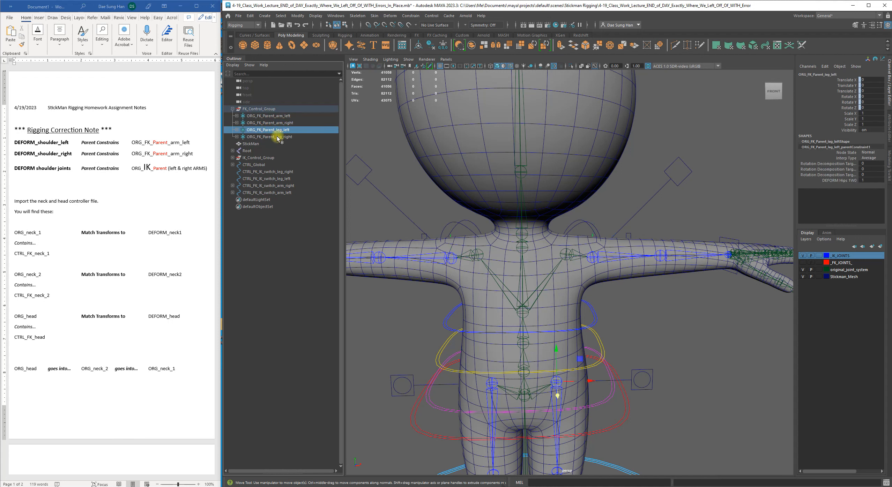
pyautogui.click(278, 136)
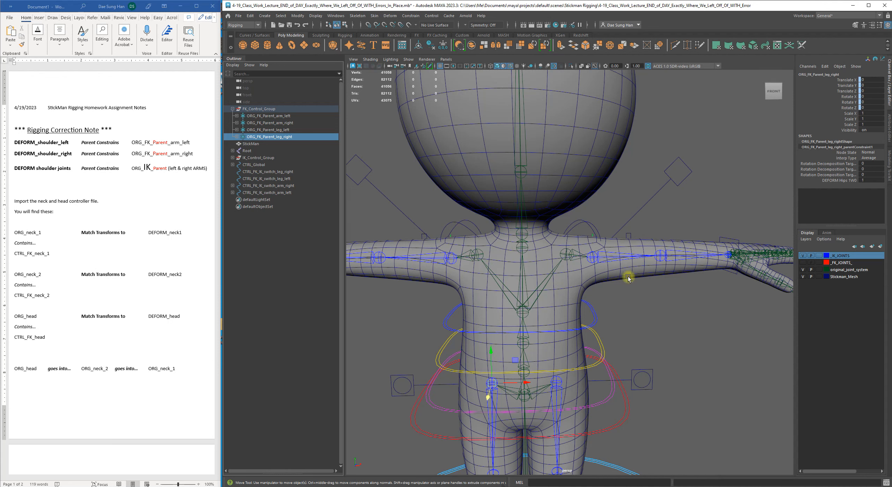
# Step: Set the Stickman_Mesh display layer to reference mode so the mesh cannot be selected
pyautogui.keyDown('alt'); pyautogui.moveTo(589, 288); pyautogui.dragTo(517, 285, button='right'); pyautogui.keyUp('alt')
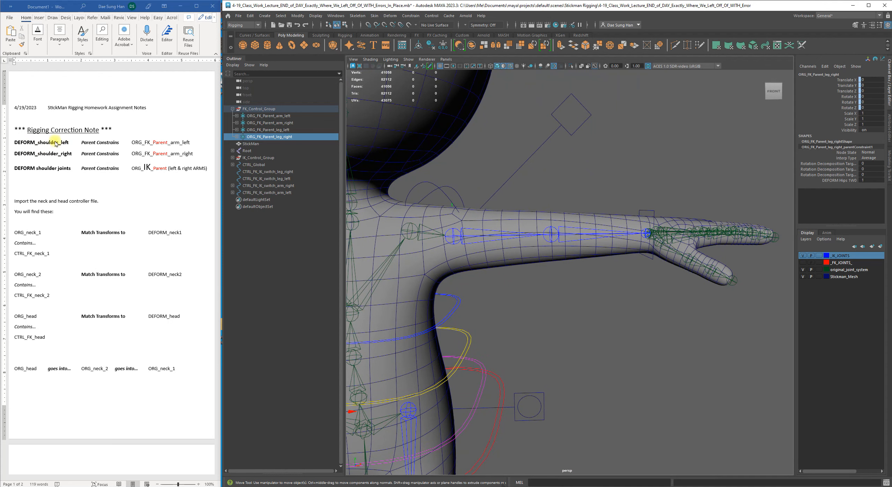
pyautogui.keyDown('alt'); pyautogui.moveTo(516, 247); pyautogui.dragTo(624, 249, button='middle'); pyautogui.keyUp('alt')
pyautogui.click(543, 231)
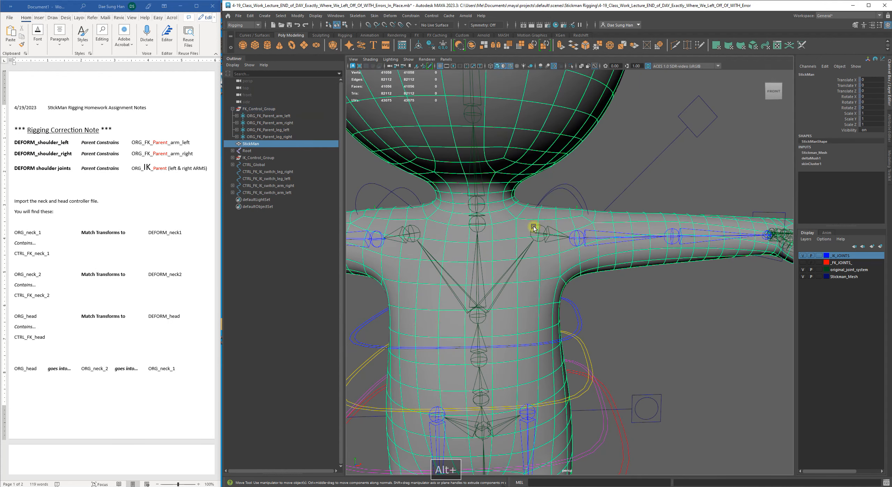
pyautogui.click(819, 276)
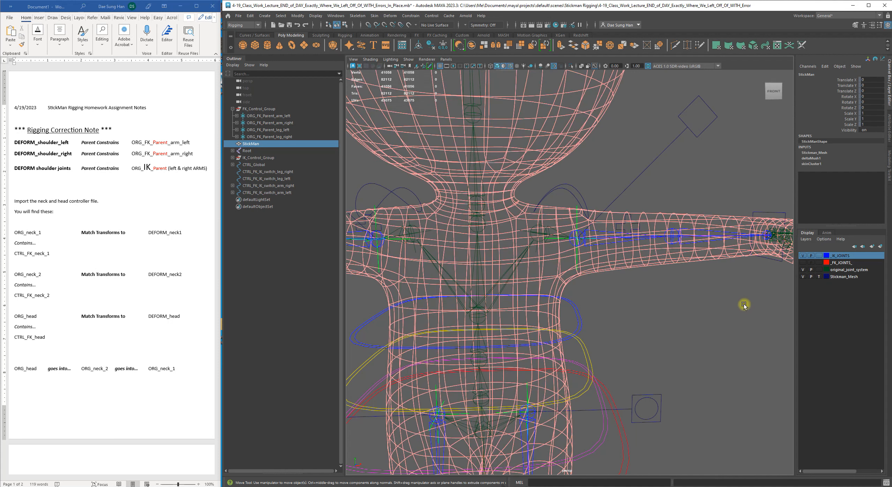
pyautogui.click(764, 305)
pyautogui.click(819, 277)
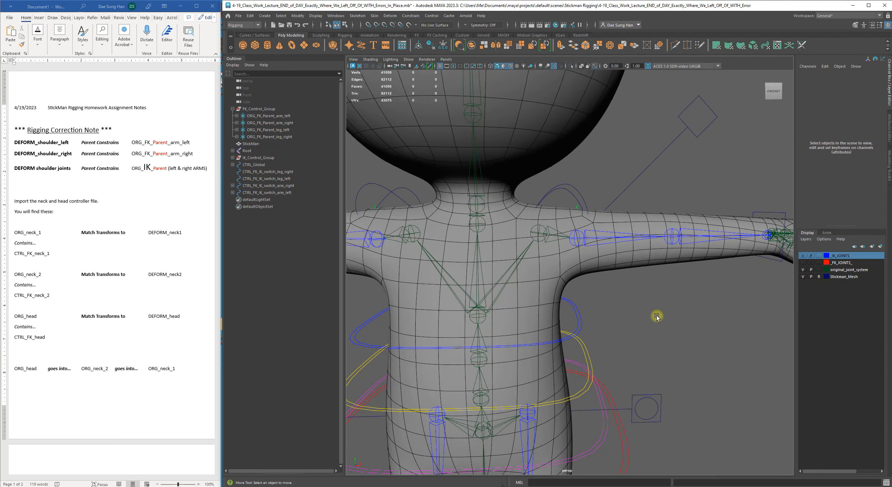
# Step: Parent constrain ORG_FK_Parent_arm_left to the DEFORM_shoulder_left joint with maintain offset on, all translate and rotate axes, and weight 1
pyautogui.click(543, 241)
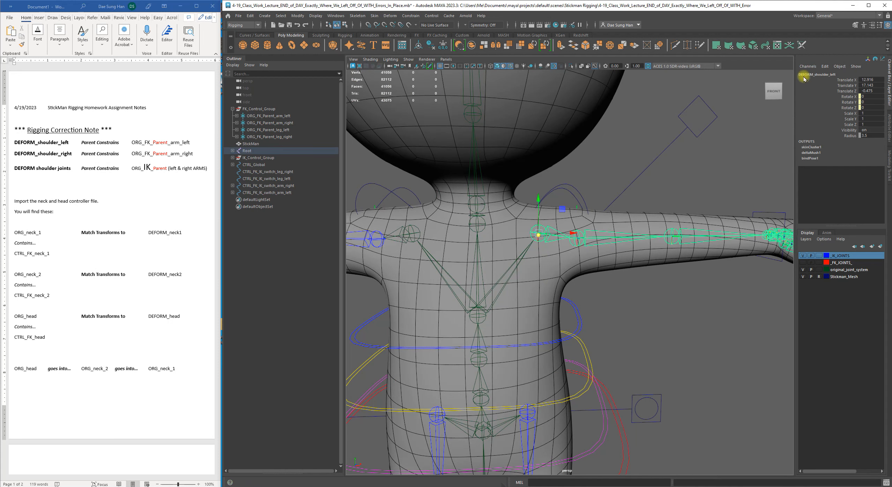
pyautogui.keyDown('alt'); pyautogui.moveTo(694, 123); pyautogui.dragTo(437, 231); pyautogui.keyUp('alt')
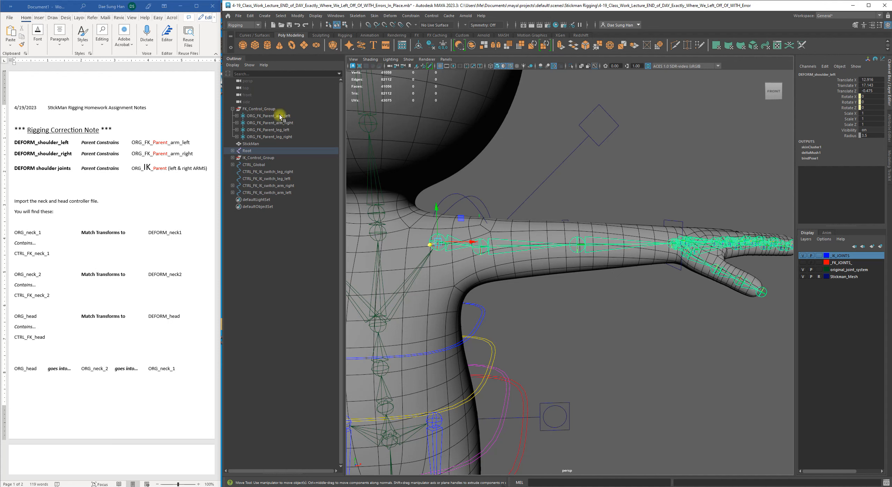
pyautogui.keyDown('alt'); pyautogui.moveTo(564, 245); pyautogui.dragTo(545, 256, button='middle'); pyautogui.keyUp('alt')
pyautogui.scroll(-3, 545, 255)
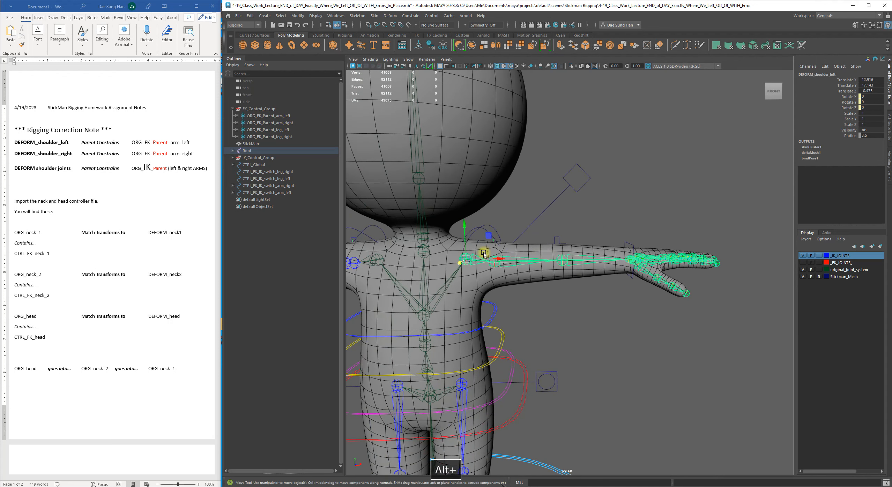
pyautogui.keyDown('ctrl'); pyautogui.click(276, 115); pyautogui.keyUp('ctrl')
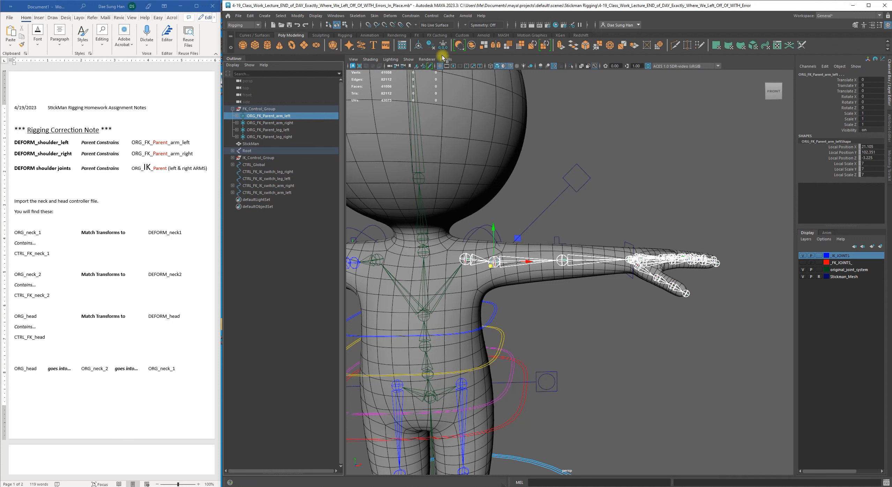
pyautogui.click(410, 16)
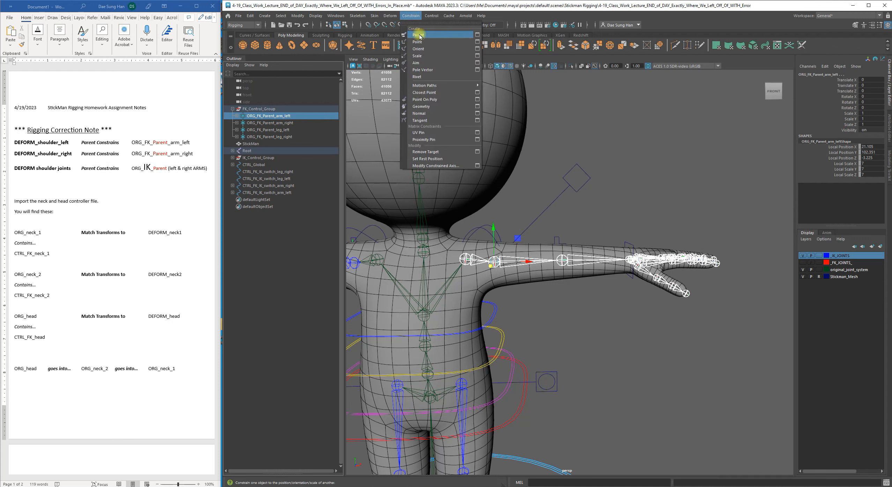
pyautogui.click(476, 35)
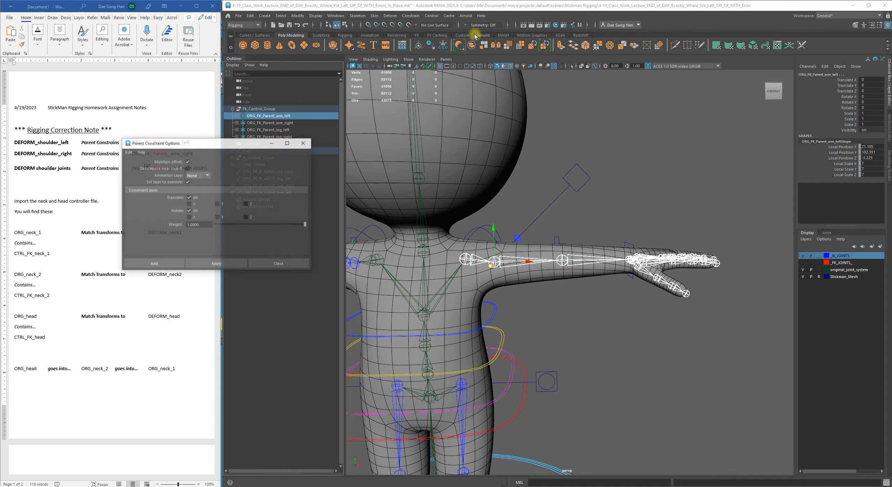
pyautogui.moveTo(206, 141); pyautogui.dragTo(481, 123)
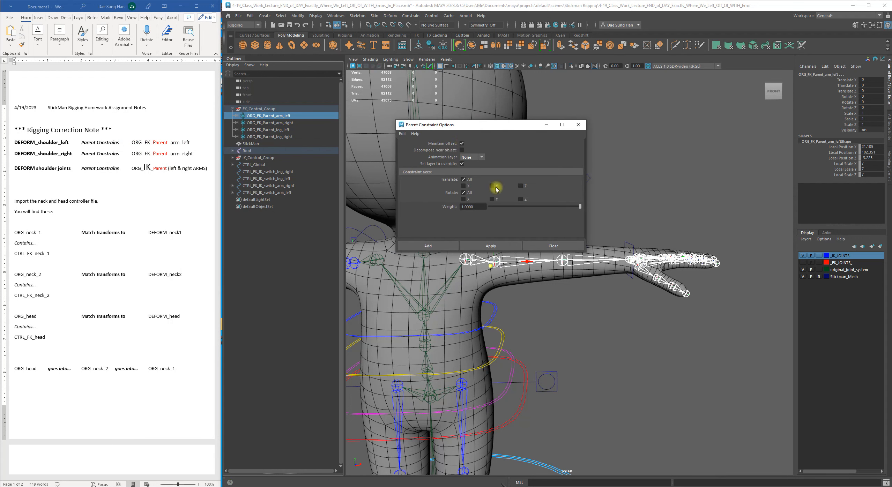
pyautogui.click(496, 246)
pyautogui.click(580, 247)
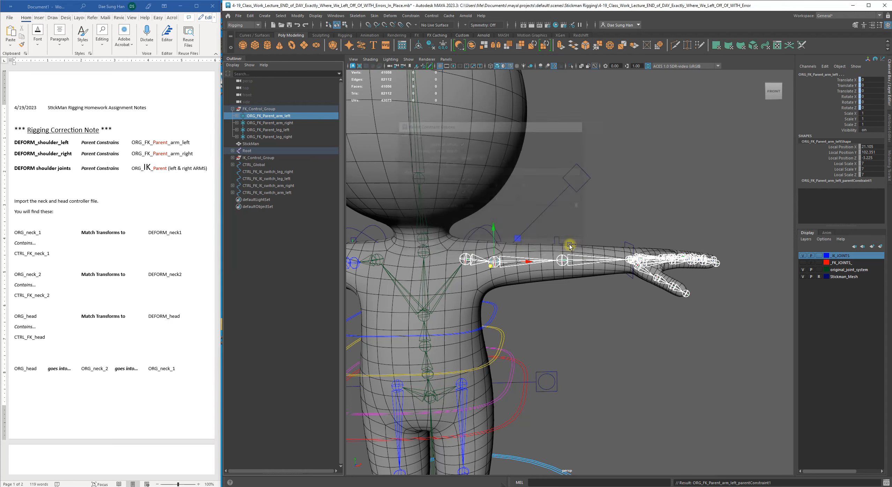
pyautogui.click(681, 176)
# Step: Parent constrain ORG_FK_Parent_arm_right to the DEFORM_shoulder_right joint with maintain offset on, all translate and rotate axes, and weight 1
pyautogui.keyDown('alt'); pyautogui.moveTo(588, 182); pyautogui.dragTo(584, 197, button='right'); pyautogui.keyUp('alt')
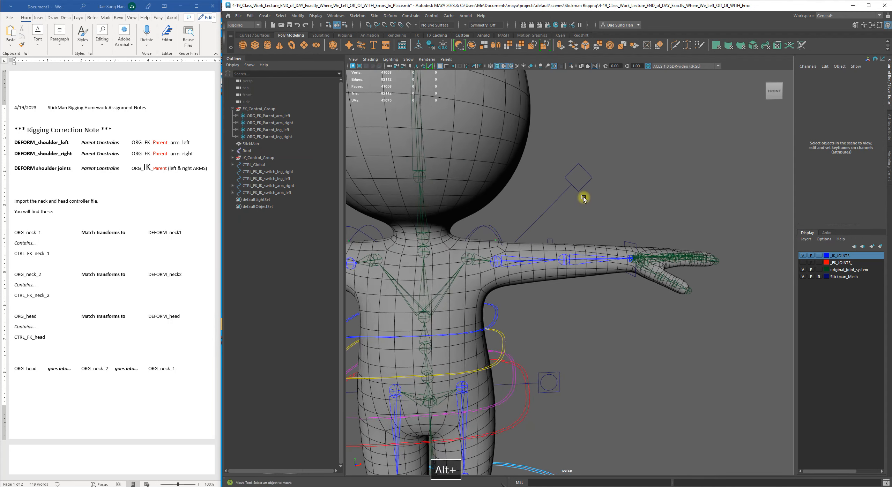
pyautogui.keyDown('alt'); pyautogui.moveTo(583, 209); pyautogui.dragTo(627, 213, button='middle'); pyautogui.keyUp('alt')
pyautogui.keyDown('alt'); pyautogui.moveTo(507, 200); pyautogui.dragTo(537, 235, button='right'); pyautogui.keyUp('alt')
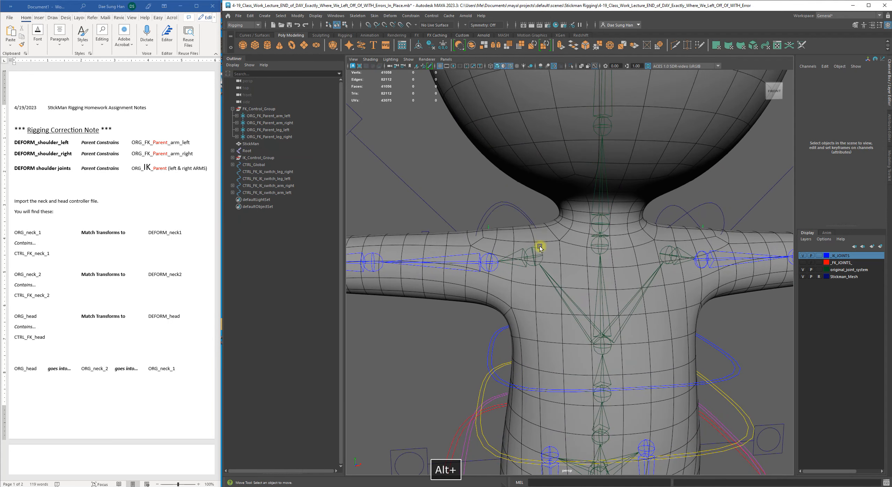
pyautogui.click(539, 255)
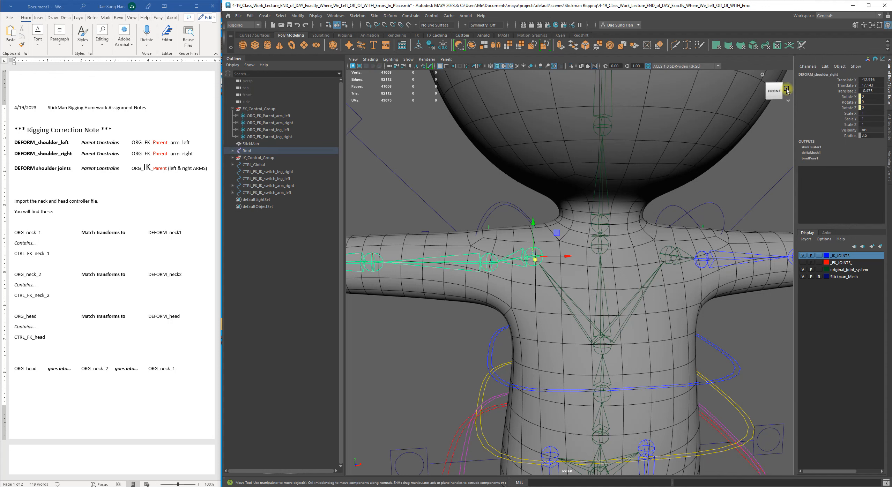
pyautogui.keyDown('alt'); pyautogui.moveTo(644, 258); pyautogui.dragTo(558, 224, button='right'); pyautogui.keyUp('alt')
pyautogui.keyDown('alt'); pyautogui.moveTo(558, 224); pyautogui.dragTo(533, 223, button='middle'); pyautogui.keyUp('alt')
pyautogui.keyDown('alt'); pyautogui.moveTo(473, 199); pyautogui.dragTo(531, 157, button='middle'); pyautogui.keyUp('alt')
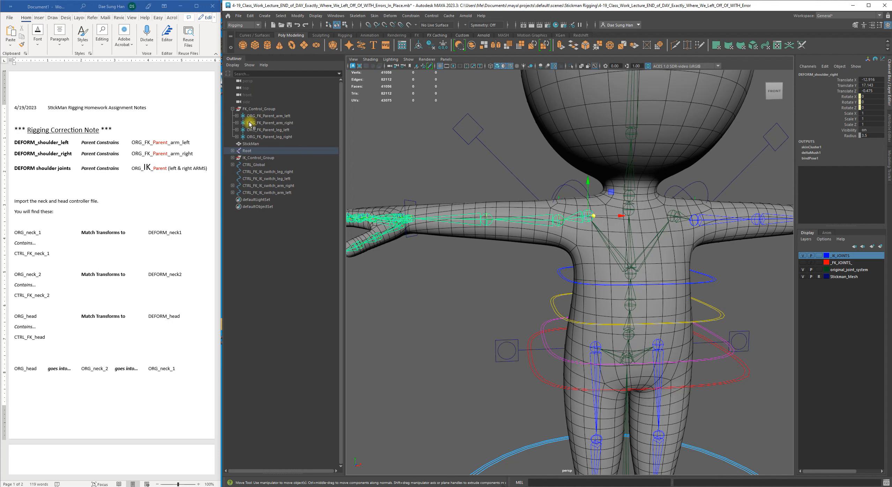
pyautogui.click(237, 123)
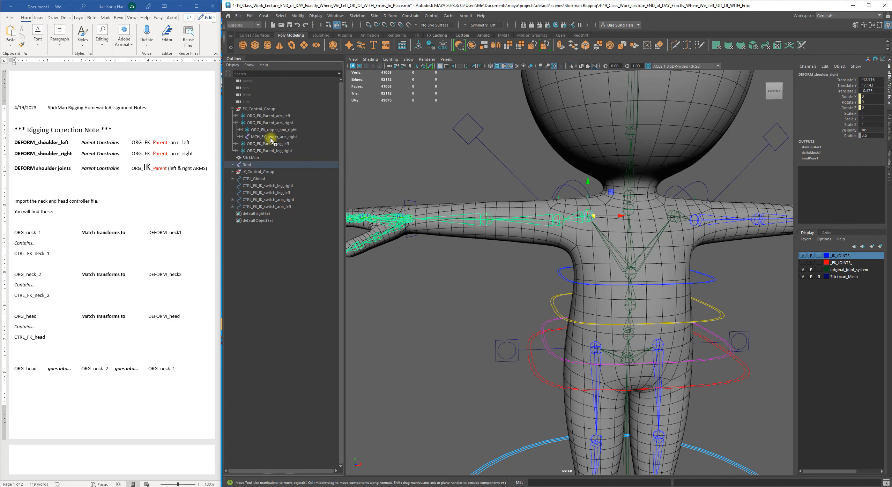
pyautogui.click(237, 122)
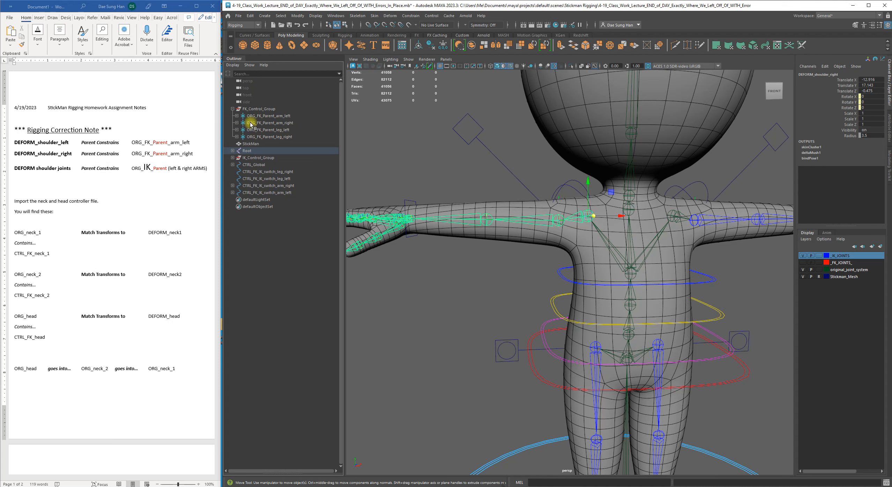
pyautogui.keyDown('ctrl'); pyautogui.click(274, 123); pyautogui.keyUp('ctrl')
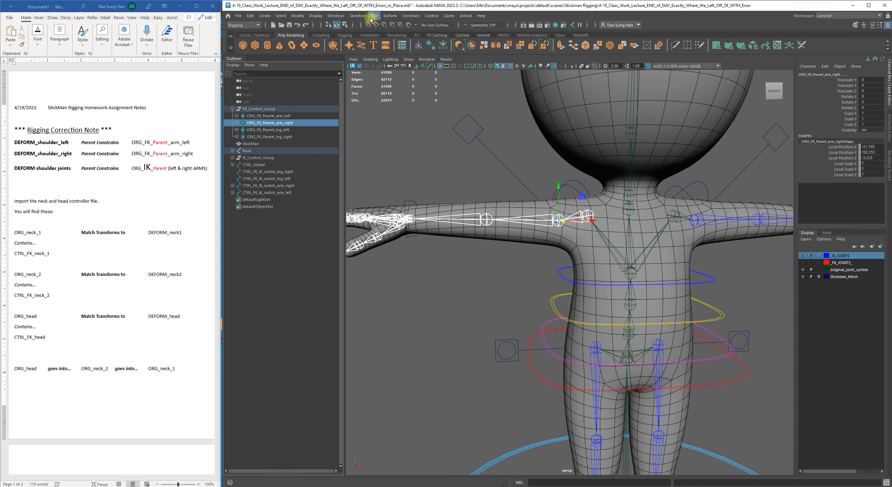
pyautogui.click(414, 16)
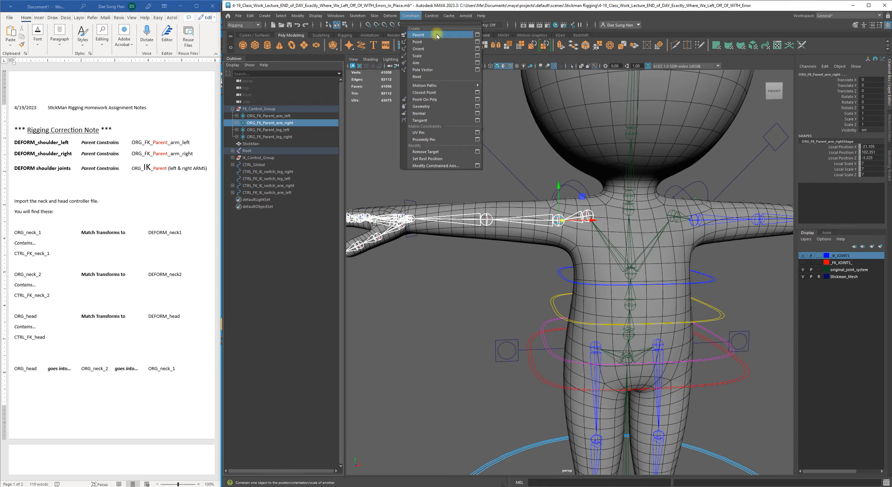
pyautogui.click(477, 35)
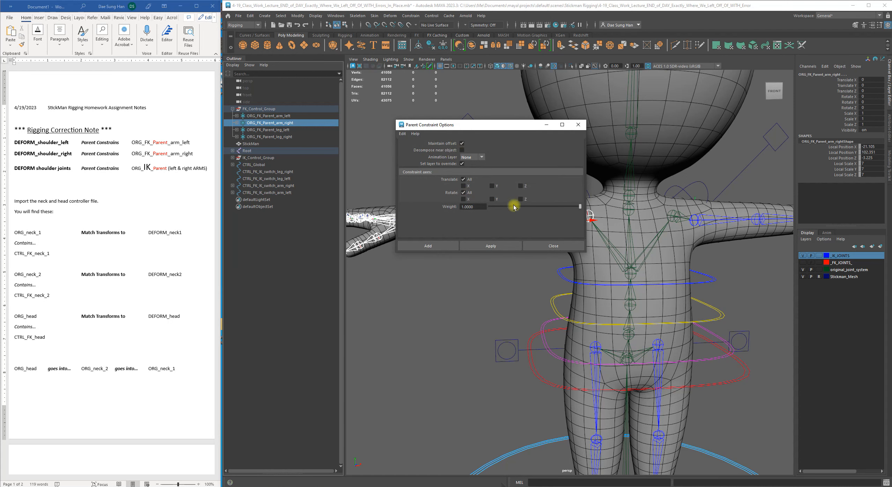
pyautogui.click(489, 246)
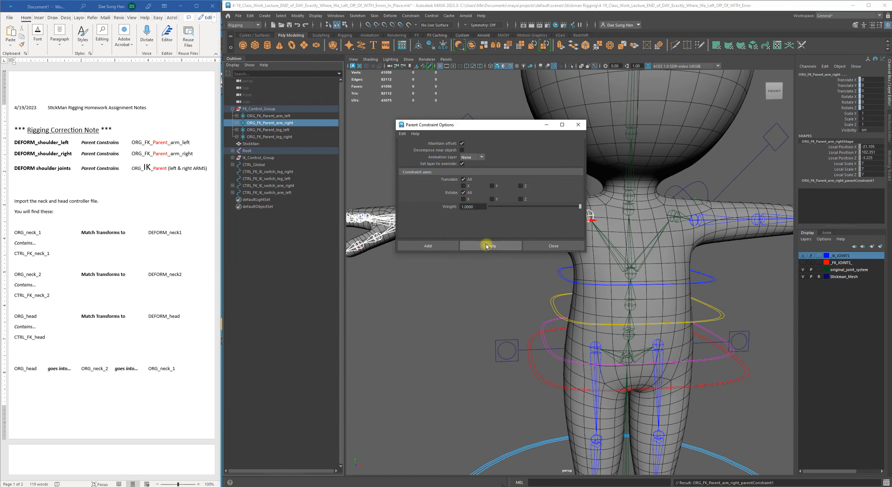
pyautogui.click(547, 245)
pyautogui.click(436, 302)
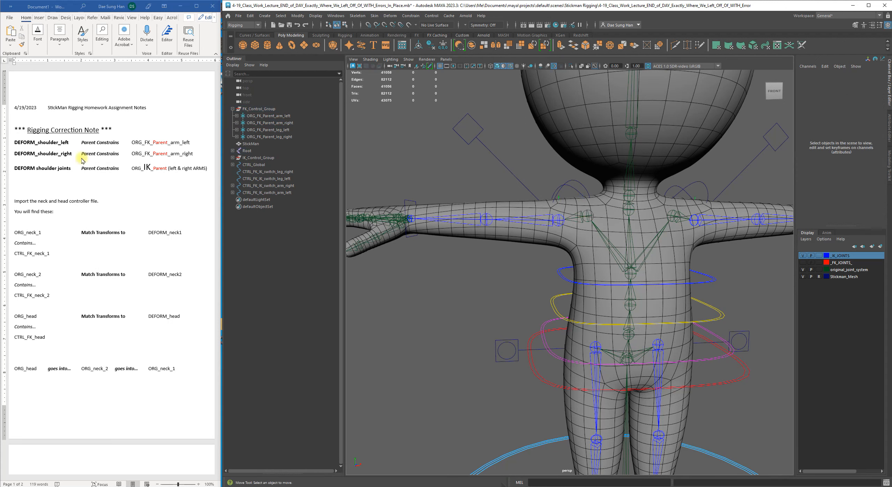
# Step: In the Word notes, strike through the two correction lines for DEFORM_shoulder_left and DEFORM_shoulder_right constraining the FK arm parents
pyautogui.click(197, 155)
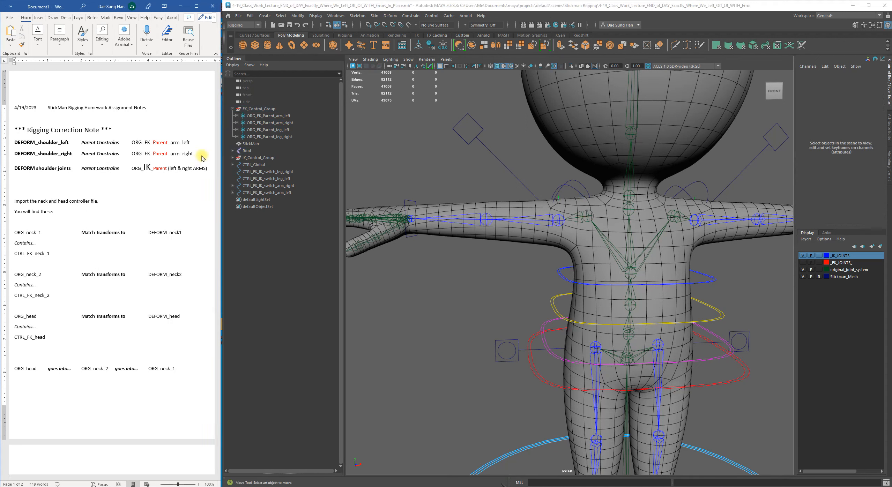
pyautogui.moveTo(197, 155); pyautogui.dragTo(35, 141)
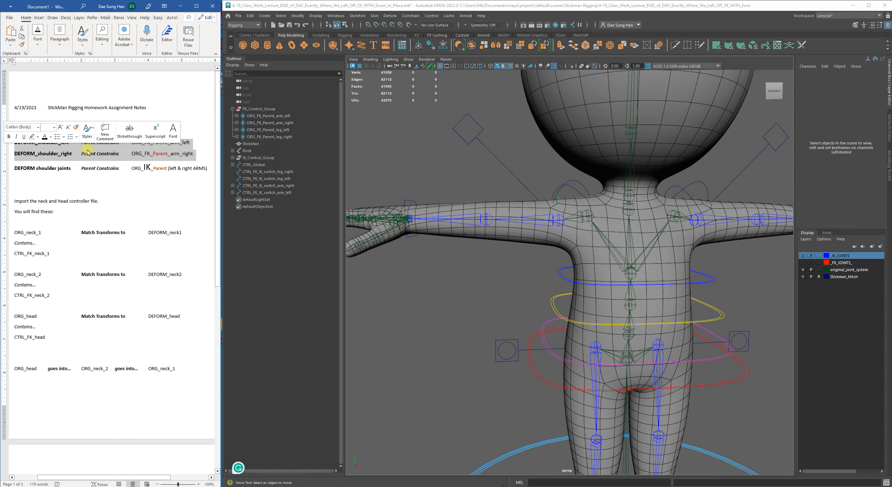
pyautogui.click(128, 131)
pyautogui.click(97, 198)
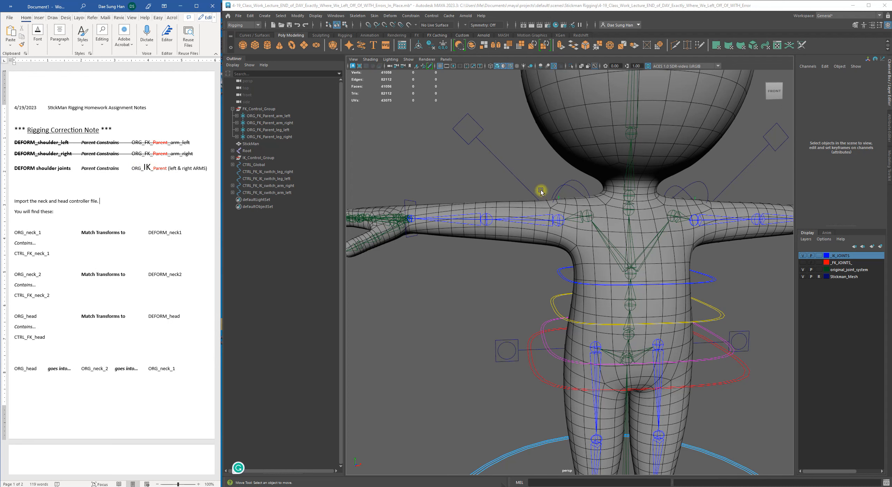
# Step: In Maya, parent constrain ORG_IK_Parent_arm_left in IK_Control_Group to the DEFORM_shoulder_left joint, using the same constraint options
pyautogui.moveTo(344, 106); pyautogui.dragTo(333, 106)
pyautogui.keyDown('alt'); pyautogui.moveTo(559, 186); pyautogui.dragTo(426, 193, button='middle'); pyautogui.keyUp('alt')
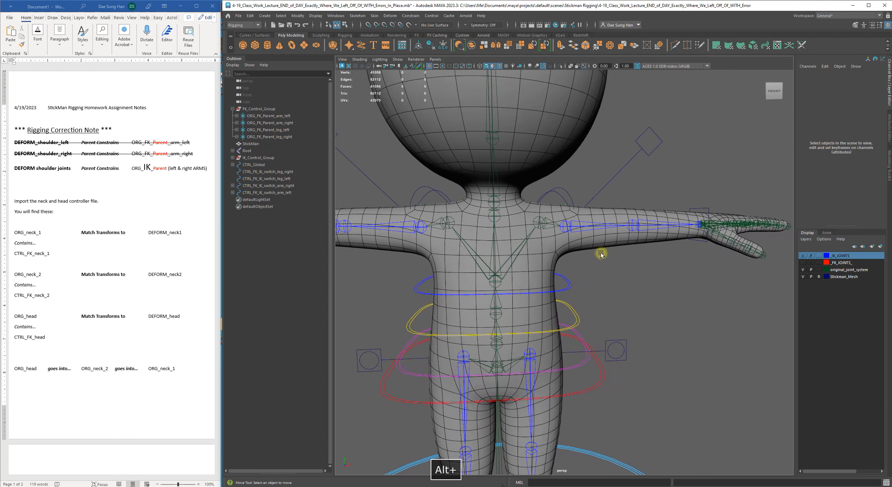
pyautogui.click(540, 225)
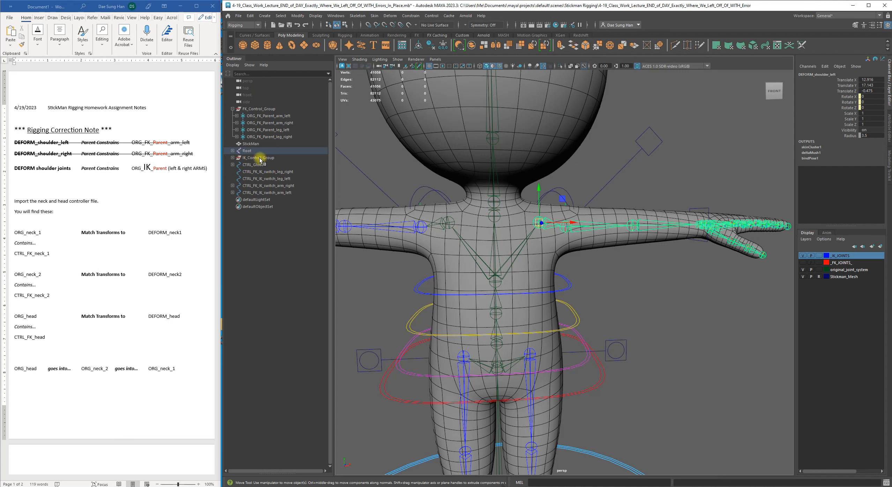
pyautogui.click(233, 158)
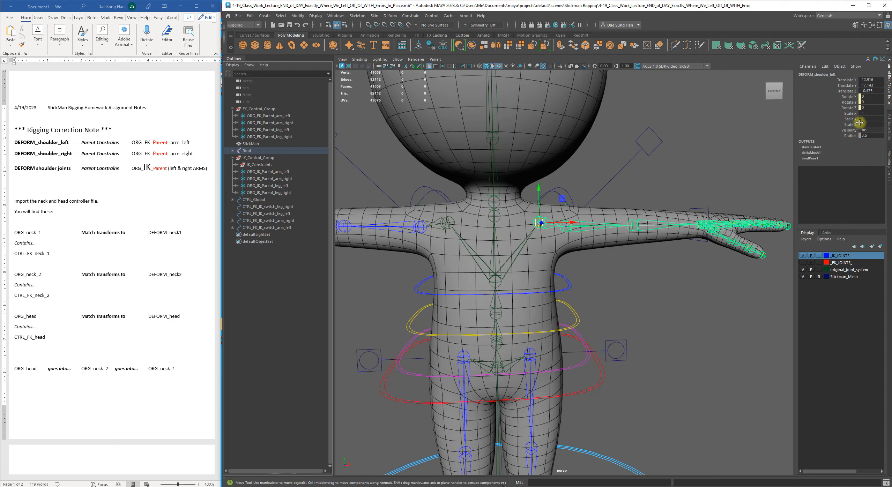
pyautogui.keyDown('ctrl'); pyautogui.click(276, 172); pyautogui.keyUp('ctrl')
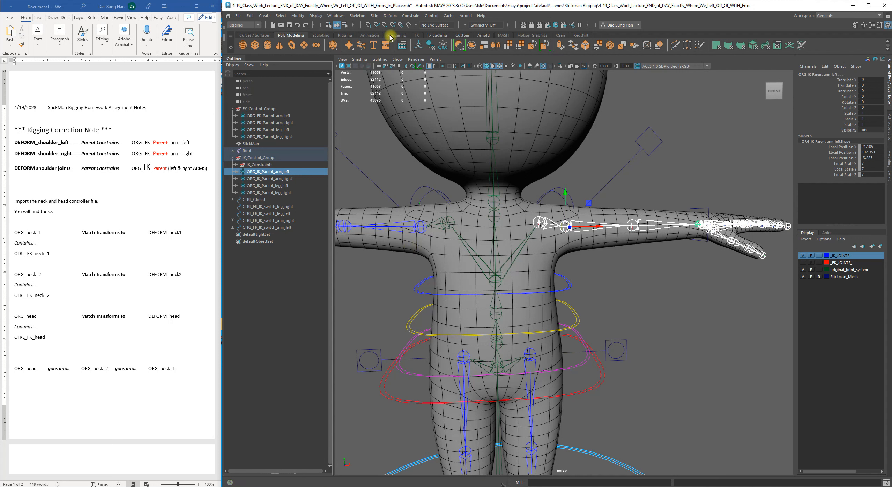
pyautogui.click(410, 16)
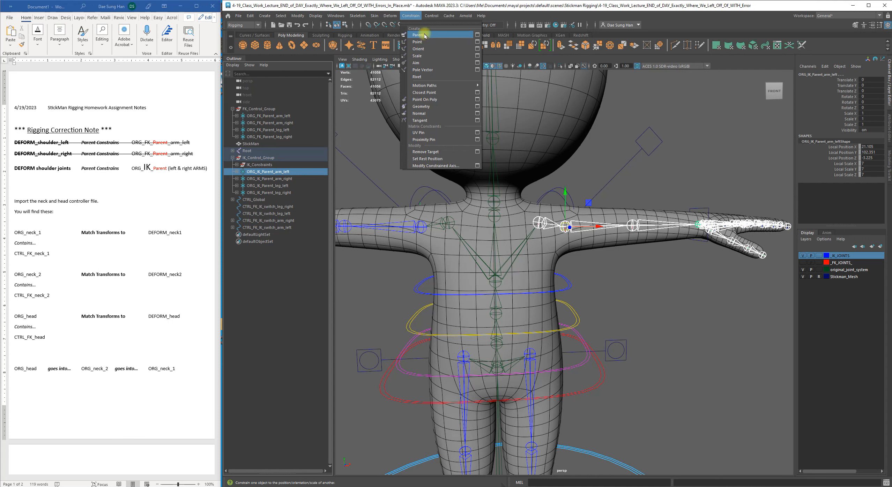
pyautogui.click(424, 35)
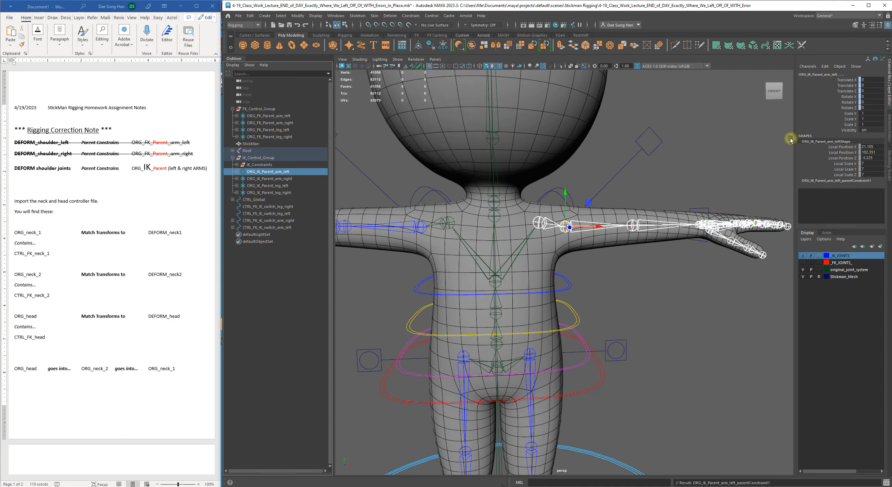
# Step: Parent constrain ORG_IK_Parent_arm_right in IK_Control_Group to the DEFORM_shoulder_right joint, using the same constraint options
pyautogui.keyDown('alt'); pyautogui.moveTo(619, 286); pyautogui.dragTo(586, 286, button='right'); pyautogui.keyUp('alt')
pyautogui.keyDown('alt'); pyautogui.moveTo(491, 262); pyautogui.dragTo(631, 254, button='middle'); pyautogui.keyUp('alt')
pyautogui.click(432, 312)
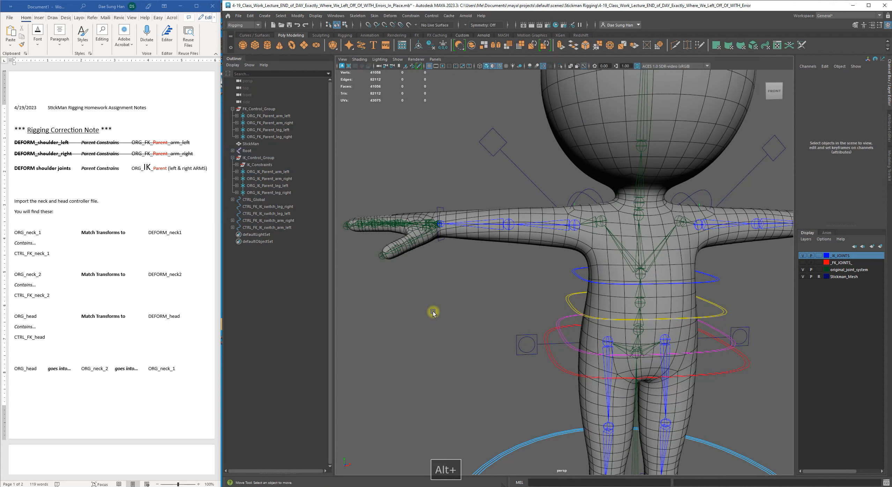
pyautogui.keyDown('alt'); pyautogui.moveTo(538, 211); pyautogui.dragTo(586, 252, button='right'); pyautogui.keyUp('alt')
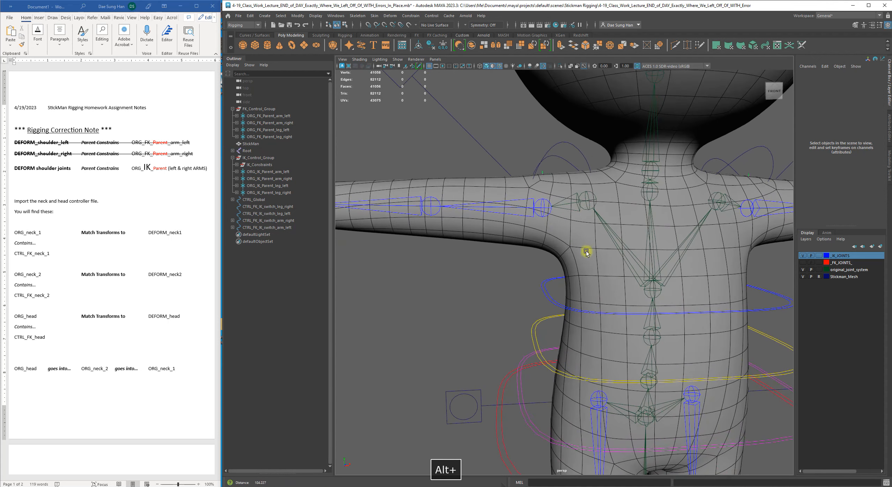
pyautogui.click(592, 201)
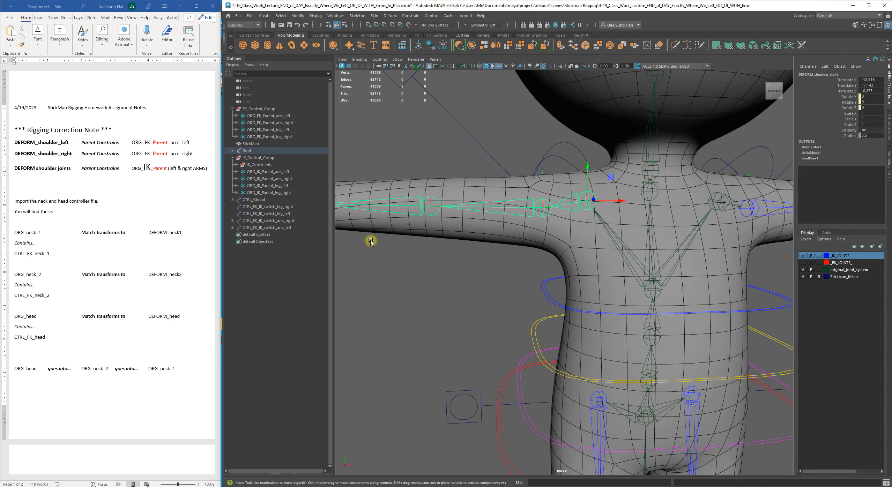
pyautogui.click(232, 109)
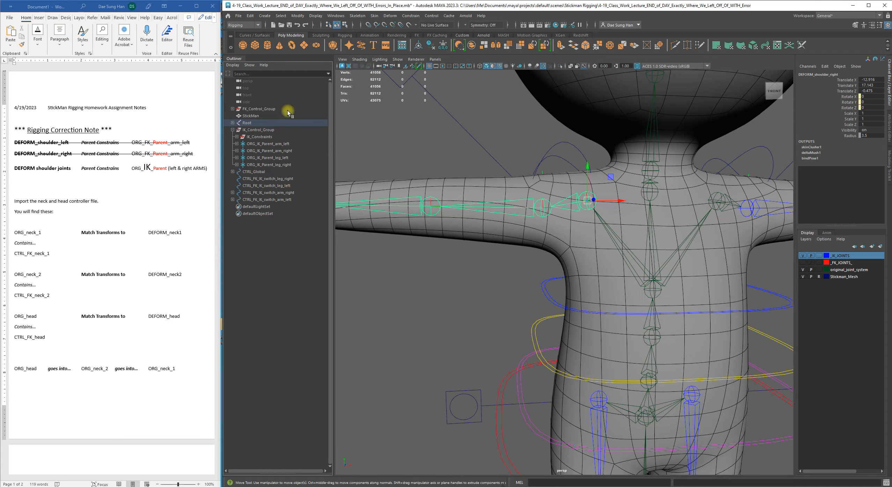
pyautogui.keyDown('ctrl'); pyautogui.click(283, 151); pyautogui.keyUp('ctrl')
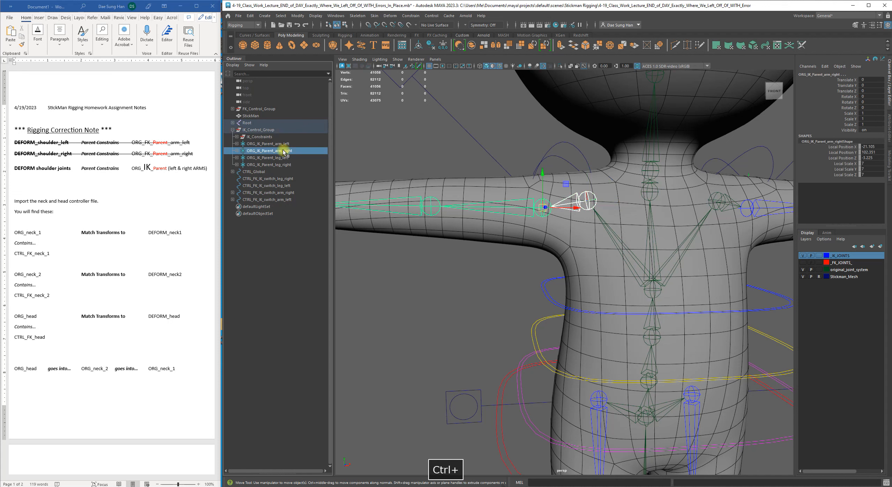
pyautogui.scroll(-3, 604, 209)
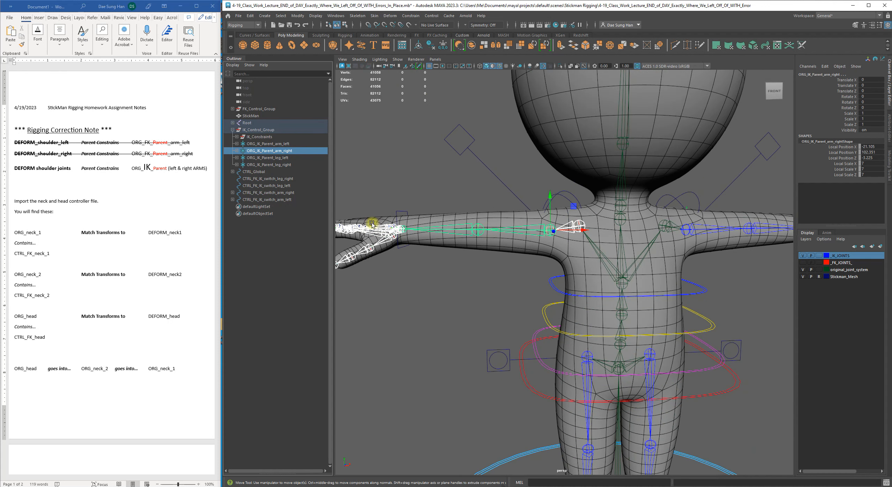
pyautogui.click(418, 16)
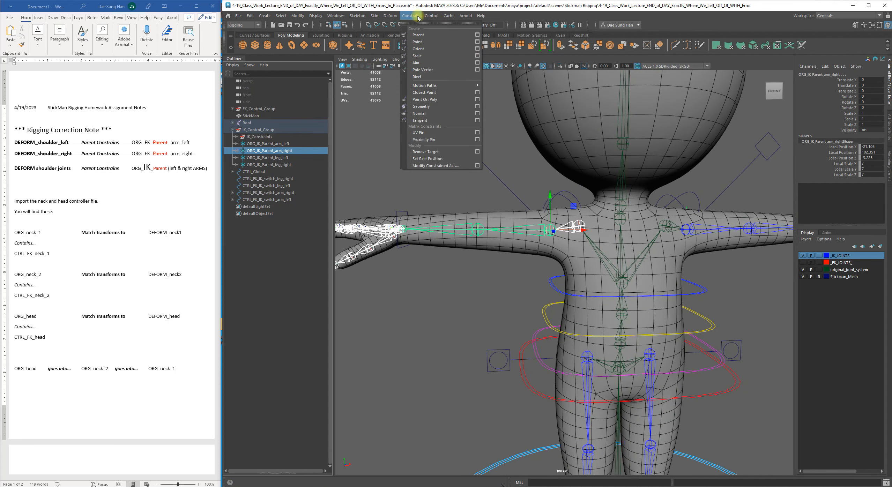
pyautogui.click(438, 36)
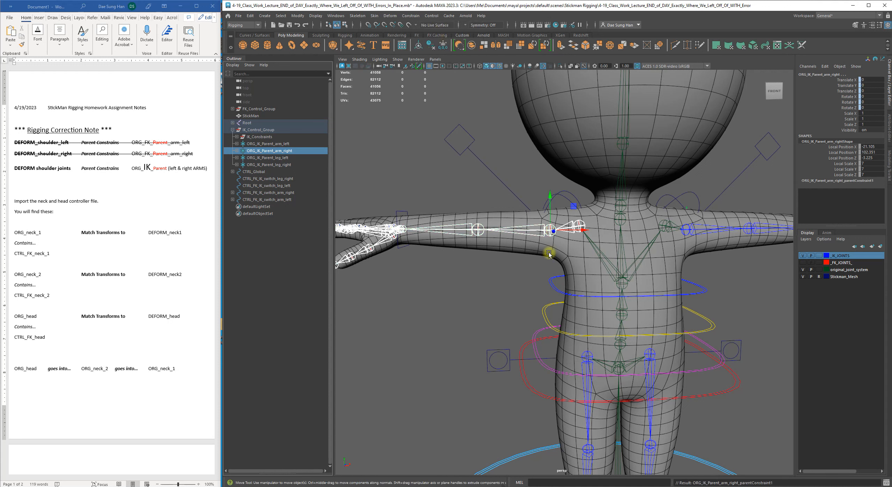
pyautogui.click(454, 292)
# Step: In the Word notes, strike through the correction line about the DEFORM shoulder joints constraining the IK arm parents
pyautogui.click(114, 167)
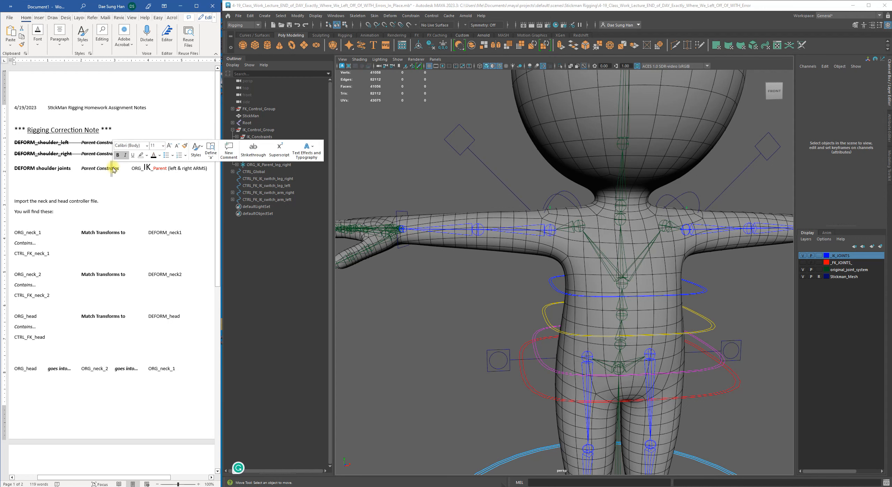
pyautogui.tripleClick(113, 168)
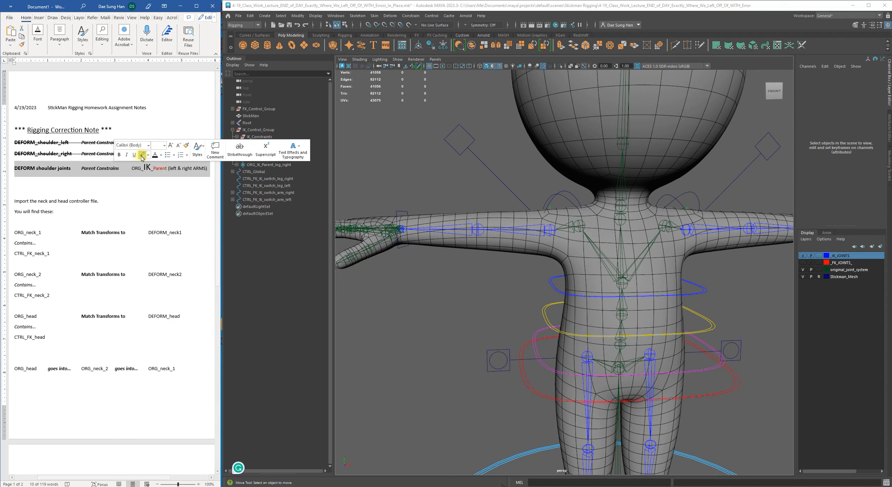
pyautogui.click(239, 150)
pyautogui.click(162, 169)
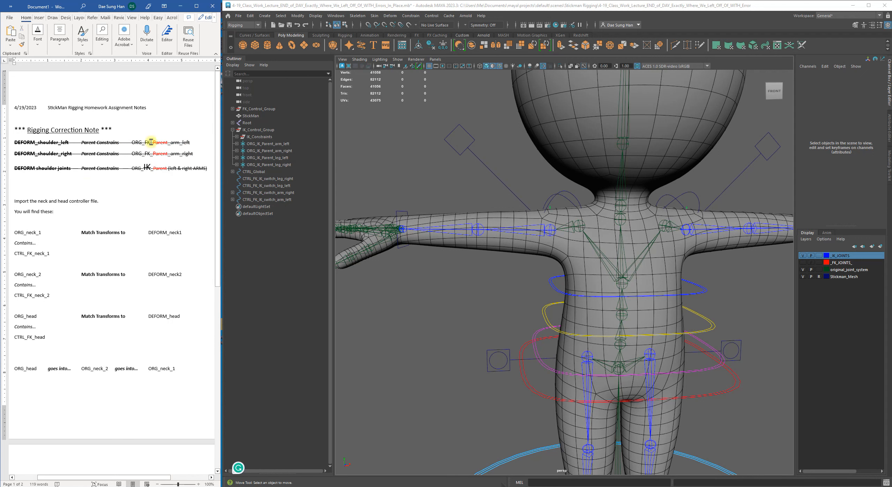
# Step: In Maya, import IMPORT- CTRLS- Neck and Head Controllers.mb from the Stickman Rigging folder into the scene
pyautogui.scroll(-5, 94, 236)
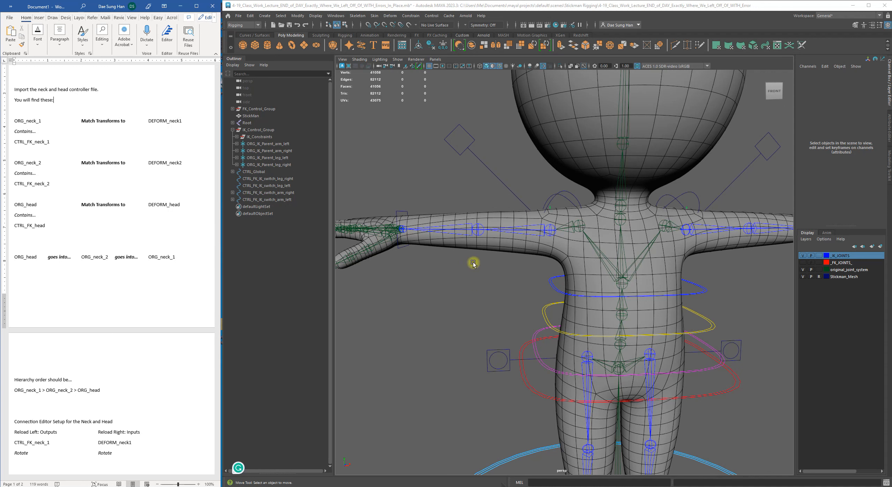
pyautogui.moveTo(335, 175); pyautogui.dragTo(315, 167)
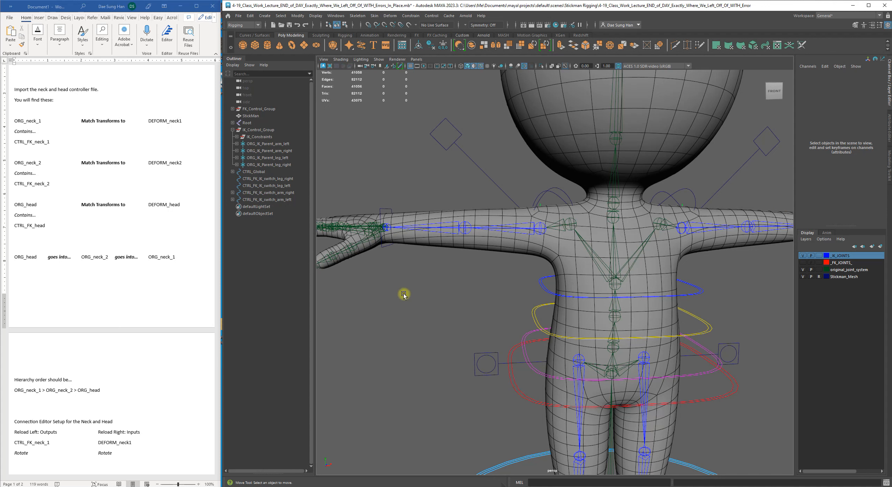
pyautogui.scroll(-5, 404, 350)
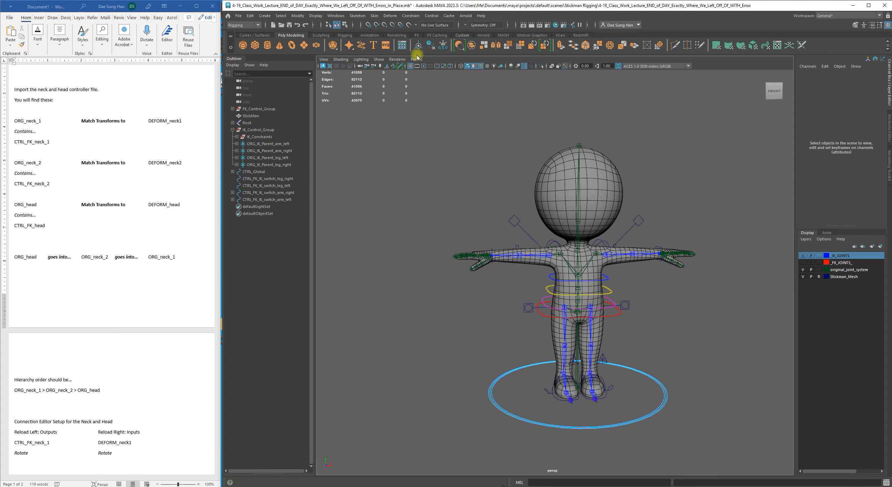
pyautogui.click(238, 16)
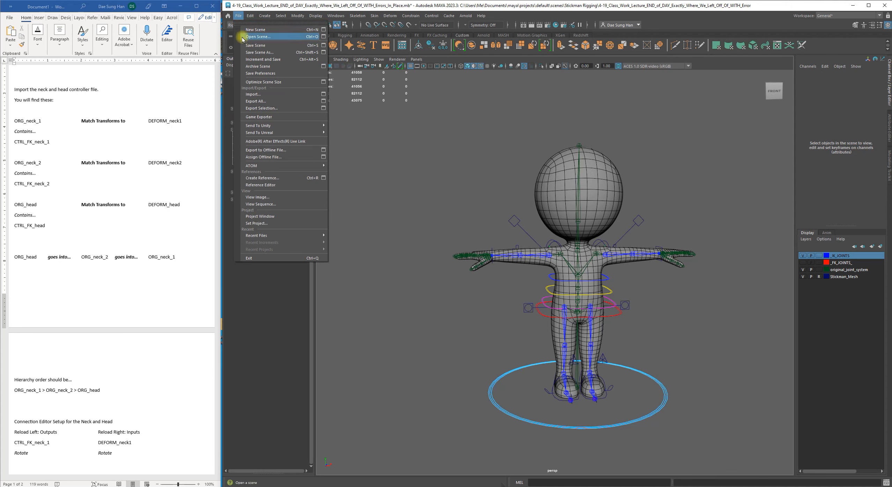
pyautogui.click(272, 95)
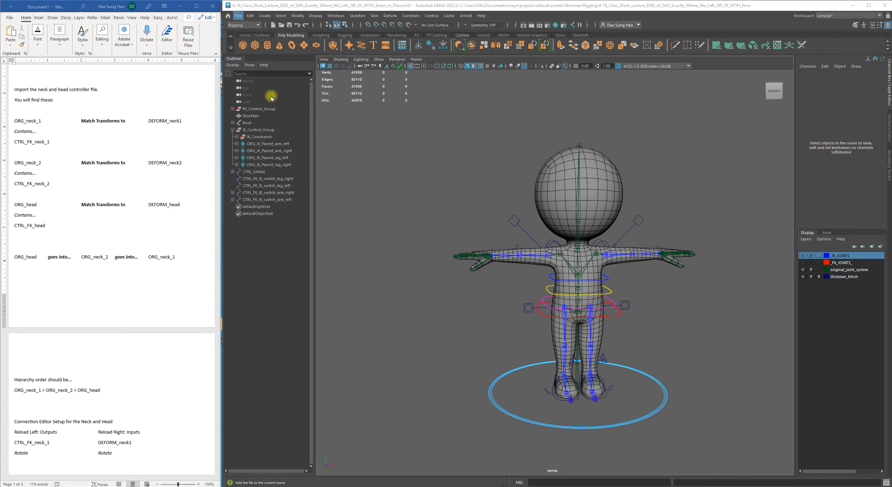
pyautogui.moveTo(266, 82); pyautogui.dragTo(315, 121)
pyautogui.scroll(-10, 297, 195)
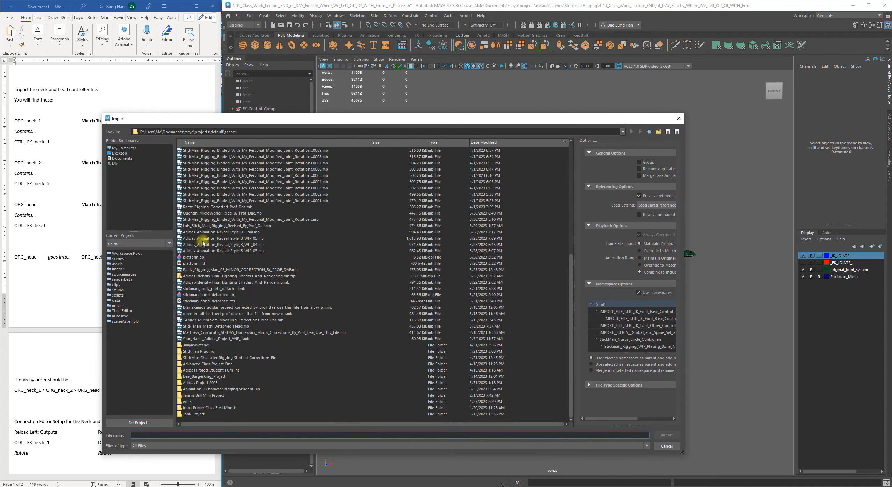
pyautogui.doubleClick(199, 351)
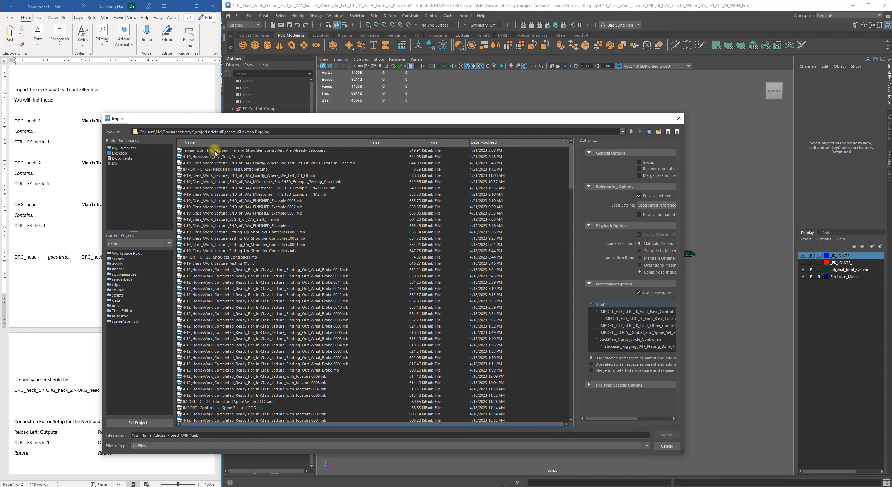
pyautogui.click(212, 163)
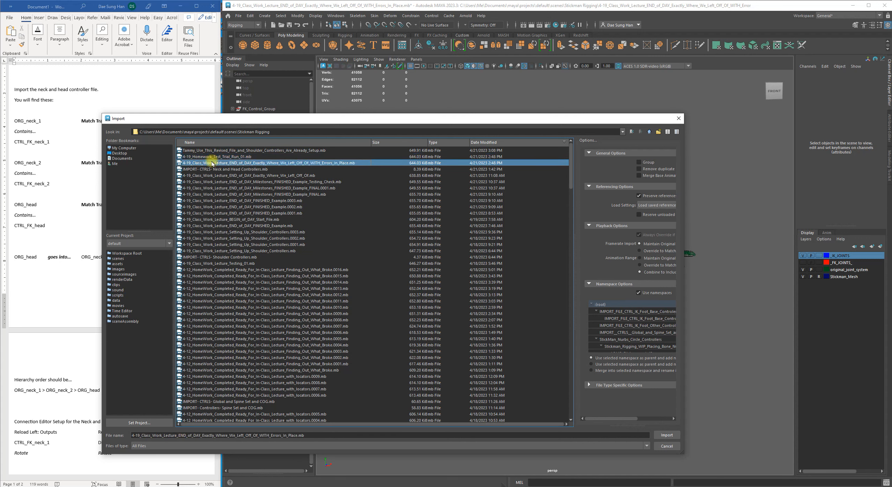
pyautogui.click(242, 257)
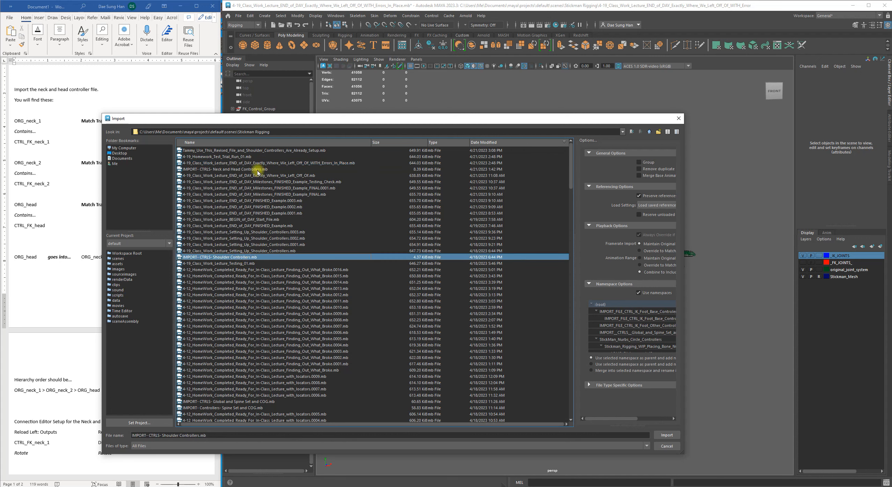
pyautogui.click(220, 169)
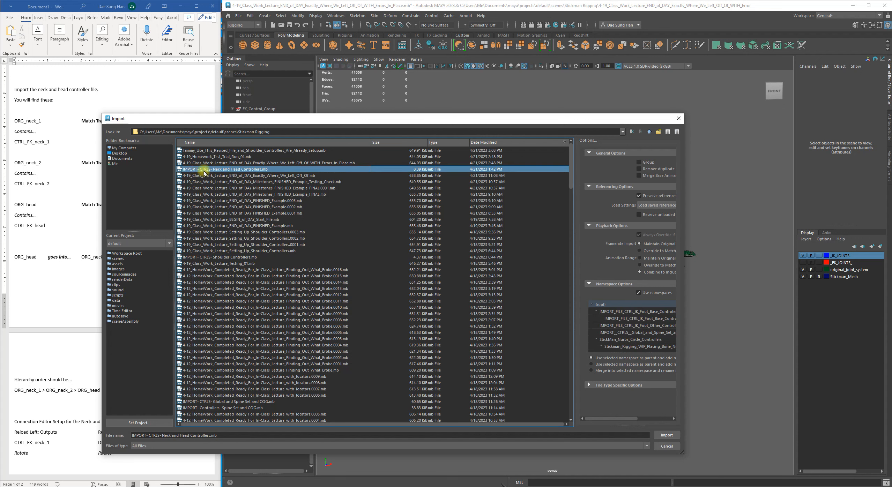
pyautogui.doubleClick(231, 169)
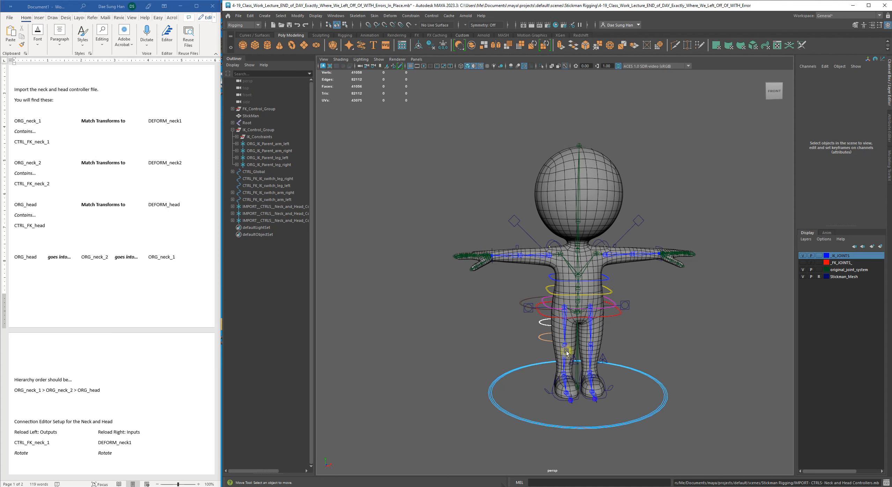
# Step: Examine the imported neck and head controllers behind the stickman and the full names of their three parent locators
pyautogui.keyDown('alt'); pyautogui.moveTo(585, 350); pyautogui.dragTo(536, 347); pyautogui.keyUp('alt')
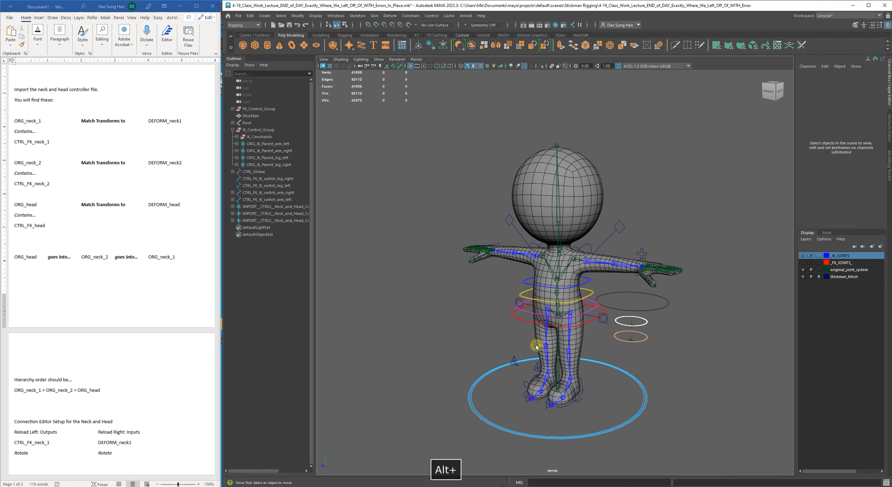
pyautogui.keyDown('alt'); pyautogui.moveTo(536, 347); pyautogui.dragTo(493, 318, button='middle'); pyautogui.keyUp('alt')
pyautogui.keyDown('alt'); pyautogui.moveTo(494, 319); pyautogui.dragTo(551, 334, button='right'); pyautogui.keyUp('alt')
pyautogui.moveTo(551, 334)
pyautogui.keyDown('alt'); pyautogui.mouseDown()
pyautogui.moveTo(543, 314)
pyautogui.moveTo(536, 328)
pyautogui.mouseUp(); pyautogui.keyUp('alt')
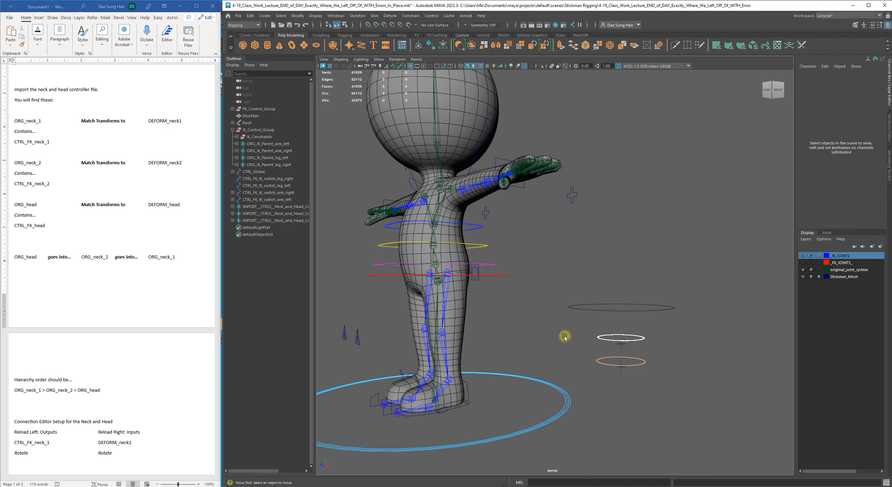
pyautogui.keyDown('alt'); pyautogui.moveTo(628, 333); pyautogui.dragTo(631, 319); pyautogui.keyUp('alt')
pyautogui.keyDown('alt'); pyautogui.moveTo(630, 319); pyautogui.dragTo(552, 271, button='middle'); pyautogui.keyUp('alt')
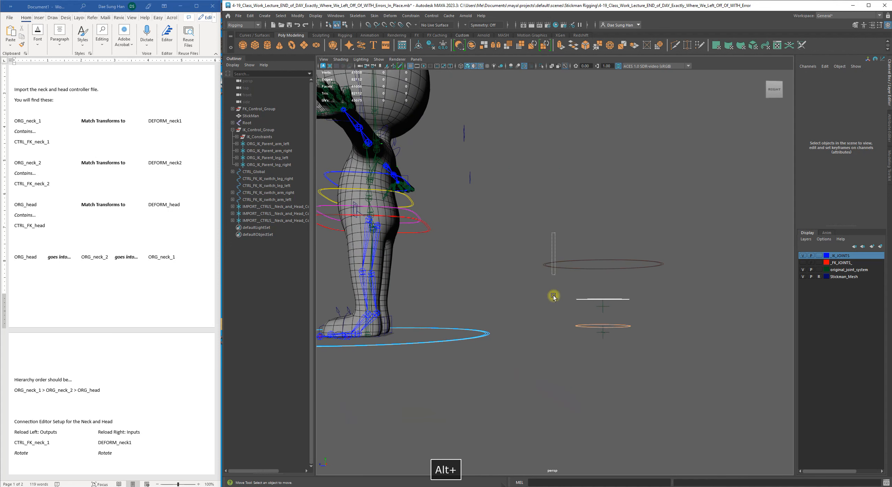
pyautogui.moveTo(553, 245); pyautogui.dragTo(678, 352)
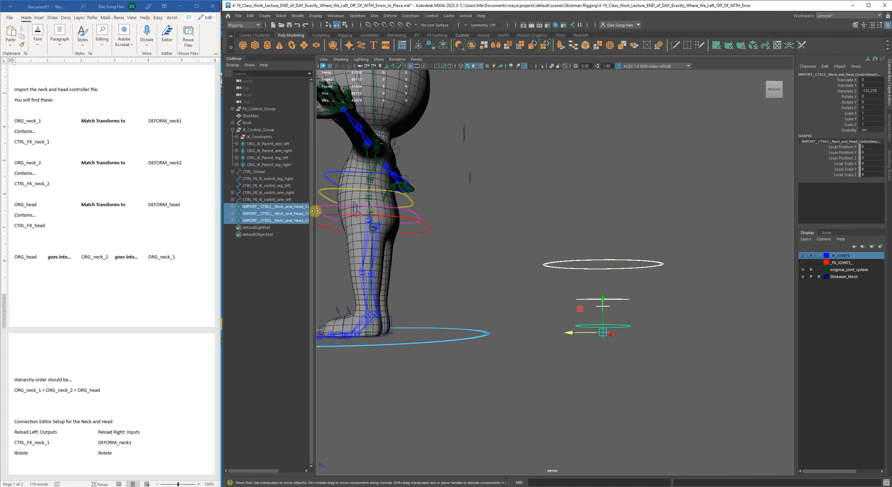
pyautogui.moveTo(315, 215); pyautogui.dragTo(367, 223)
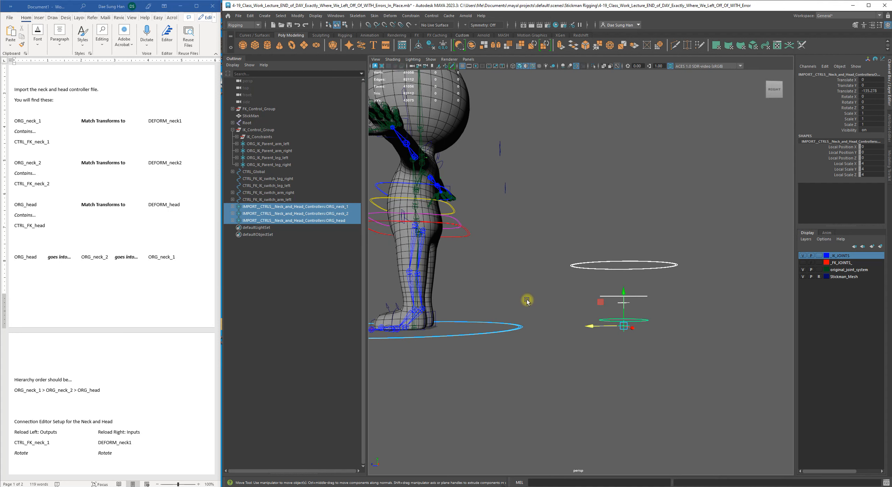
pyautogui.click(607, 337)
# Step: Hide the Stickman_Mesh layer so only the joints and controllers are displayed
pyautogui.keyDown('alt'); pyautogui.moveTo(607, 336); pyautogui.dragTo(632, 295); pyautogui.keyUp('alt')
pyautogui.click(801, 277)
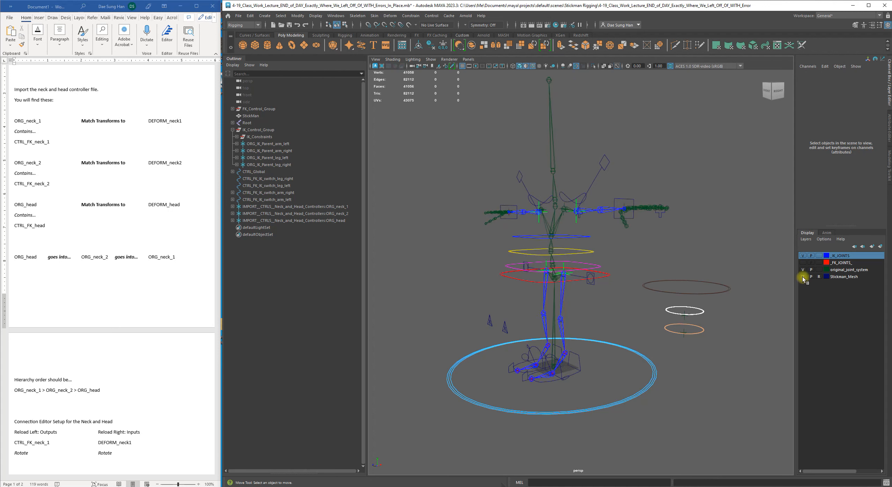
pyautogui.keyDown('alt'); pyautogui.moveTo(673, 285); pyautogui.dragTo(689, 224); pyautogui.keyUp('alt')
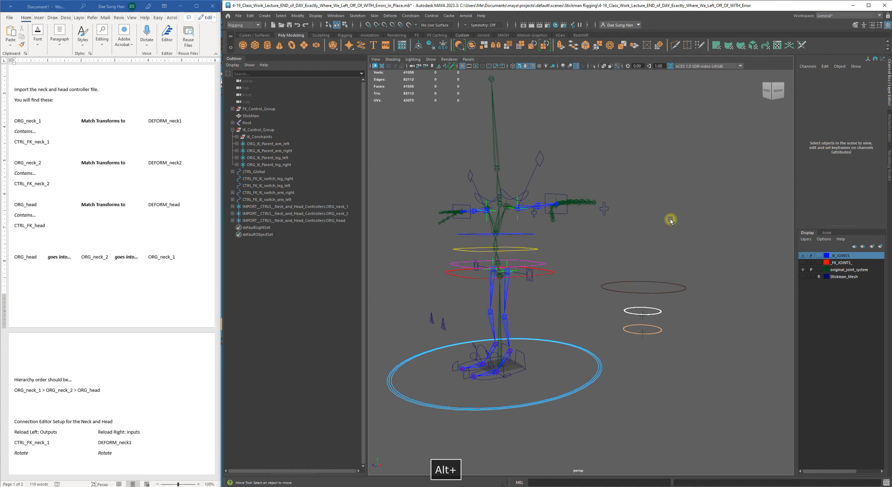
# Step: Save the scene under the new name 4-19_Homework_WIP_Setting_Up_Neck_n_Head_Controllers in the Stickman Rigging folder
pyautogui.click(238, 16)
pyautogui.click(262, 52)
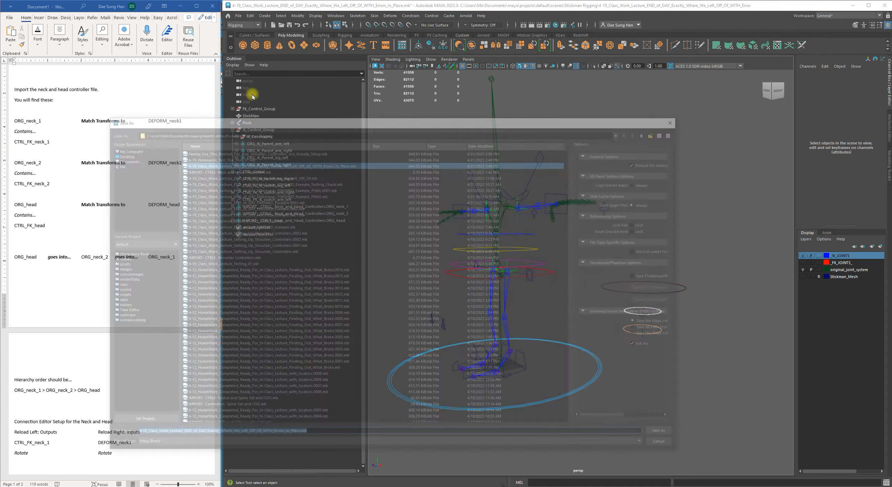
pyautogui.click(315, 435)
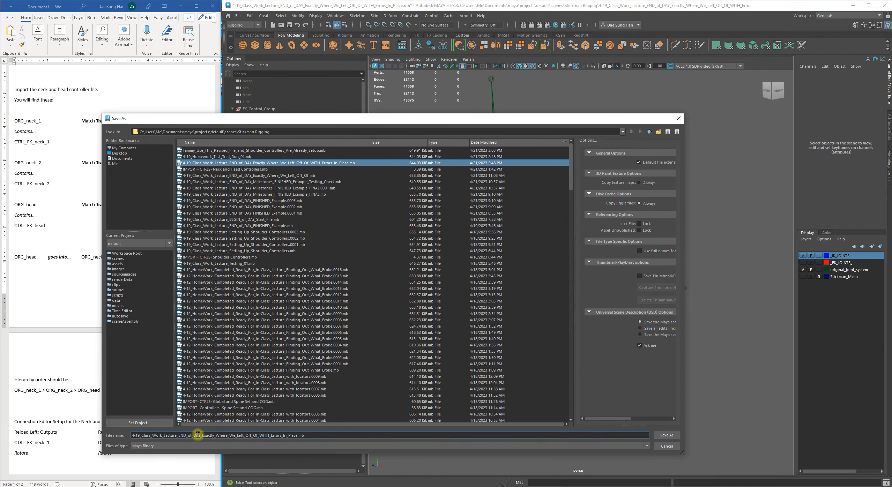
pyautogui.moveTo(202, 435); pyautogui.dragTo(404, 425)
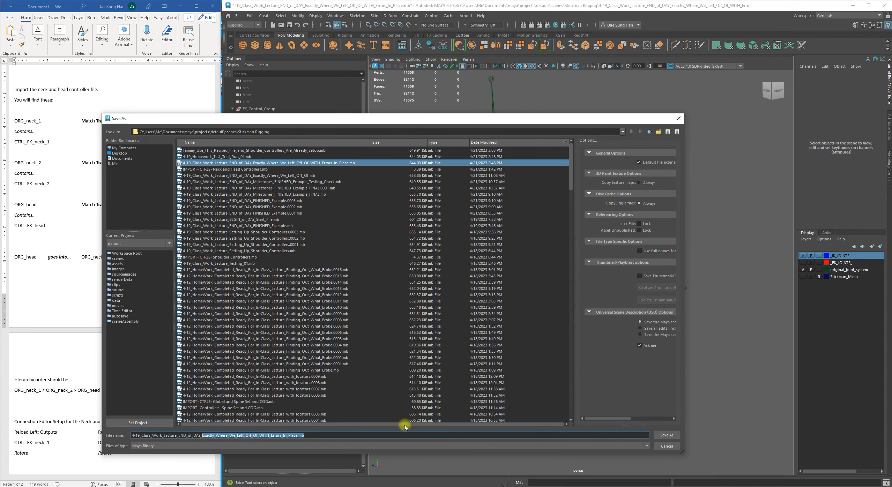
pyautogui.press('BackSpace')
pyautogui.press('BackSpace')
pyautogui.press('BackSpace')
pyautogui.press('BackSpace')
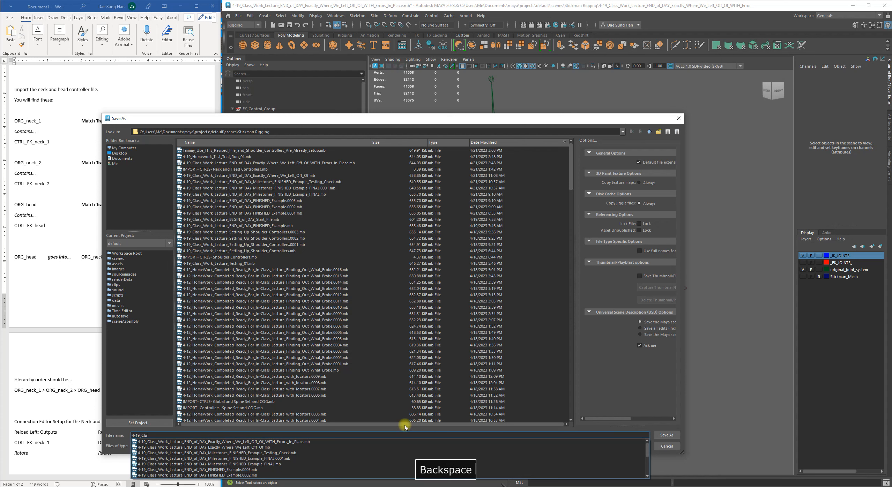
pyautogui.press('BackSpace')
pyautogui.press('BackSpace')
pyautogui.press('BackSpace')
pyautogui.write('Homework_WIP')
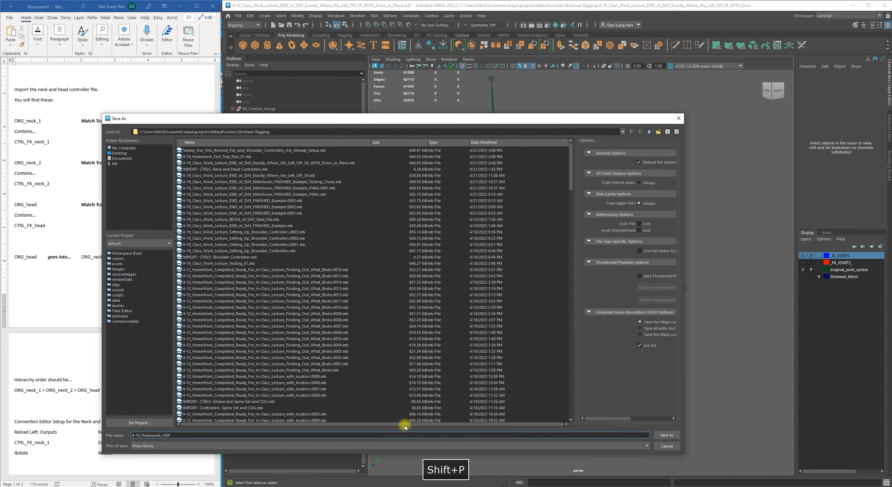
pyautogui.write('S')
pyautogui.press('BackSpace')
pyautogui.write('S')
pyautogui.press('BackSpace')
pyautogui.write('_Setting')
pyautogui.press('BackSpace')
pyautogui.write('_Up_Neck_n_Hea')
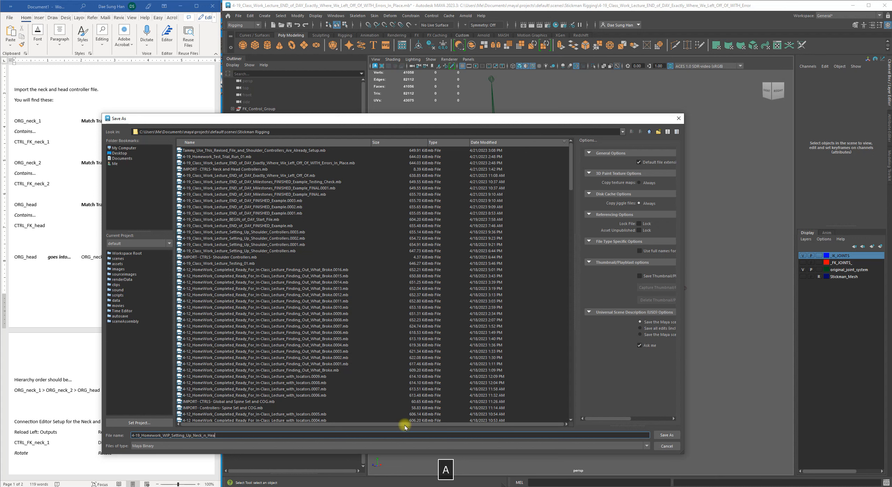
pyautogui.write('d_Controllers')
pyautogui.press('Return')
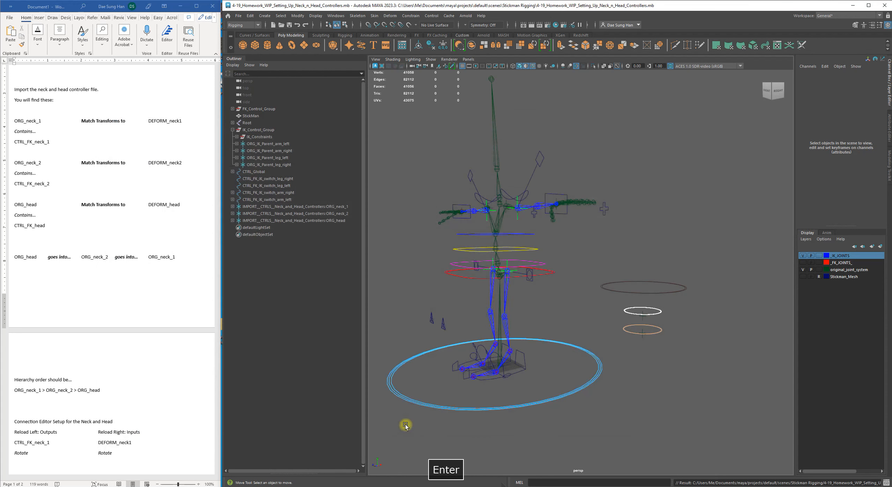
# Step: Remove the import prefix from the first neck locator's name, leaving ORG_neck_1
pyautogui.keyDown('alt'); pyautogui.moveTo(623, 320); pyautogui.dragTo(590, 330); pyautogui.keyUp('alt')
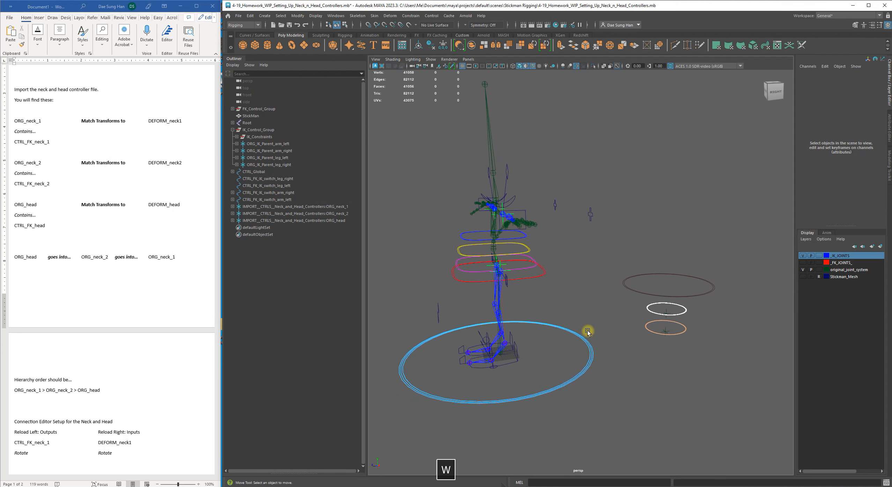
pyautogui.click(305, 207)
pyautogui.doubleClick(329, 206)
pyautogui.moveTo(328, 207); pyautogui.dragTo(158, 189)
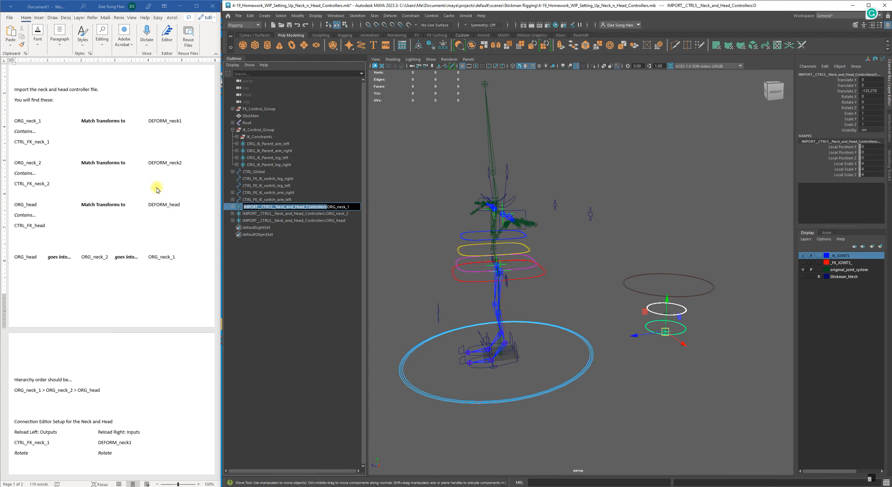
pyautogui.press('BackSpace')
pyautogui.hotkey('shift', 'Return')
# Step: Remove the import prefix from the second neck locator's name, leaving ORG_neck_2
pyautogui.doubleClick(285, 213)
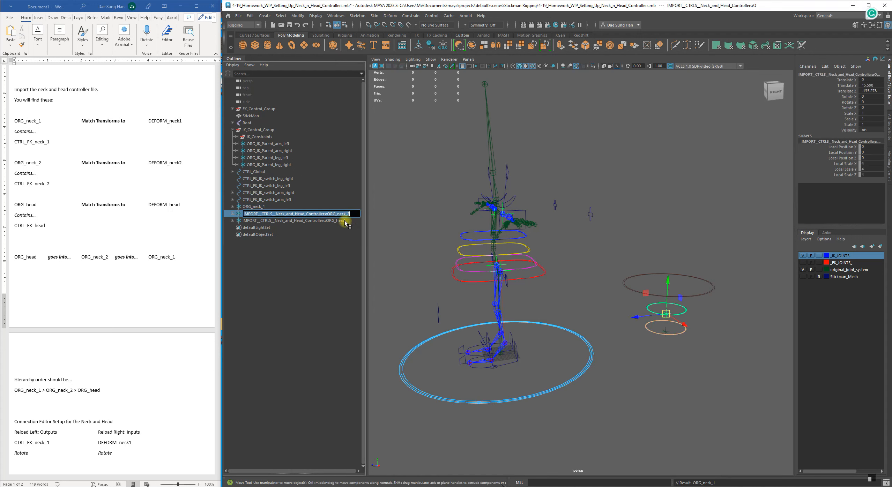
pyautogui.moveTo(327, 217); pyautogui.dragTo(211, 213)
pyautogui.press('BackSpace')
pyautogui.press('Return')
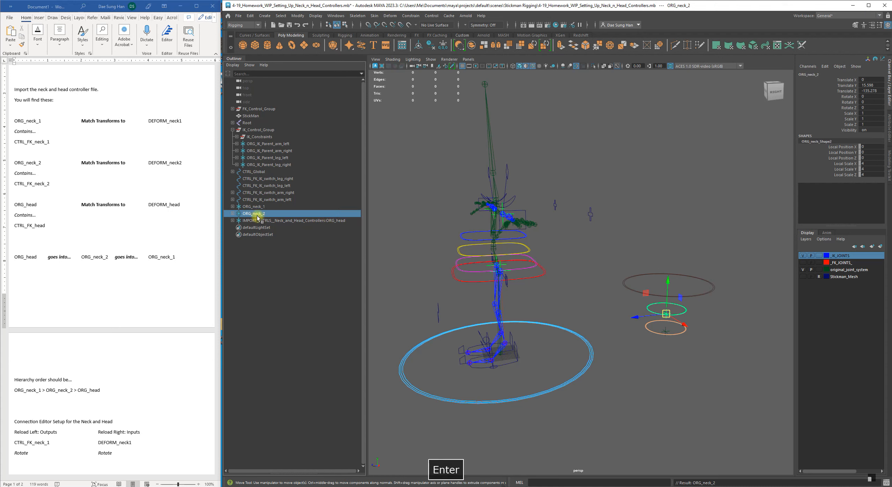
# Step: Remove the import prefix from the head locator's name, leaving ORG_head, and clear the selection
pyautogui.click(281, 220)
pyautogui.doubleClick(281, 221)
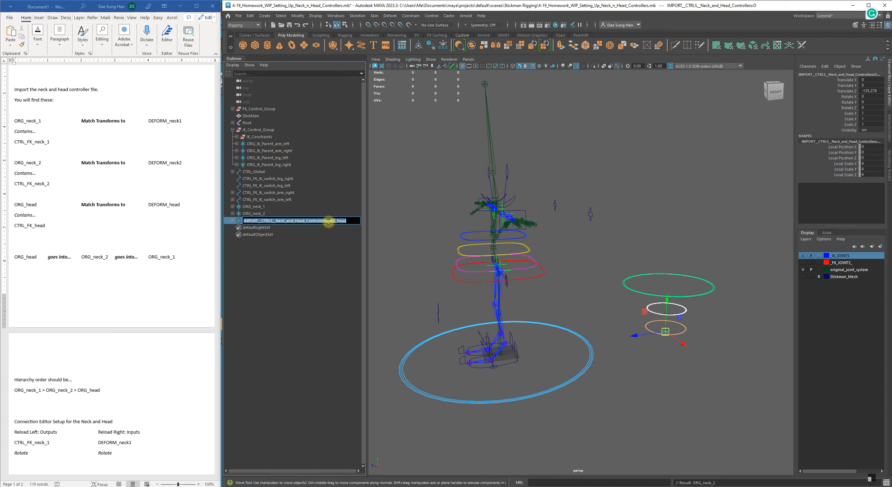
pyautogui.moveTo(327, 221); pyautogui.dragTo(167, 213)
pyautogui.press('BackSpace')
pyautogui.press('Return')
pyautogui.click(262, 276)
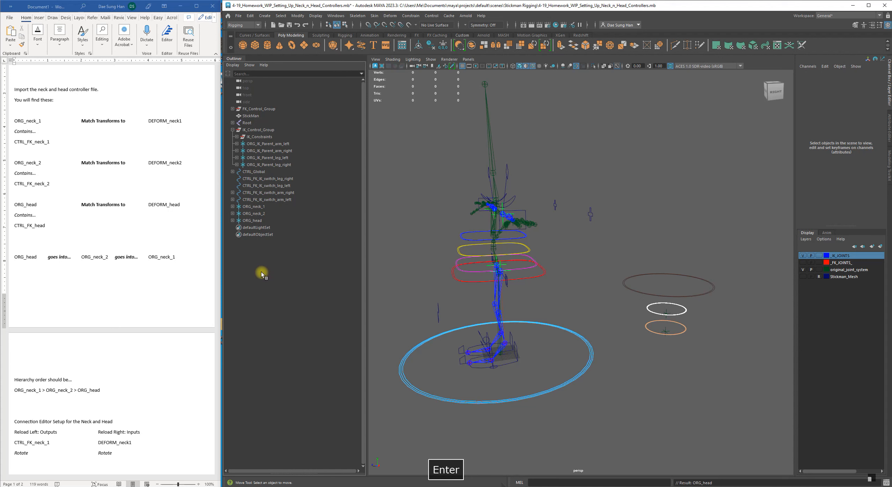
# Step: Expand ORG_neck_1 and rename its child controller to CTRL_FK_neck_1 by removing the import prefix
pyautogui.click(233, 207)
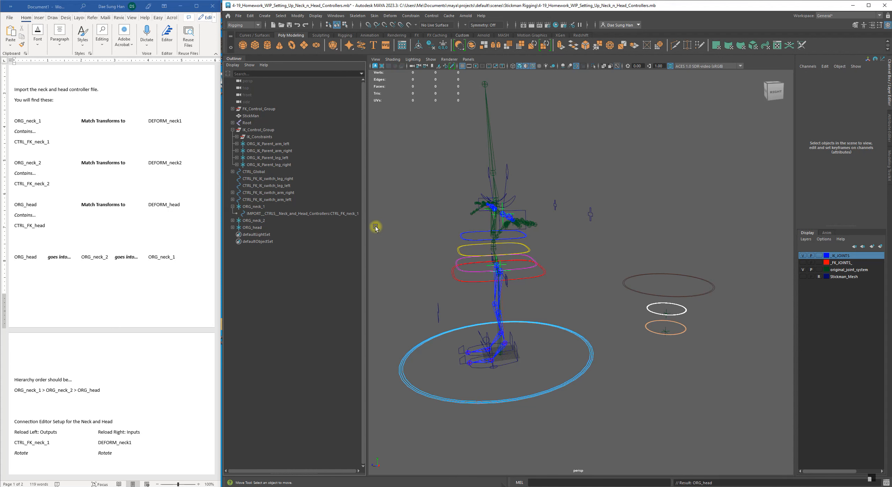
pyautogui.moveTo(367, 217); pyautogui.dragTo(406, 219)
pyautogui.doubleClick(330, 214)
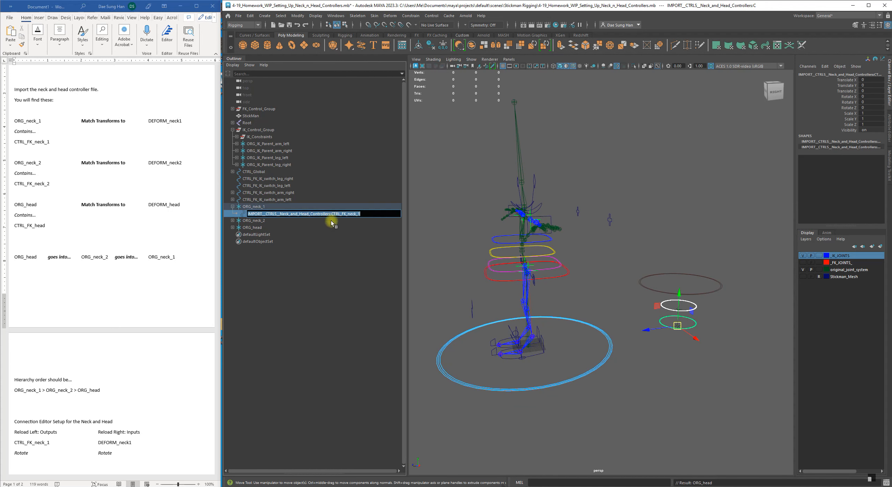
pyautogui.click(333, 217)
pyautogui.moveTo(333, 217); pyautogui.dragTo(266, 217)
pyautogui.click(319, 213)
pyautogui.moveTo(332, 213); pyautogui.dragTo(142, 202)
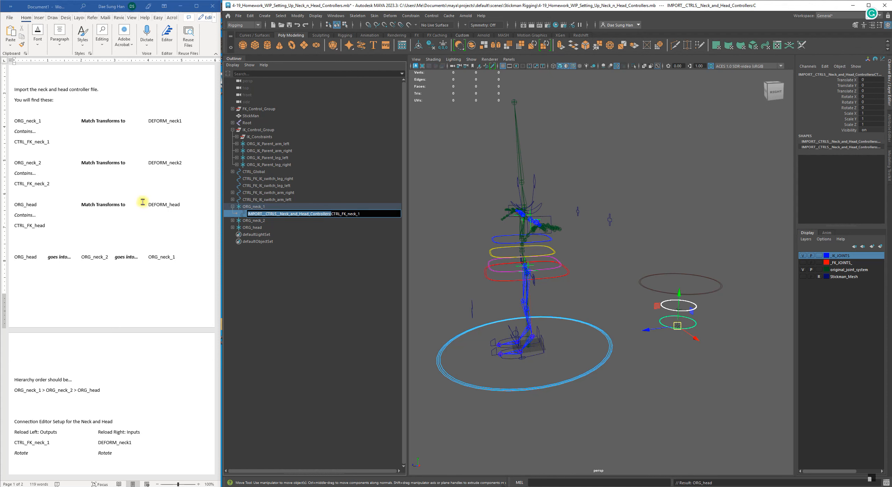
pyautogui.press('BackSpace')
pyautogui.press('Return')
# Step: Expand ORG_neck_2 and rename its child controller to CTRL_FK_neck_2 by removing the import prefix
pyautogui.click(249, 221)
pyautogui.click(232, 221)
pyautogui.doubleClick(300, 227)
pyautogui.moveTo(332, 228); pyautogui.dragTo(123, 217)
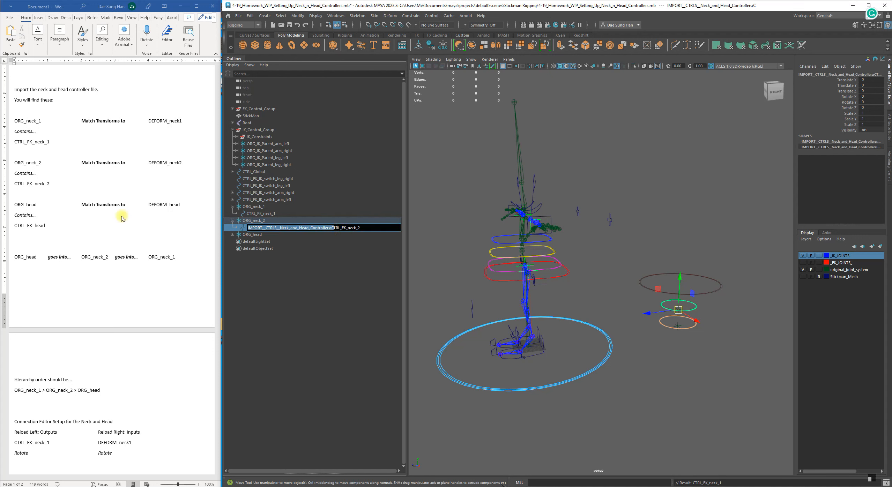
pyautogui.press('BackSpace')
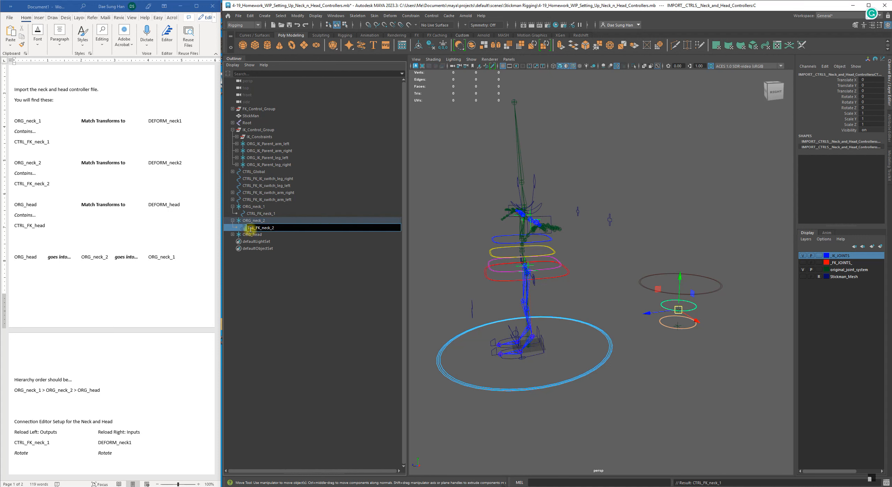
pyautogui.write('C')
pyautogui.press('Return')
# Step: Expand ORG_head, rename its child controller to CTRL_FK_head by removing the import prefix, and clear the selection
pyautogui.click(251, 234)
pyautogui.click(232, 235)
pyautogui.doubleClick(313, 242)
pyautogui.moveTo(332, 241); pyautogui.dragTo(161, 229)
pyautogui.press('BackSpace')
pyautogui.press('Return')
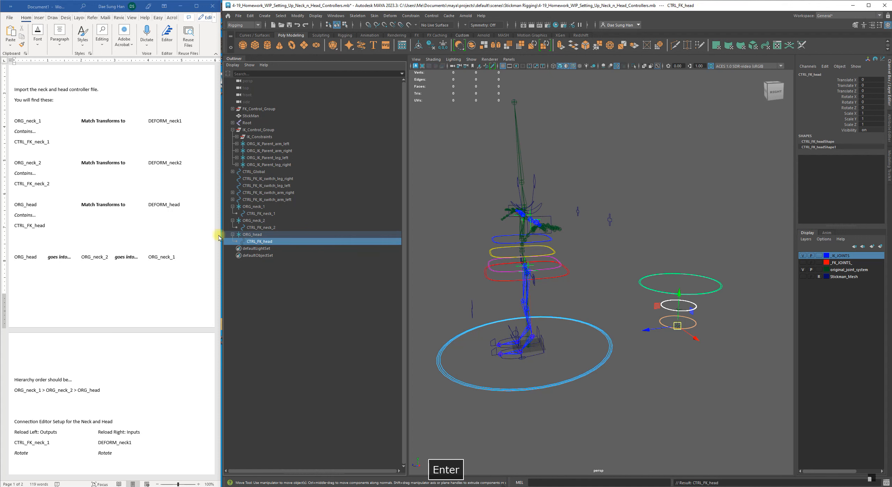
pyautogui.click(281, 270)
# Step: Check the neck and head hierarchies by selecting each ORG locator and its child CTRL_FK controller in turn
pyautogui.click(241, 208)
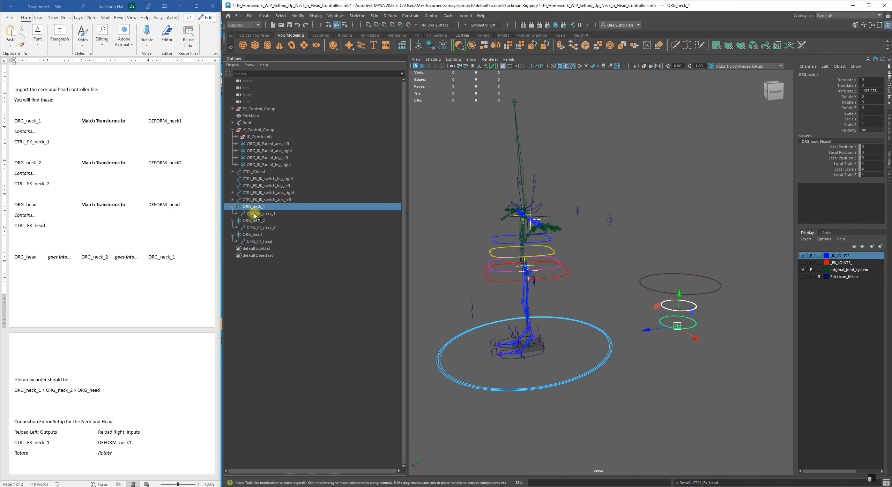
pyautogui.click(252, 214)
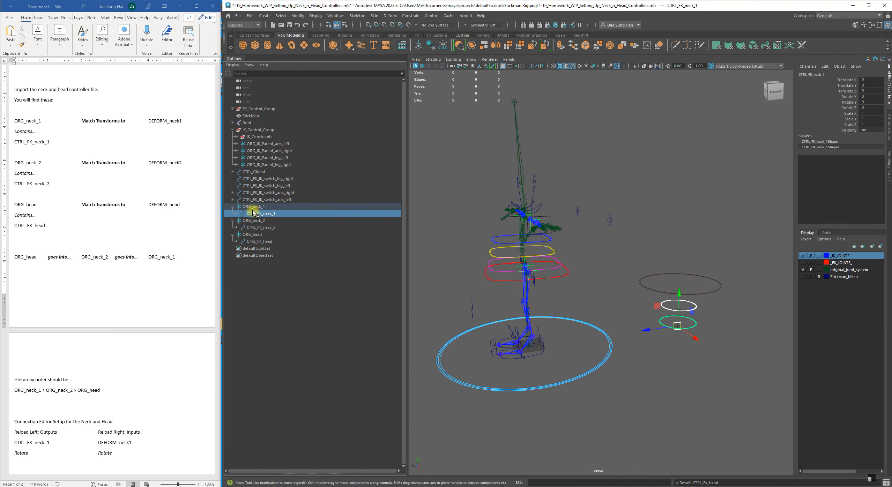
pyautogui.click(248, 207)
pyautogui.click(255, 213)
pyautogui.click(250, 207)
pyautogui.click(254, 214)
pyautogui.click(253, 207)
pyautogui.click(258, 221)
pyautogui.click(261, 227)
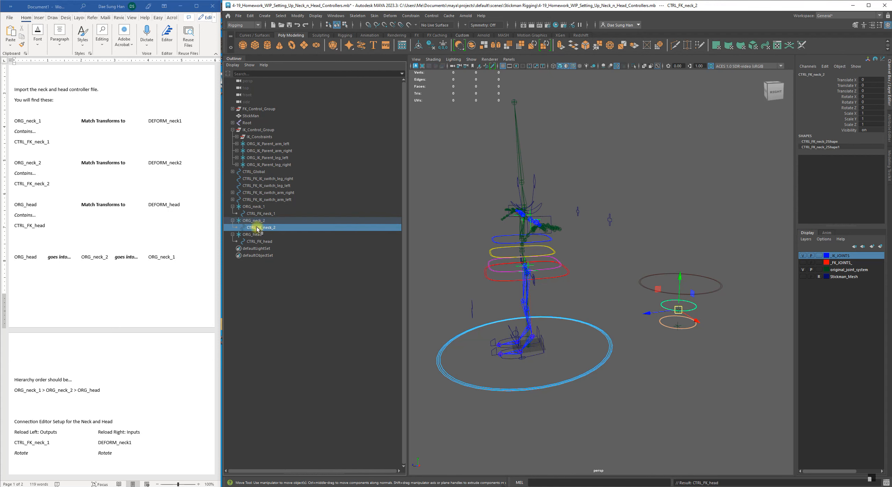
pyautogui.click(254, 222)
pyautogui.click(257, 227)
pyautogui.click(251, 235)
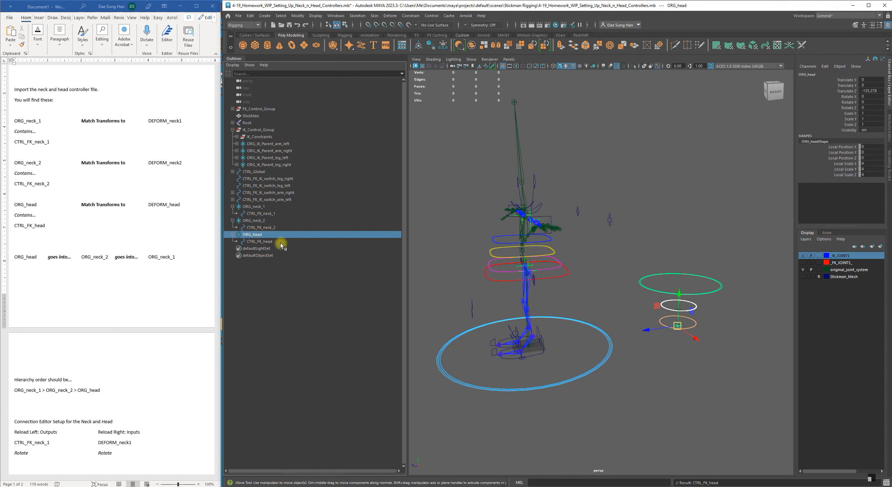
pyautogui.click(270, 242)
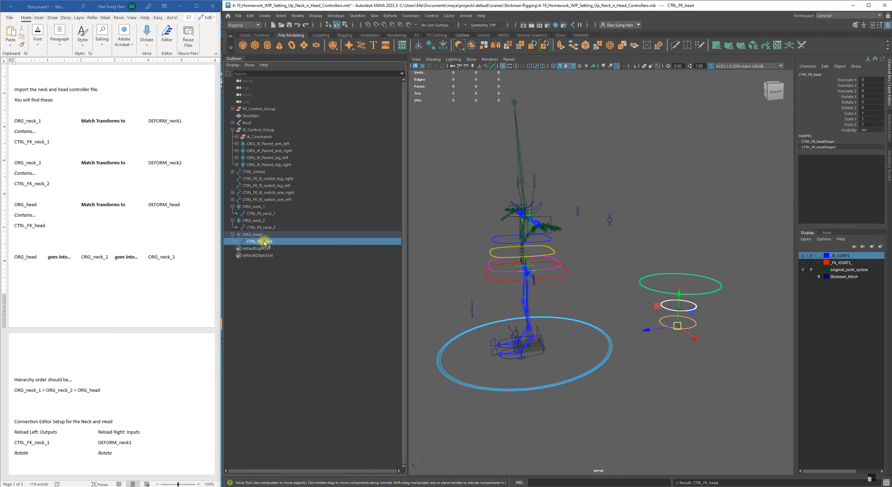
pyautogui.click(254, 234)
pyautogui.click(260, 241)
pyautogui.click(250, 236)
# Step: Collapse the ORG_head, ORG_neck_2 and ORG_neck_1 hierarchies and clear the selection
pyautogui.click(232, 234)
pyautogui.click(232, 221)
pyautogui.click(233, 206)
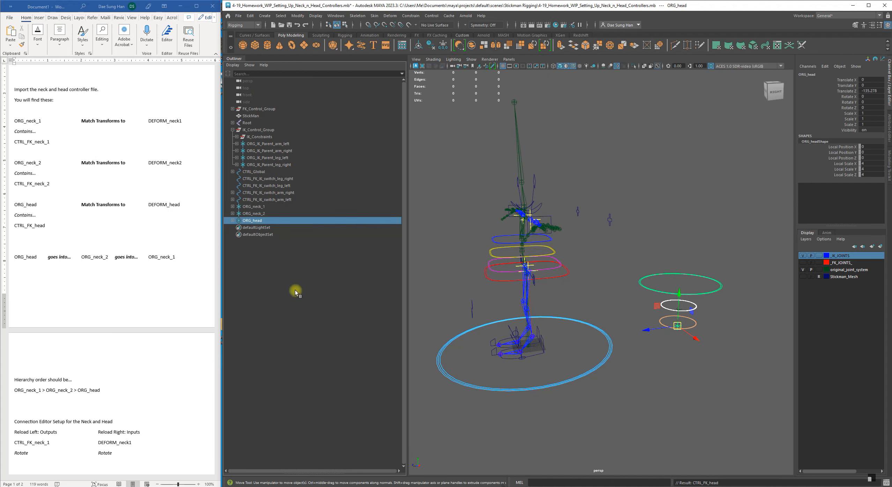
pyautogui.click(363, 274)
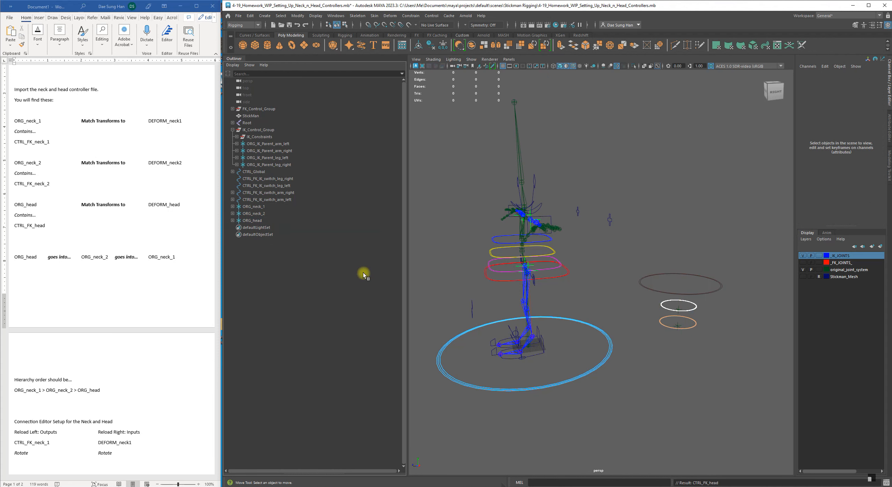
# Step: Narrow the Outliner to give the viewport with the rig and imported controllers more room
pyautogui.keyDown('alt'); pyautogui.moveTo(593, 274); pyautogui.dragTo(484, 235, button='middle'); pyautogui.keyUp('alt')
pyautogui.keyDown('alt'); pyautogui.moveTo(483, 235); pyautogui.dragTo(604, 248, button='right'); pyautogui.keyUp('alt')
pyautogui.keyDown('alt'); pyautogui.moveTo(604, 248); pyautogui.dragTo(654, 284, button='middle'); pyautogui.keyUp('alt')
pyautogui.keyDown('alt'); pyautogui.moveTo(654, 285); pyautogui.dragTo(598, 259, button='right'); pyautogui.keyUp('alt')
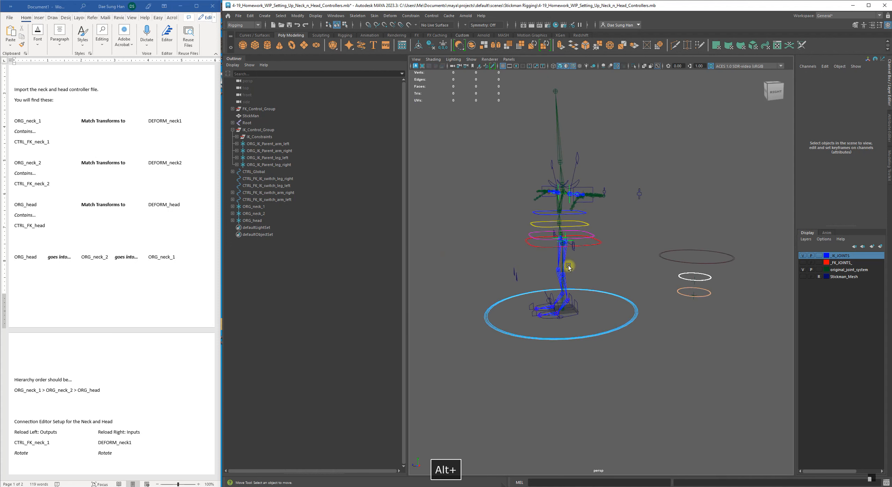
pyautogui.keyDown('alt'); pyautogui.moveTo(615, 295); pyautogui.dragTo(488, 293); pyautogui.keyUp('alt')
pyautogui.moveTo(407, 210); pyautogui.dragTo(341, 206)
pyautogui.keyDown('alt'); pyautogui.moveTo(506, 246); pyautogui.dragTo(604, 237); pyautogui.keyUp('alt')
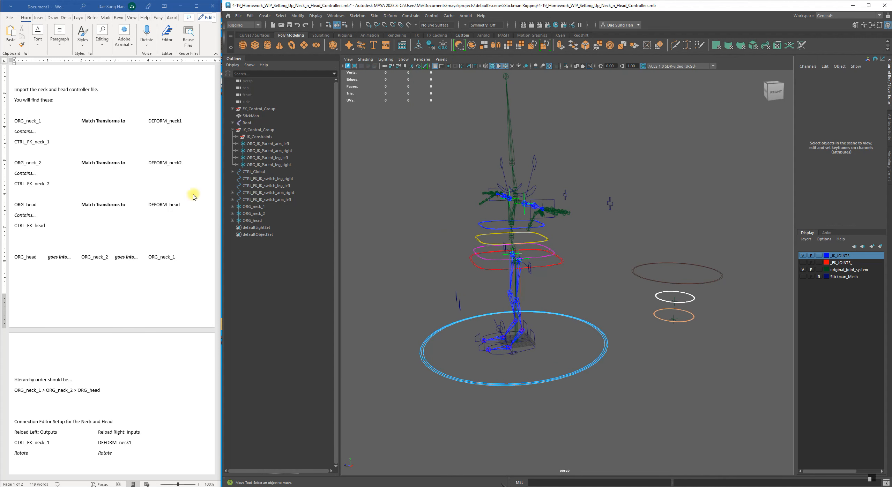
# Step: Select ORG_neck_1 and examine its locator and ring controller up close
pyautogui.click(254, 206)
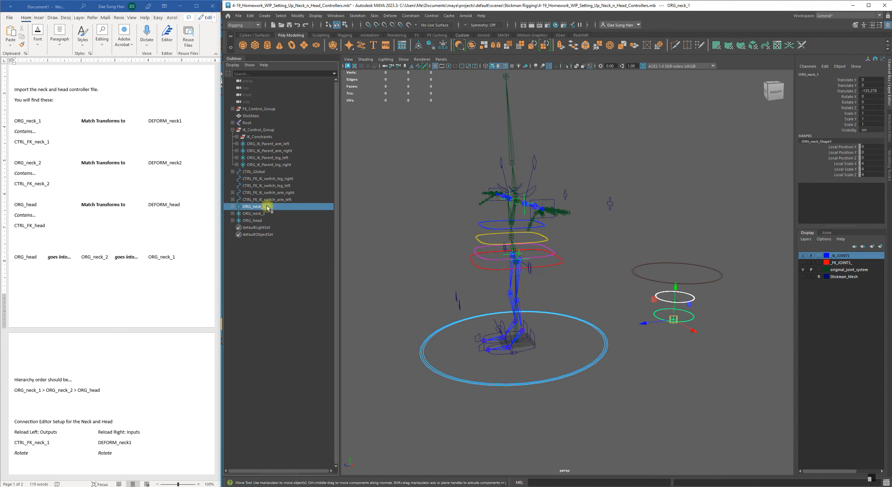
pyautogui.moveTo(232, 155); pyautogui.dragTo(227, 208)
pyautogui.keyDown('alt'); pyautogui.moveTo(691, 313); pyautogui.dragTo(595, 283, button='middle'); pyautogui.keyUp('alt')
pyautogui.keyDown('alt'); pyautogui.moveTo(595, 282); pyautogui.dragTo(662, 309, button='right'); pyautogui.keyUp('alt')
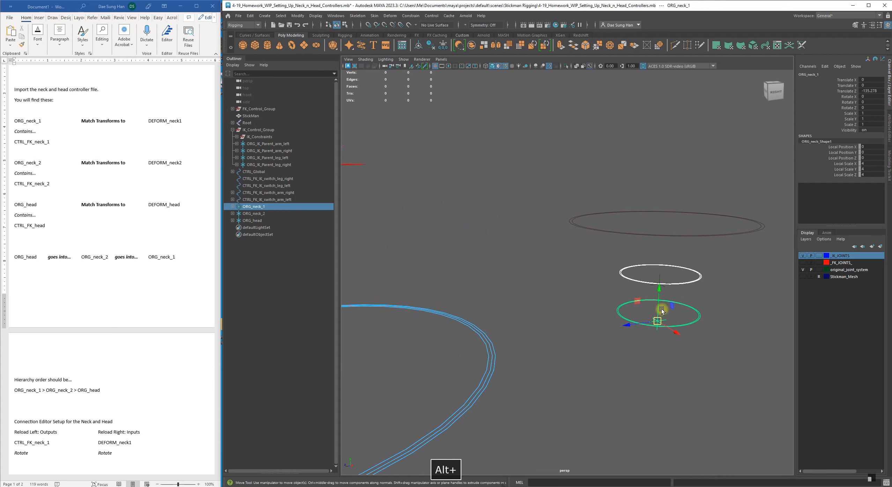
pyautogui.keyDown('alt'); pyautogui.moveTo(619, 295); pyautogui.dragTo(540, 315); pyautogui.keyUp('alt')
pyautogui.keyDown('alt'); pyautogui.moveTo(540, 315); pyautogui.dragTo(534, 305, button='right'); pyautogui.keyUp('alt')
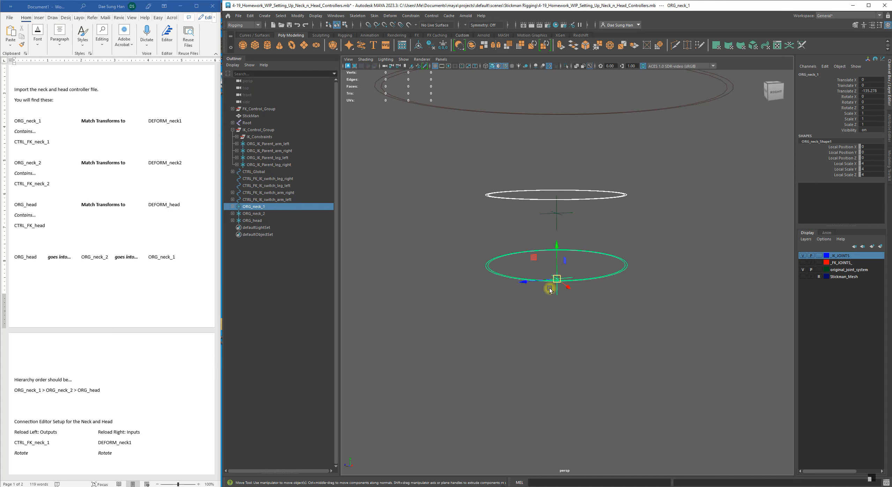
pyautogui.keyDown('alt'); pyautogui.moveTo(557, 274); pyautogui.dragTo(552, 292, button='right'); pyautogui.keyUp('alt')
pyautogui.keyDown('alt'); pyautogui.moveTo(513, 292); pyautogui.dragTo(606, 342, button='middle'); pyautogui.keyUp('alt')
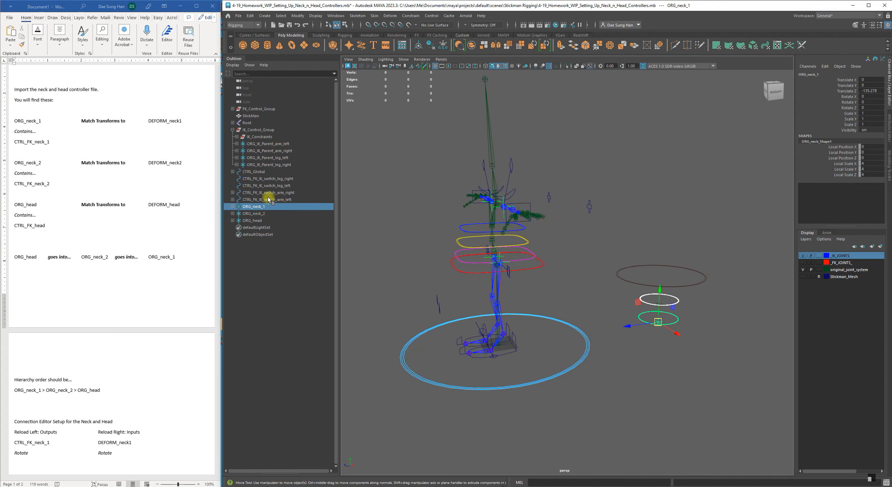
# Step: Add the DEFORM_neck1 joint to the selection, match all of ORG_neck_1's transforms to it, and clear the selection
pyautogui.keyDown('alt'); pyautogui.moveTo(380, 213); pyautogui.dragTo(414, 154); pyautogui.keyUp('alt')
pyautogui.keyDown('alt'); pyautogui.moveTo(414, 154); pyautogui.dragTo(544, 195, button='right'); pyautogui.keyUp('alt')
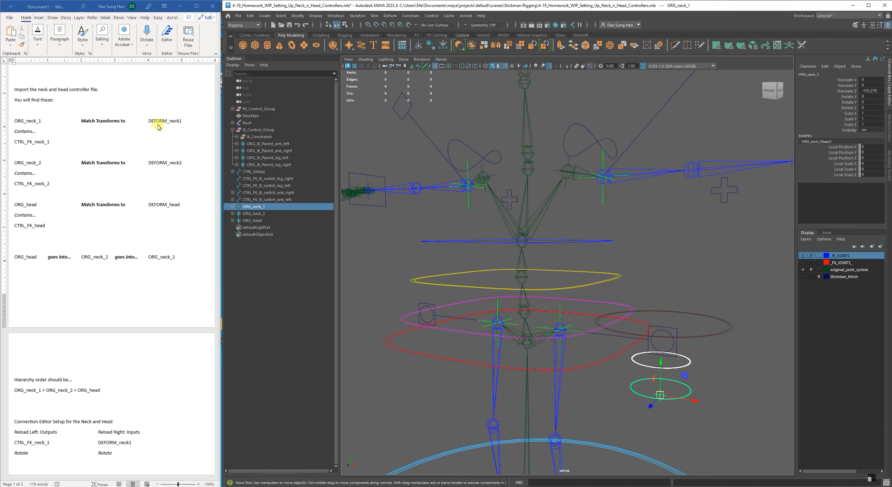
pyautogui.keyDown('alt'); pyautogui.moveTo(478, 133); pyautogui.dragTo(517, 141, button='right'); pyautogui.keyUp('alt')
pyautogui.keyDown('alt'); pyautogui.moveTo(537, 156); pyautogui.dragTo(551, 239, button='middle'); pyautogui.keyUp('alt')
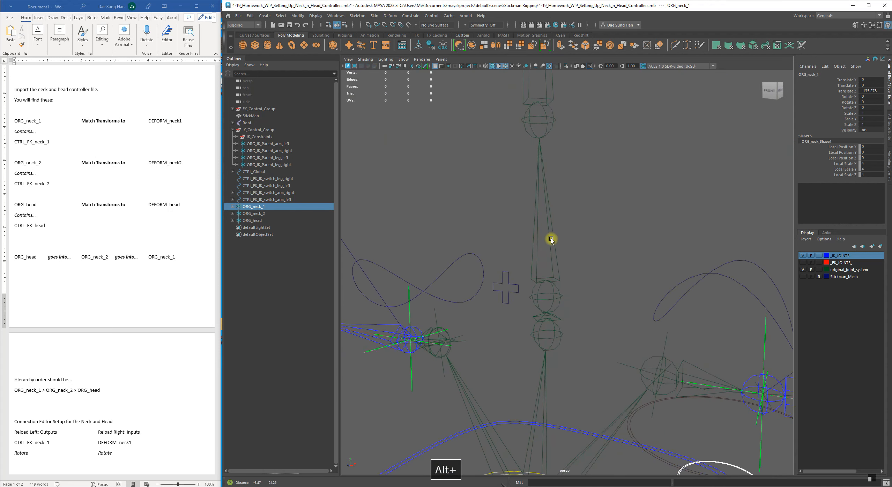
pyautogui.keyDown('shift'); pyautogui.click(560, 332); pyautogui.keyUp('shift')
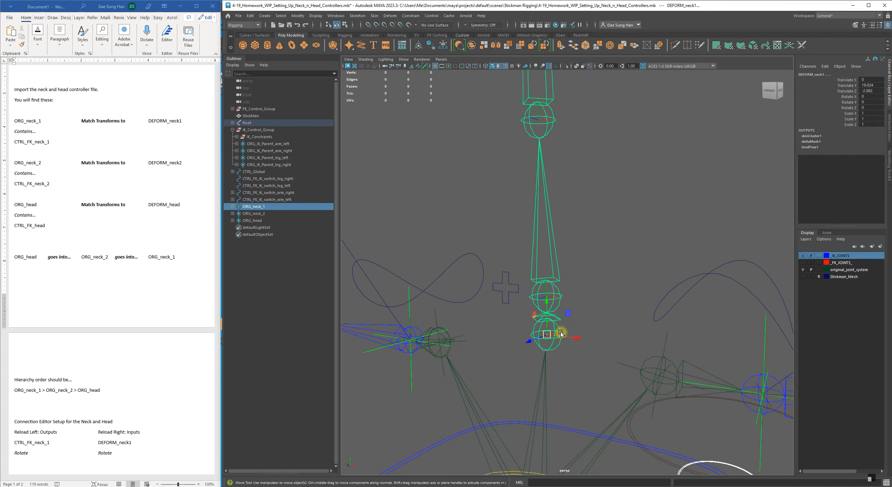
pyautogui.keyDown('alt'); pyautogui.moveTo(583, 334); pyautogui.dragTo(474, 303, button='right'); pyautogui.keyUp('alt')
pyautogui.keyDown('alt'); pyautogui.moveTo(529, 292); pyautogui.dragTo(457, 236, button='middle'); pyautogui.keyUp('alt')
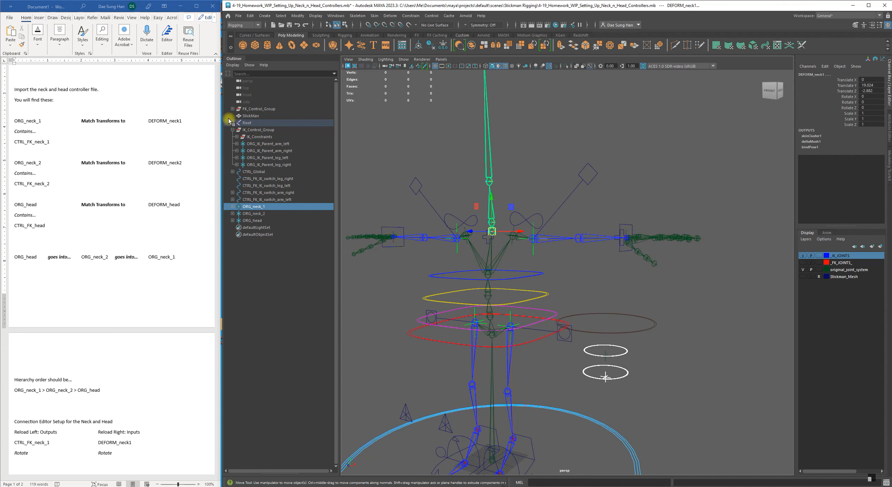
pyautogui.click(298, 16)
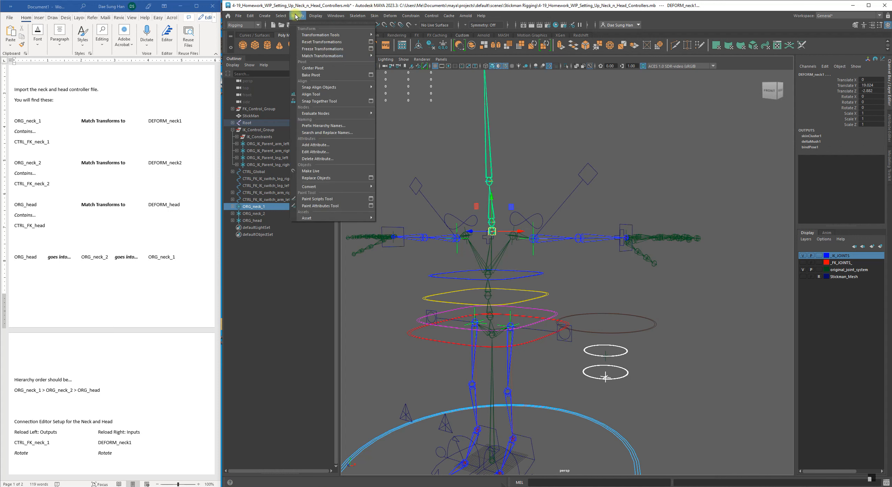
pyautogui.moveTo(322, 59)
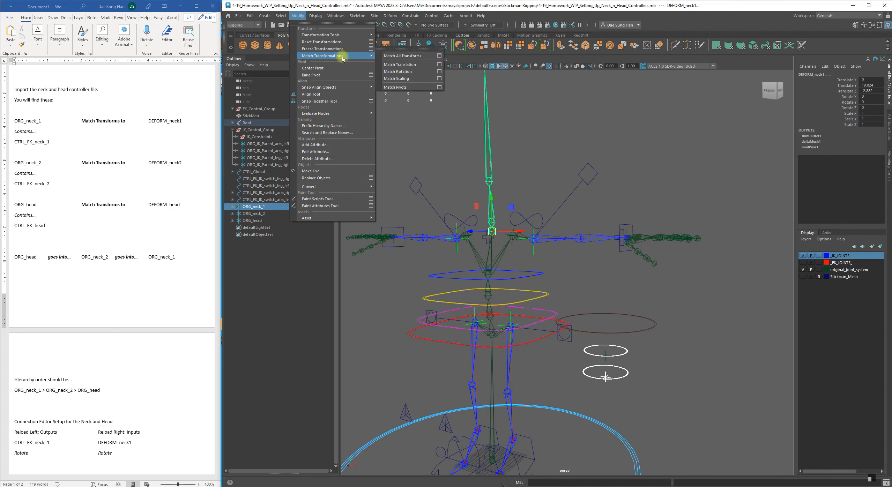
pyautogui.click(401, 56)
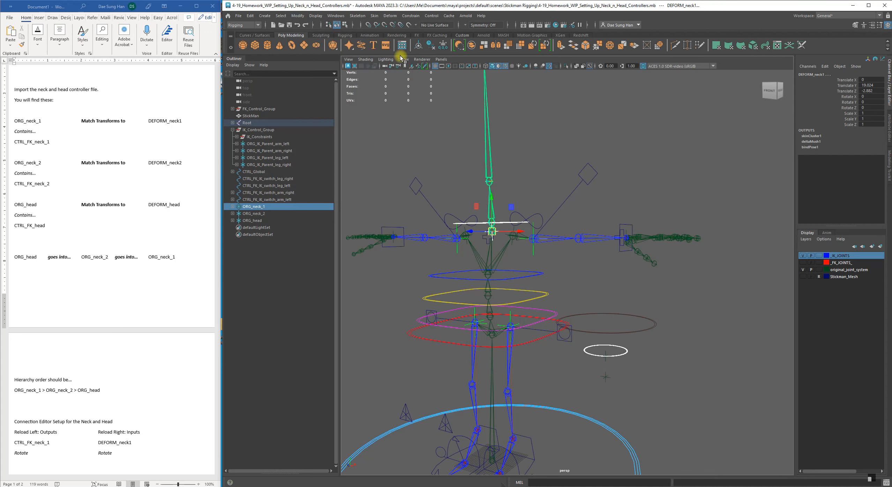
pyautogui.keyDown('alt'); pyautogui.moveTo(515, 234); pyautogui.dragTo(523, 234); pyautogui.keyUp('alt')
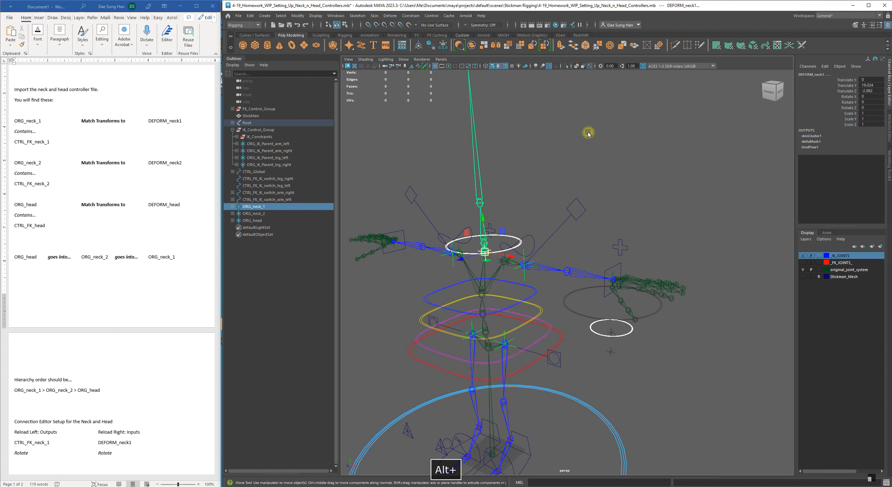
pyautogui.click(590, 137)
# Step: In the Word notes, strike through the completed block from ORG_neck_1 to CTRL_FK_neck_1
pyautogui.keyDown('alt'); pyautogui.moveTo(508, 224); pyautogui.dragTo(563, 239, button='middle'); pyautogui.keyUp('alt')
pyautogui.keyDown('alt'); pyautogui.moveTo(563, 239); pyautogui.dragTo(584, 264, button='right'); pyautogui.keyUp('alt')
pyautogui.moveTo(647, 292)
pyautogui.keyDown('alt'); pyautogui.mouseDown()
pyautogui.moveTo(641, 309)
pyautogui.moveTo(641, 292)
pyautogui.moveTo(671, 270)
pyautogui.moveTo(597, 284)
pyautogui.moveTo(647, 296)
pyautogui.mouseUp(); pyautogui.keyUp('alt')
pyautogui.keyDown('alt'); pyautogui.moveTo(647, 297); pyautogui.dragTo(537, 272, button='right'); pyautogui.keyUp('alt')
pyautogui.keyDown('alt'); pyautogui.moveTo(510, 252); pyautogui.dragTo(450, 238, button='middle'); pyautogui.keyUp('alt')
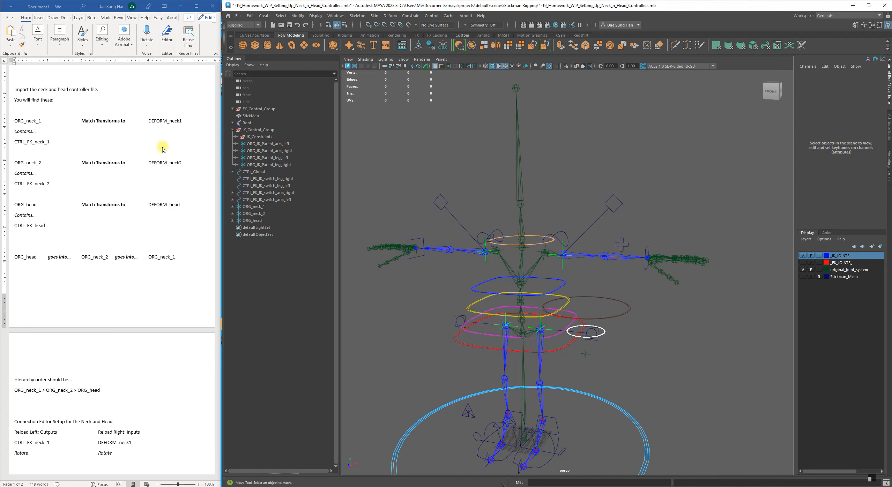
pyautogui.moveTo(52, 142); pyautogui.dragTo(29, 122)
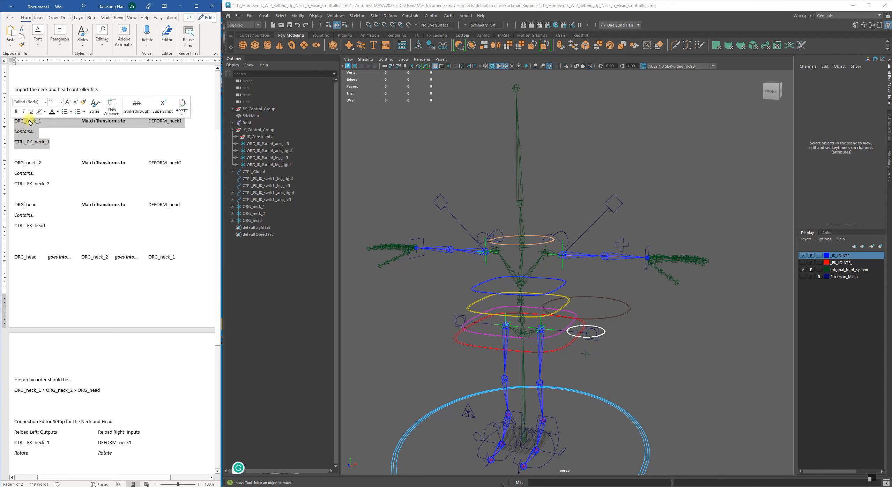
pyautogui.click(136, 105)
pyautogui.click(104, 152)
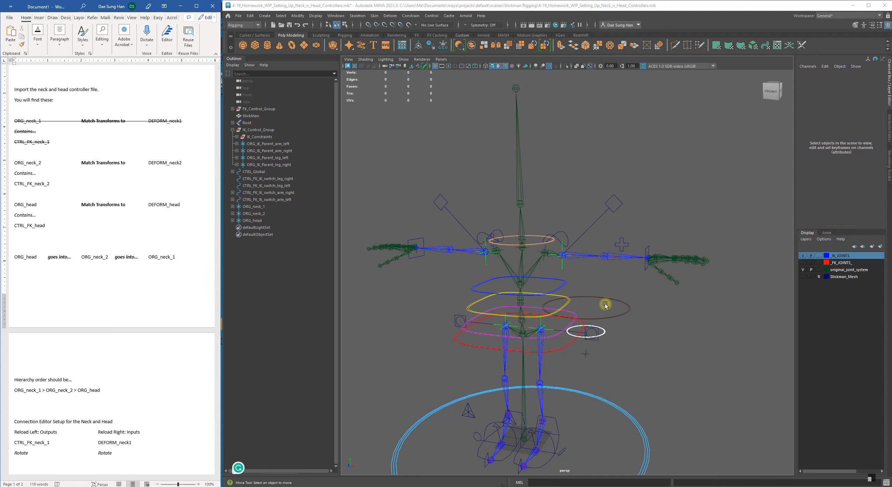
# Step: Select ORG_neck_2 and add the DEFORM_neck2 joint at the base of the neck to the selection
pyautogui.keyDown('alt'); pyautogui.moveTo(530, 278); pyautogui.dragTo(517, 250, button='middle'); pyautogui.keyUp('alt')
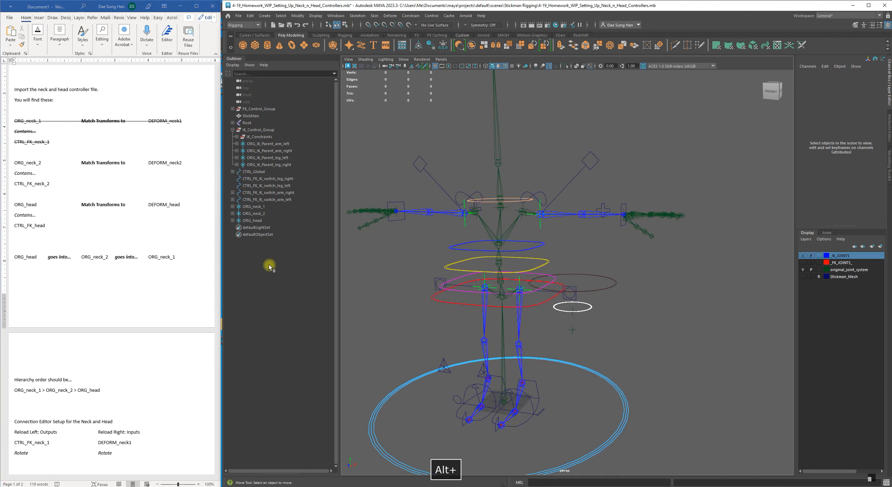
pyautogui.click(265, 216)
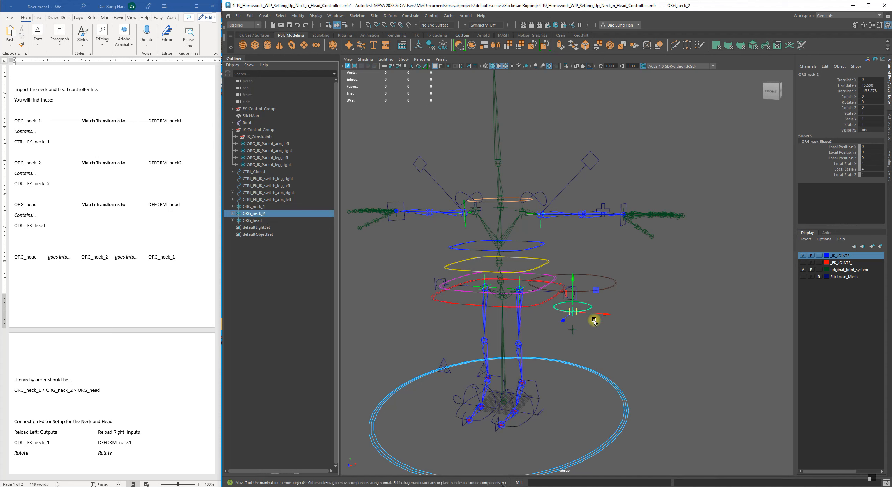
pyautogui.moveTo(594, 321)
pyautogui.keyDown('alt'); pyautogui.mouseDown()
pyautogui.moveTo(581, 323)
pyautogui.moveTo(593, 328)
pyautogui.mouseUp(); pyautogui.keyUp('alt')
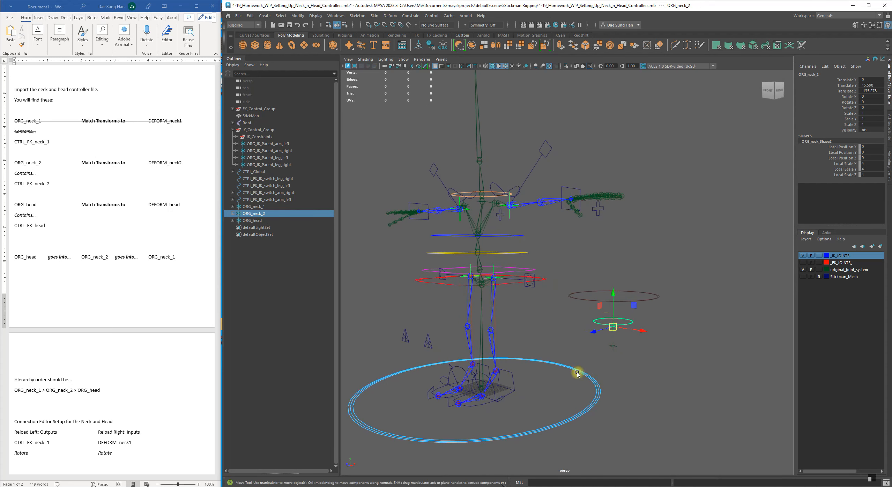
pyautogui.keyDown('alt'); pyautogui.moveTo(535, 189); pyautogui.dragTo(583, 265, button='middle'); pyautogui.keyUp('alt')
pyautogui.keyDown('alt'); pyautogui.moveTo(583, 265); pyautogui.dragTo(668, 296, button='right'); pyautogui.keyUp('alt')
pyautogui.keyDown('alt'); pyautogui.moveTo(509, 266); pyautogui.dragTo(542, 244); pyautogui.keyUp('alt')
pyautogui.keyDown('alt'); pyautogui.moveTo(490, 270); pyautogui.dragTo(518, 254); pyautogui.keyUp('alt')
pyautogui.keyDown('alt'); pyautogui.moveTo(518, 254); pyautogui.dragTo(585, 307, button='right'); pyautogui.keyUp('alt')
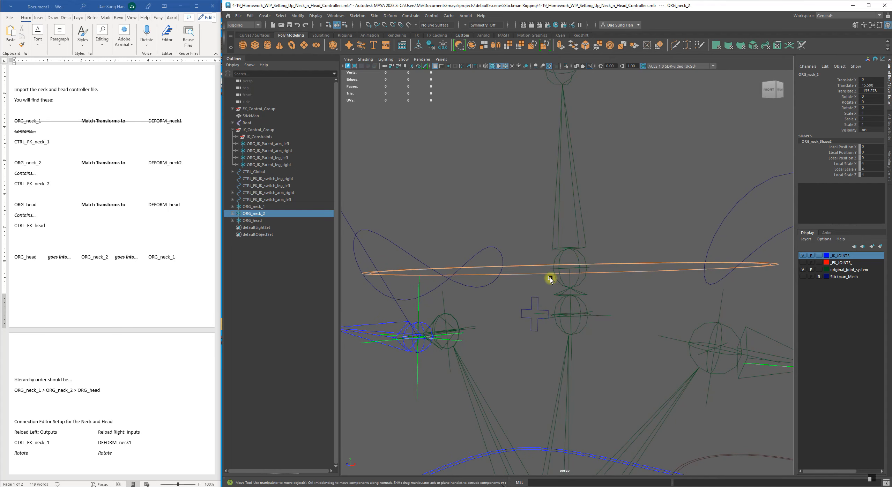
pyautogui.keyDown('alt'); pyautogui.moveTo(607, 239); pyautogui.dragTo(619, 255); pyautogui.keyUp('alt')
pyautogui.keyDown('alt'); pyautogui.moveTo(618, 254); pyautogui.dragTo(567, 260, button='right'); pyautogui.keyUp('alt')
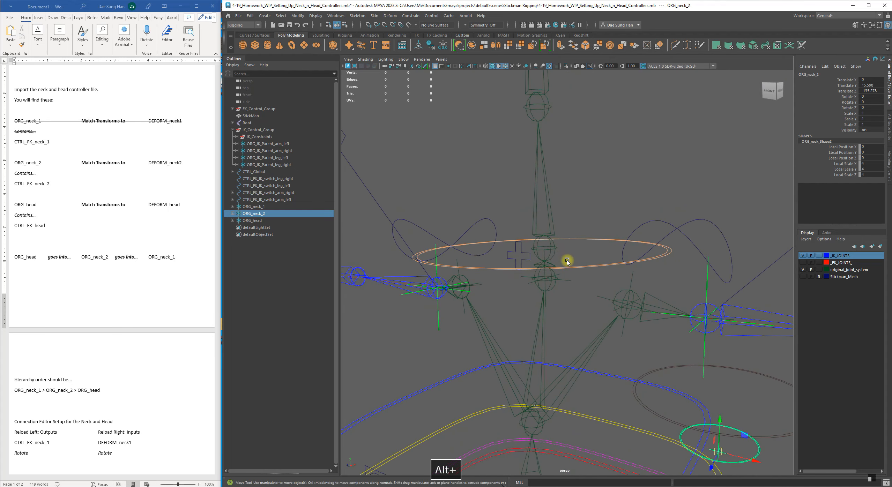
pyautogui.keyDown('alt'); pyautogui.moveTo(590, 278); pyautogui.dragTo(600, 217); pyautogui.keyUp('alt')
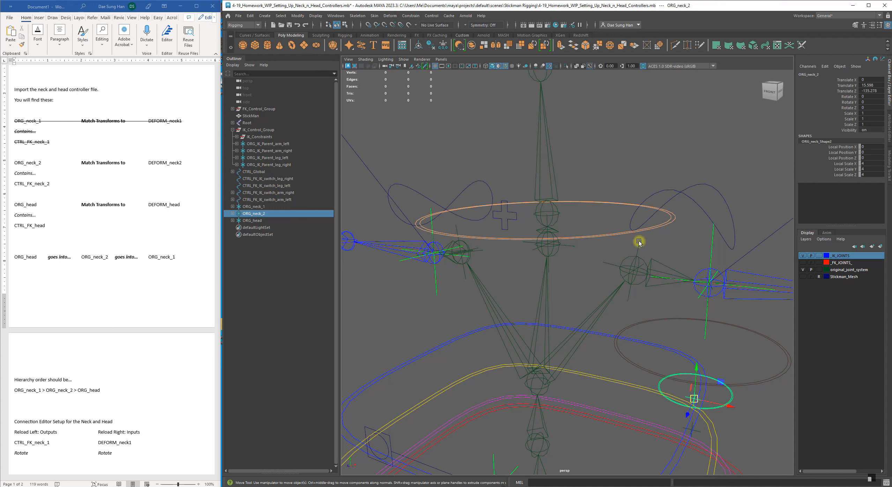
pyautogui.keyDown('alt'); pyautogui.moveTo(524, 230); pyautogui.dragTo(535, 257); pyautogui.keyUp('alt')
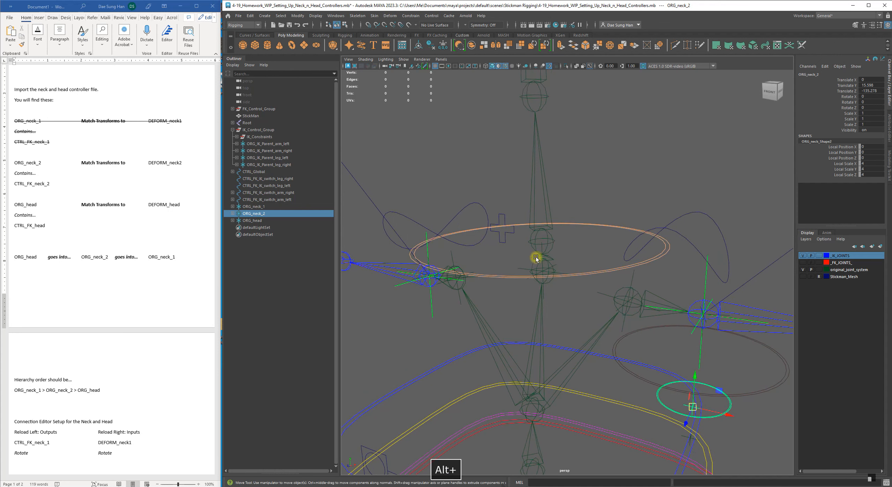
pyautogui.keyDown('alt'); pyautogui.moveTo(499, 230); pyautogui.dragTo(509, 233, button='right'); pyautogui.keyUp('alt')
pyautogui.keyDown('alt'); pyautogui.moveTo(549, 246); pyautogui.dragTo(548, 215); pyautogui.keyUp('alt')
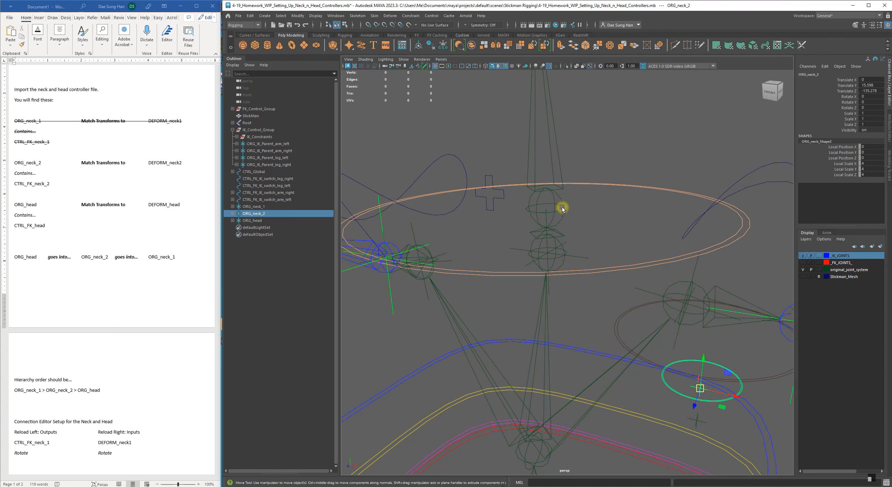
pyautogui.keyDown('shift'); pyautogui.click(562, 209); pyautogui.keyUp('shift')
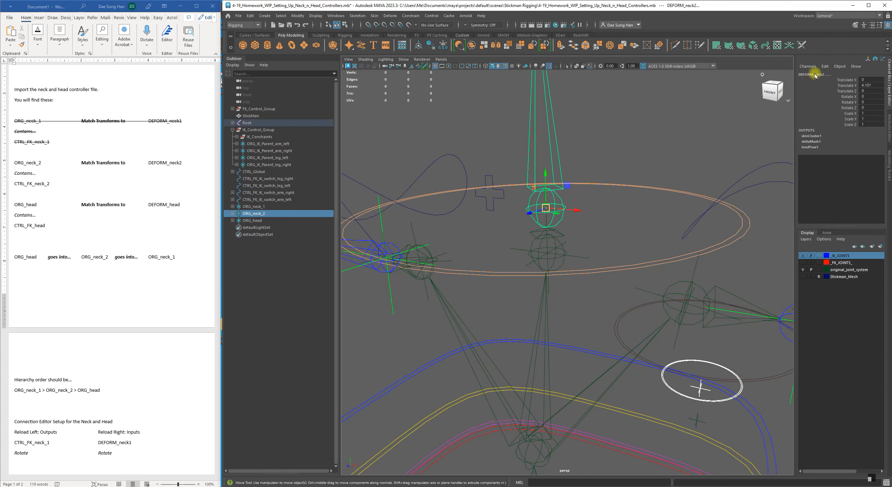
# Step: Match all of ORG_neck_2's transforms to the DEFORM_neck2 joint and clear the selection
pyautogui.keyDown('alt'); pyautogui.moveTo(631, 218); pyautogui.dragTo(540, 167, button='right'); pyautogui.keyUp('alt')
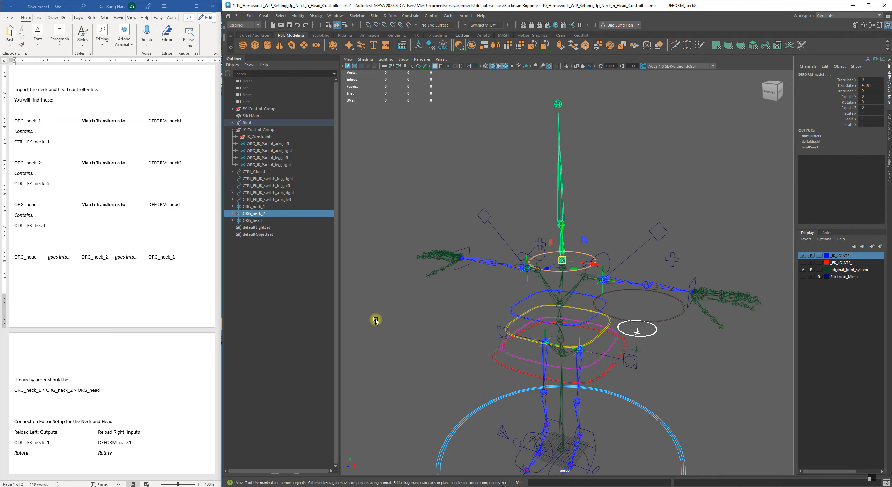
pyautogui.click(298, 16)
pyautogui.moveTo(326, 56)
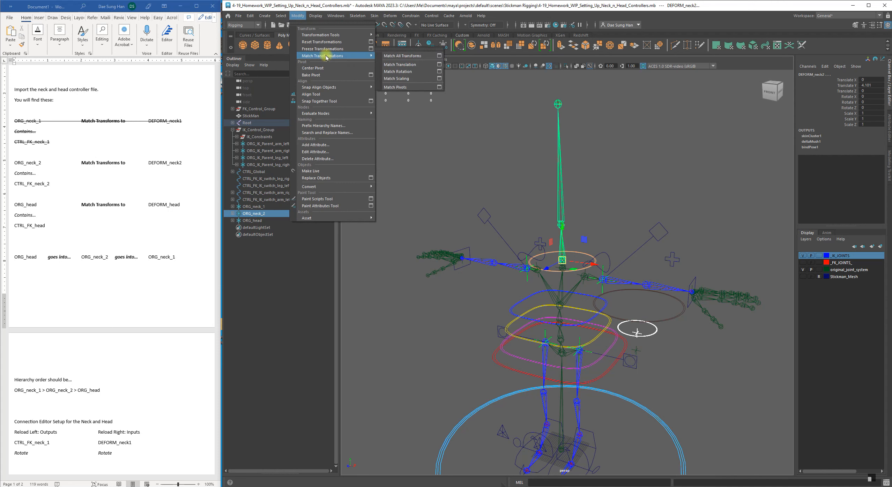
pyautogui.click(402, 55)
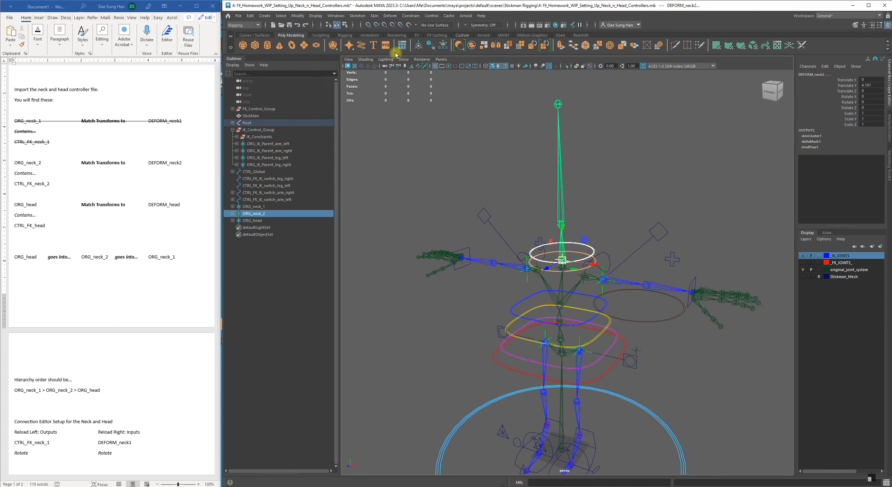
pyautogui.click(610, 139)
pyautogui.moveTo(601, 195)
pyautogui.keyDown('alt'); pyautogui.mouseDown()
pyautogui.moveTo(637, 235)
pyautogui.moveTo(538, 237)
pyautogui.moveTo(480, 215)
pyautogui.moveTo(589, 194)
pyautogui.mouseUp(); pyautogui.keyUp('alt')
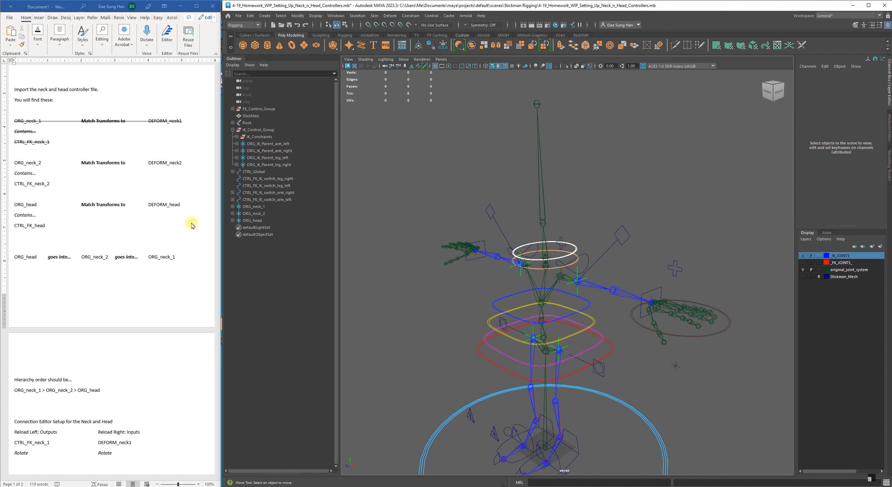
# Step: Select ORG_head and add the DEFORM_head joint above the neck rings to the selection
pyautogui.click(257, 221)
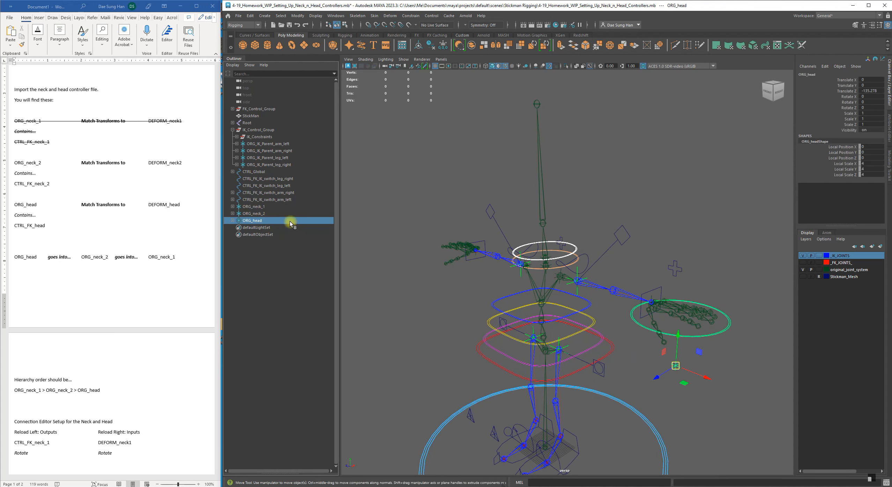
pyautogui.moveTo(251, 223); pyautogui.dragTo(638, 371)
pyautogui.moveTo(729, 334); pyautogui.dragTo(602, 257)
pyautogui.keyDown('alt'); pyautogui.moveTo(495, 189); pyautogui.dragTo(625, 232, button='right'); pyautogui.keyUp('alt')
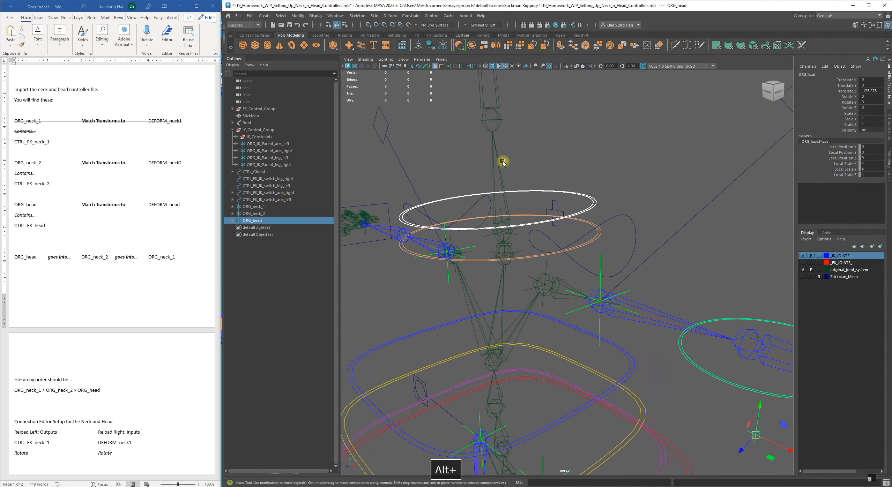
pyautogui.keyDown('shift'); pyautogui.click(500, 120); pyautogui.keyUp('shift')
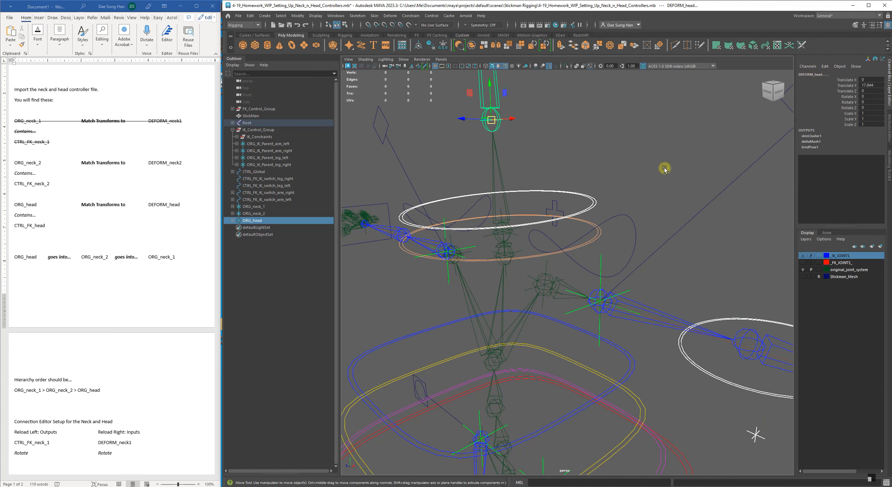
pyautogui.keyDown('alt'); pyautogui.moveTo(669, 283); pyautogui.dragTo(436, 254, button='right'); pyautogui.keyUp('alt')
pyautogui.keyDown('alt'); pyautogui.moveTo(484, 264); pyautogui.dragTo(512, 209, button='middle'); pyautogui.keyUp('alt')
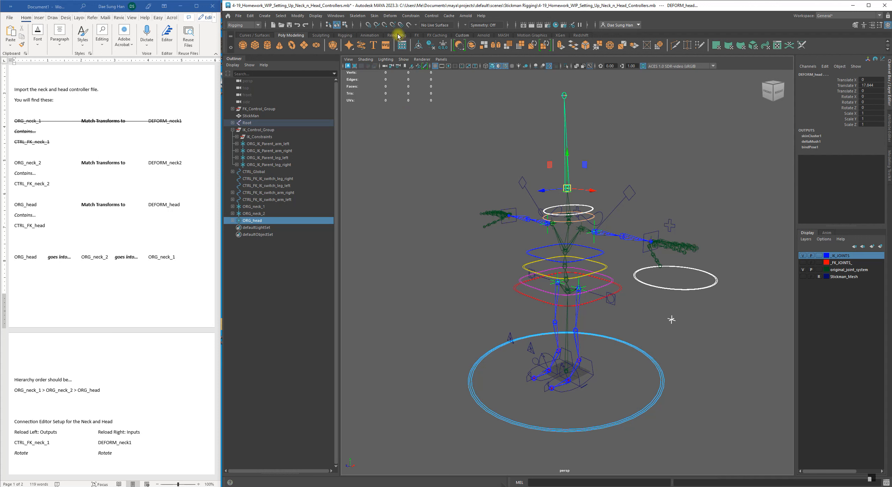
# Step: Match all of ORG_head's transforms to the DEFORM_head joint and clear the selection
pyautogui.click(407, 16)
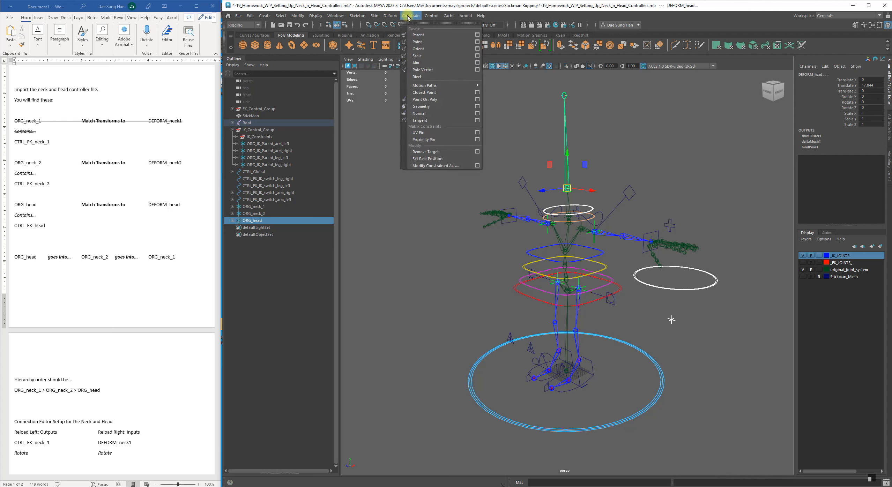
pyautogui.click(301, 17)
pyautogui.click(301, 17)
pyautogui.moveTo(336, 58)
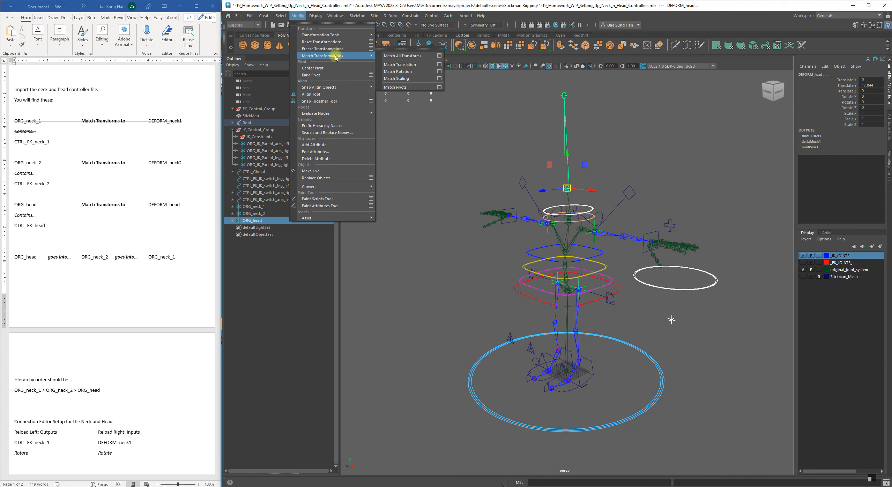
pyautogui.click(412, 57)
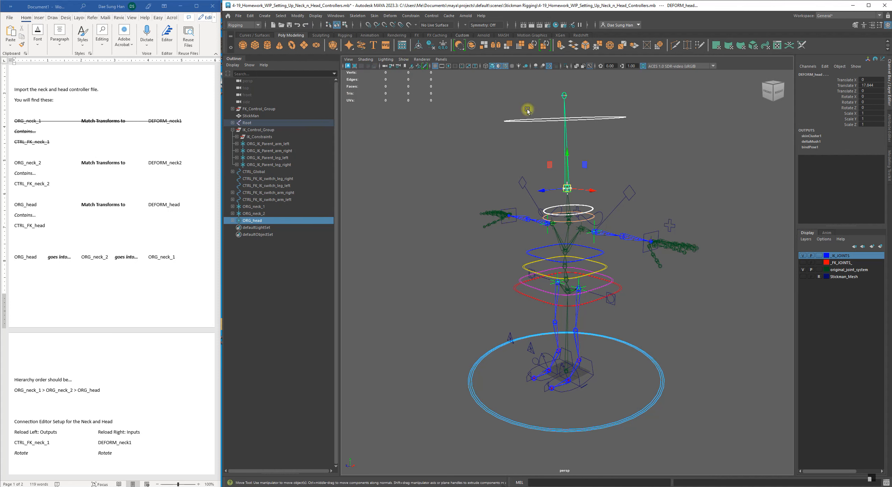
pyautogui.click(677, 168)
pyautogui.keyDown('alt'); pyautogui.moveTo(676, 168); pyautogui.dragTo(684, 198); pyautogui.keyUp('alt')
# Step: Show the Stickman_Mesh layer and examine how the neck and head rings sit around the character
pyautogui.click(803, 278)
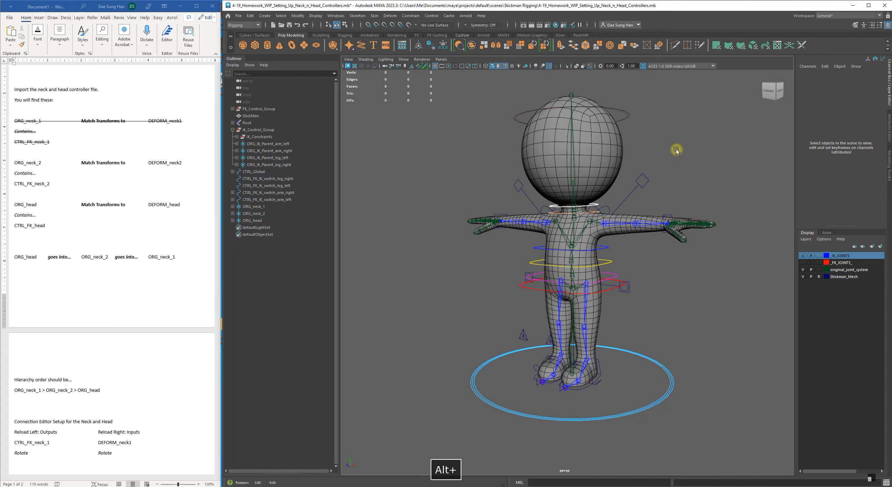
pyautogui.keyDown('alt'); pyautogui.moveTo(607, 200); pyautogui.dragTo(580, 217); pyautogui.keyUp('alt')
pyautogui.keyDown('alt'); pyautogui.moveTo(558, 216); pyautogui.dragTo(501, 272, button='middle'); pyautogui.keyUp('alt')
pyautogui.keyDown('alt'); pyautogui.moveTo(501, 272); pyautogui.dragTo(639, 308, button='right'); pyautogui.keyUp('alt')
pyautogui.keyDown('alt'); pyautogui.moveTo(497, 256); pyautogui.dragTo(578, 245); pyautogui.keyUp('alt')
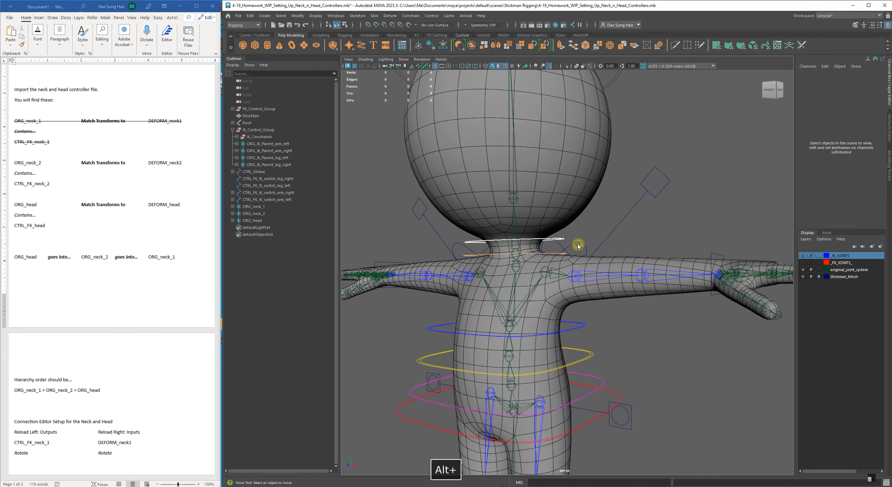
pyautogui.keyDown('alt'); pyautogui.moveTo(512, 251); pyautogui.dragTo(516, 276); pyautogui.keyUp('alt')
pyautogui.keyDown('alt'); pyautogui.moveTo(523, 227); pyautogui.dragTo(643, 243); pyautogui.keyUp('alt')
pyautogui.keyDown('alt'); pyautogui.moveTo(616, 284); pyautogui.dragTo(499, 270); pyautogui.keyUp('alt')
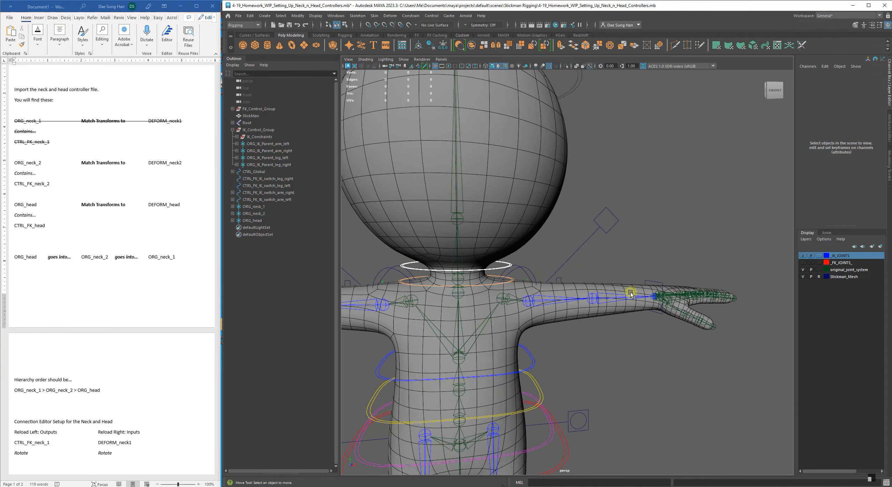
# Step: Bring the whole character into view and save the scene as a new incremental version
pyautogui.keyDown('alt'); pyautogui.moveTo(628, 293); pyautogui.dragTo(533, 289, button='right'); pyautogui.keyUp('alt')
pyautogui.keyDown('alt'); pyautogui.moveTo(666, 383); pyautogui.dragTo(586, 340); pyautogui.keyUp('alt')
pyautogui.keyDown('alt'); pyautogui.moveTo(586, 340); pyautogui.dragTo(536, 338, button='right'); pyautogui.keyUp('alt')
pyautogui.keyDown('alt'); pyautogui.moveTo(544, 335); pyautogui.dragTo(591, 286, button='middle'); pyautogui.keyUp('alt')
pyautogui.keyDown('alt'); pyautogui.moveTo(591, 286); pyautogui.dragTo(554, 286, button='right'); pyautogui.keyUp('alt')
pyautogui.keyDown('alt'); pyautogui.moveTo(561, 265); pyautogui.dragTo(577, 293); pyautogui.keyUp('alt')
pyautogui.hotkey('ctrl', 'alt', 's')
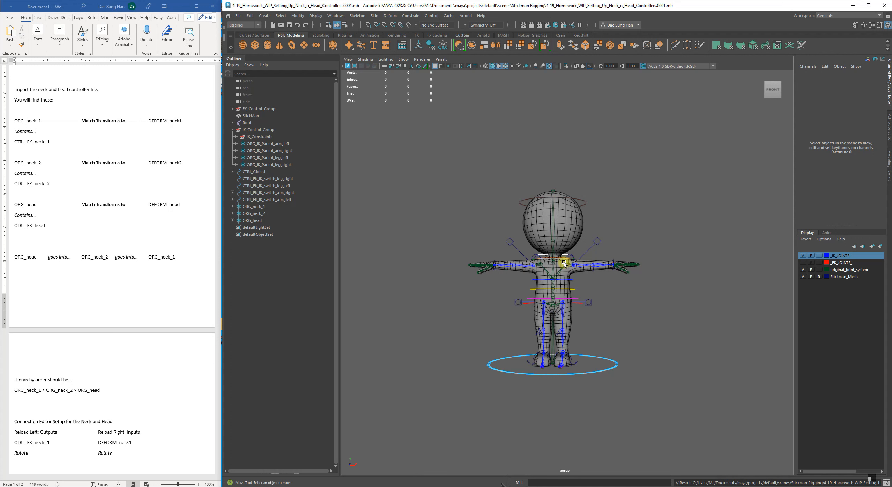
# Step: In the Word notes, strike through the completed blocks from ORG_neck_2 to CTRL_FK_head
pyautogui.click(51, 230)
pyautogui.moveTo(51, 229); pyautogui.dragTo(121, 165)
pyautogui.rightClick(121, 164)
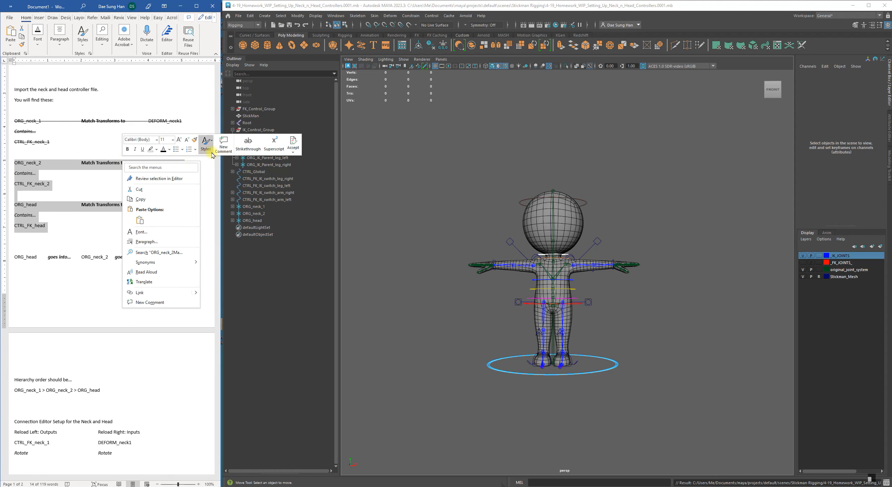
pyautogui.click(248, 143)
pyautogui.click(99, 237)
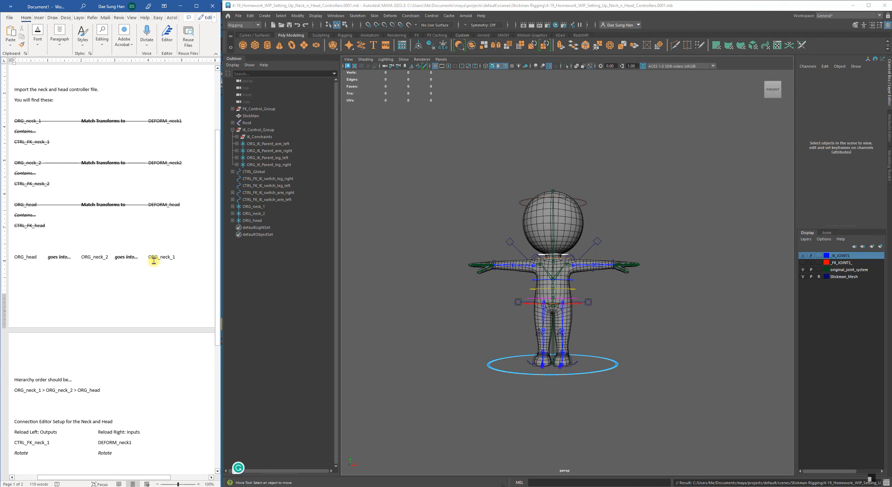
# Step: Parent ORG_head under ORG_neck_2 in the Outliner and select ORG_neck_2
pyautogui.click(275, 222)
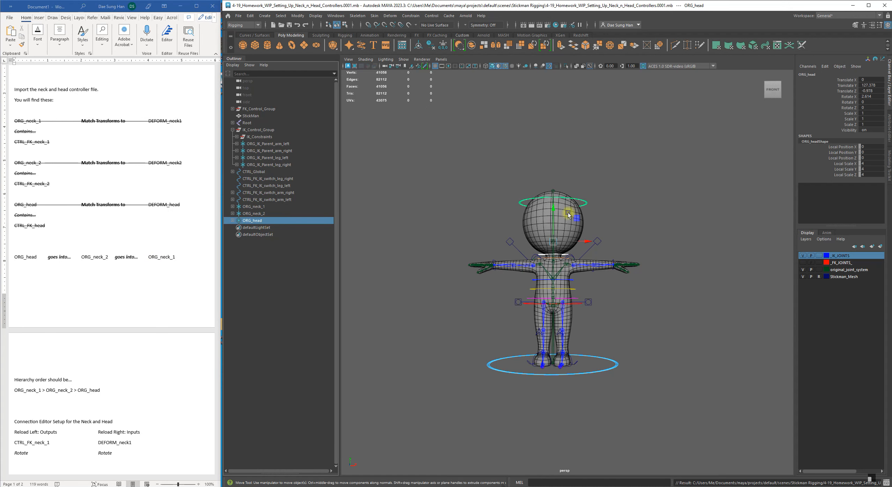
pyautogui.scroll(5, 544, 210)
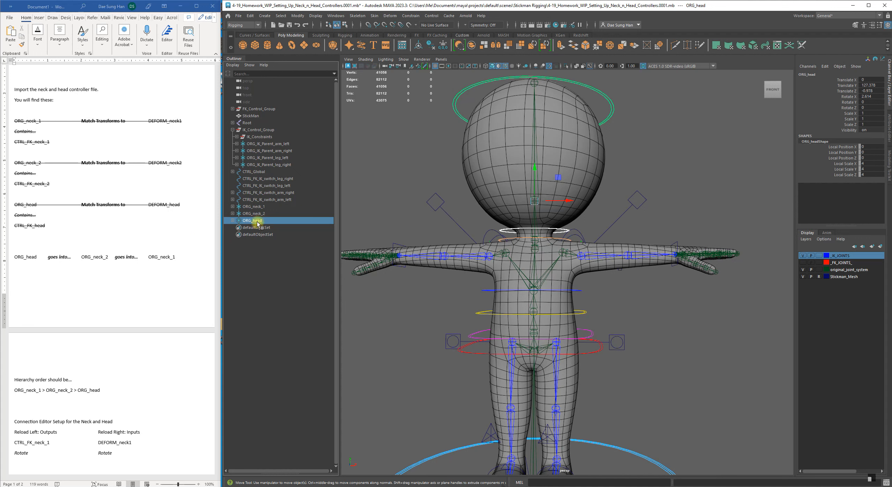
pyautogui.moveTo(258, 214); pyautogui.dragTo(247, 213)
pyautogui.moveTo(254, 224); pyautogui.dragTo(260, 221)
pyautogui.moveTo(259, 220); pyautogui.dragTo(273, 213, button='middle')
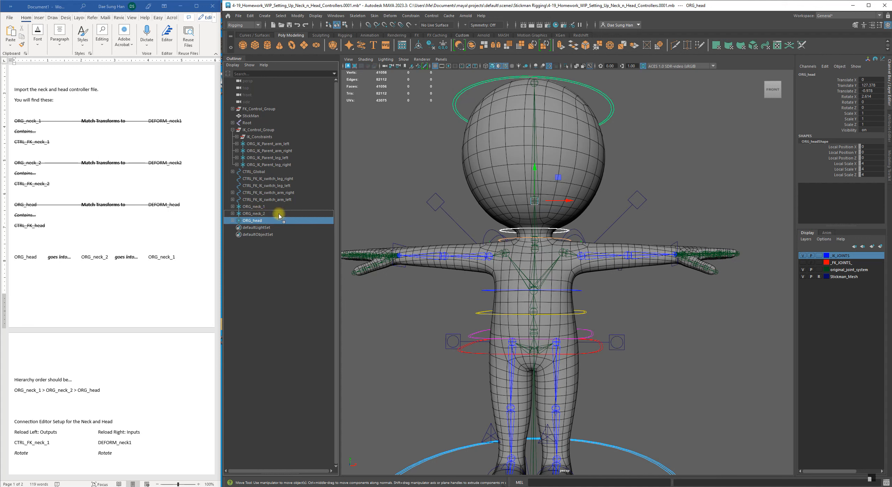
pyautogui.moveTo(279, 217); pyautogui.dragTo(279, 214, button='middle')
pyautogui.click(278, 213)
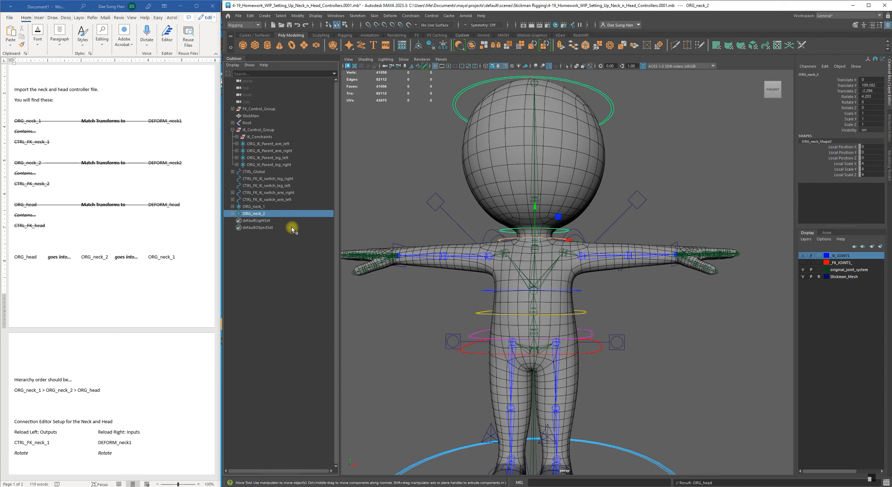
# Step: Parent ORG_neck_2 under ORG_neck_1 in the Outliner and select ORG_neck_1
pyautogui.scroll(-3, 179, 271)
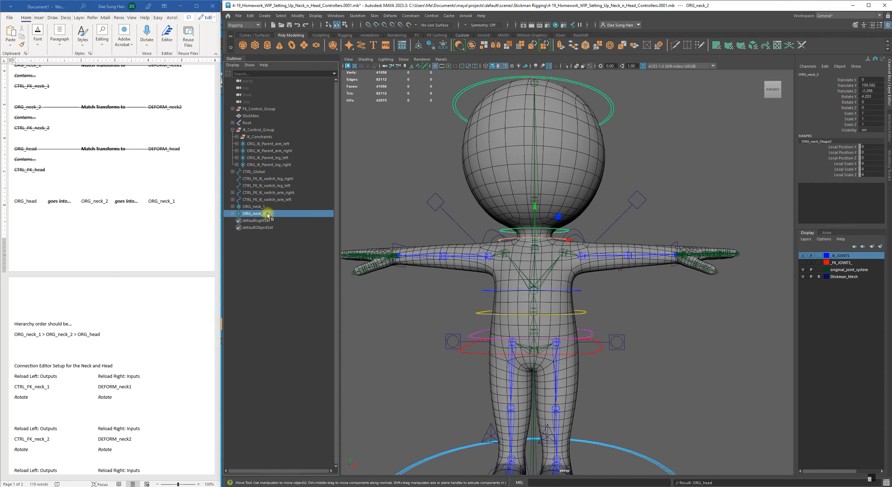
pyautogui.click(254, 265)
pyautogui.moveTo(260, 213); pyautogui.dragTo(292, 213)
pyautogui.moveTo(275, 215); pyautogui.dragTo(259, 209)
pyautogui.click(259, 207)
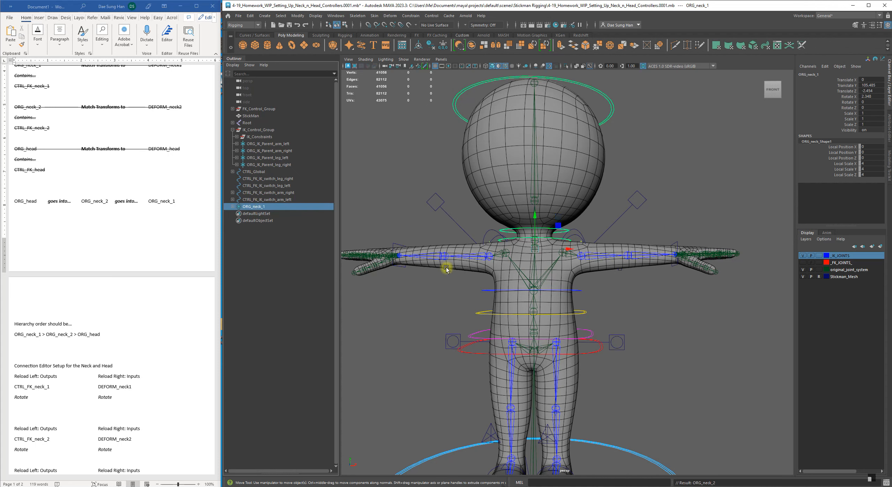
# Step: Expand the ORG_neck_1 hierarchy through ORG_neck_2 and ORG_head down to CTRL_FK_head to check the parenting order
pyautogui.keyDown('alt'); pyautogui.moveTo(576, 267); pyautogui.dragTo(453, 293); pyautogui.keyUp('alt')
pyautogui.click(232, 207)
pyautogui.click(241, 234)
pyautogui.click(241, 234)
pyautogui.click(237, 220)
pyautogui.click(237, 221)
pyautogui.click(241, 234)
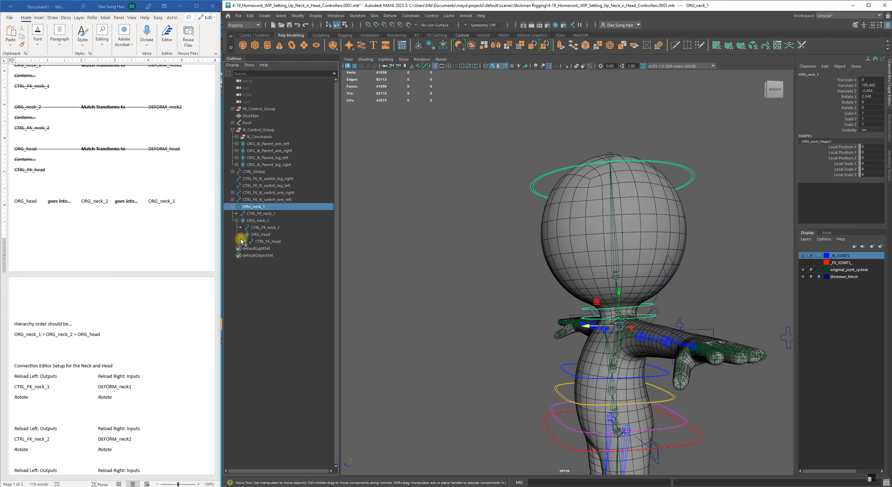
# Step: Select ORG_head, CTRL_FK_neck_2 and CTRL_FK_neck_1 in turn to check them on the character, and collapse the ORG_neck_1 hierarchy
pyautogui.click(260, 235)
pyautogui.keyDown('alt'); pyautogui.moveTo(562, 293); pyautogui.dragTo(541, 259); pyautogui.keyUp('alt')
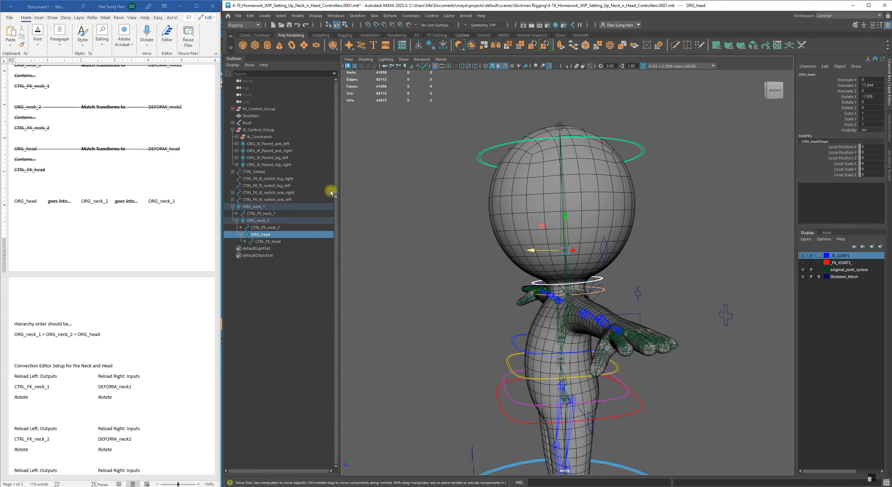
pyautogui.click(262, 228)
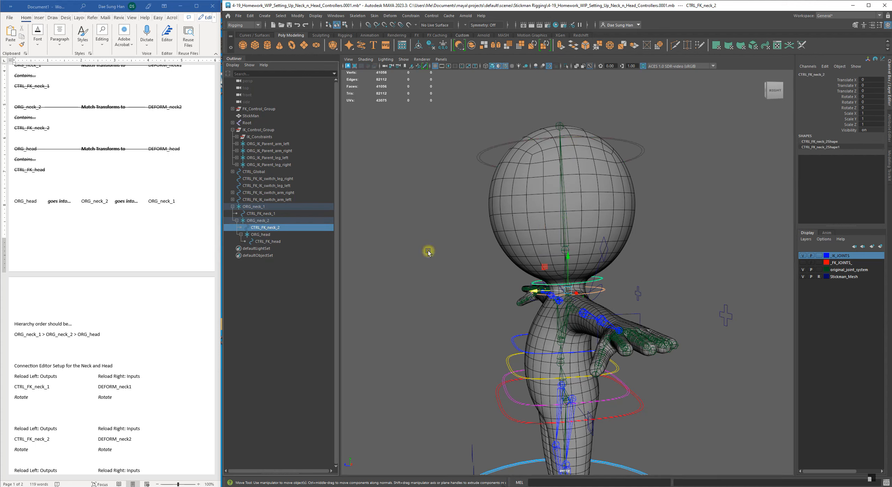
pyautogui.keyDown('alt'); pyautogui.moveTo(453, 307); pyautogui.dragTo(562, 317); pyautogui.keyUp('alt')
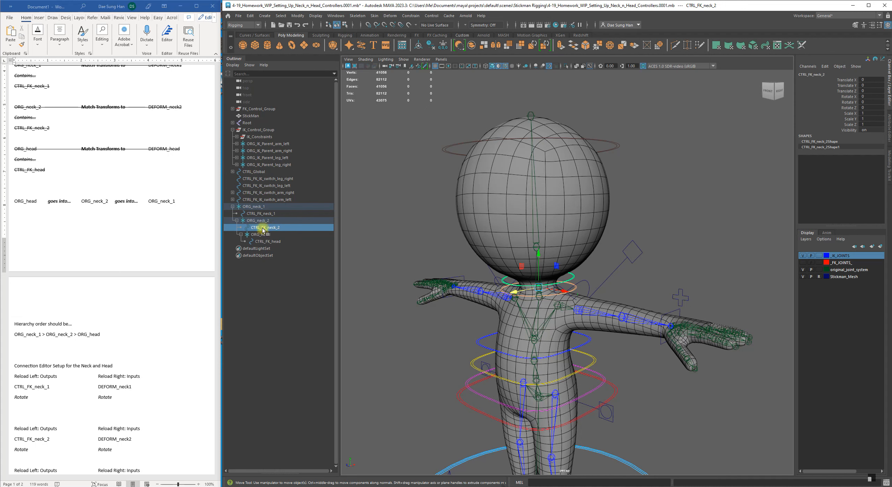
pyautogui.click(266, 214)
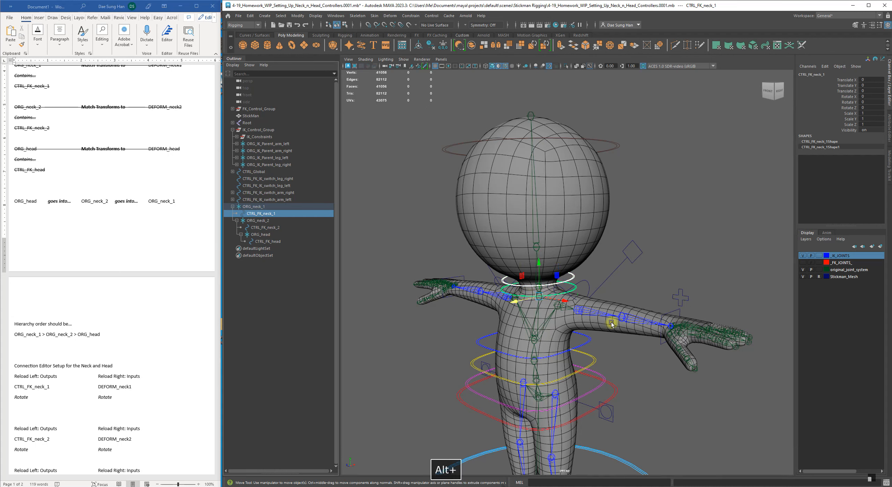
pyautogui.keyDown('alt'); pyautogui.moveTo(611, 324); pyautogui.dragTo(579, 279, button='right'); pyautogui.keyUp('alt')
pyautogui.click(659, 242)
pyautogui.keyDown('alt'); pyautogui.moveTo(554, 311); pyautogui.dragTo(576, 315); pyautogui.keyUp('alt')
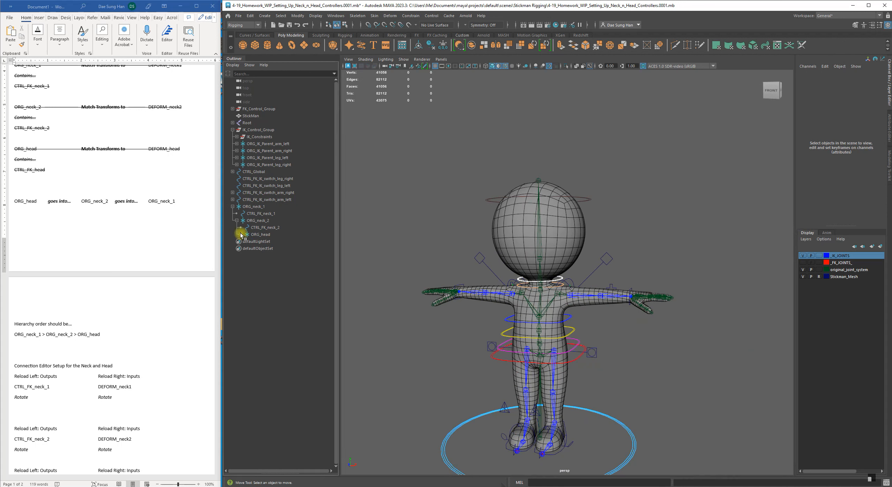
pyautogui.click(237, 220)
pyautogui.click(233, 207)
# Step: In the Word notes, strike through the line nesting ORG_head into ORG_neck_2 into ORG_neck_1
pyautogui.click(134, 202)
pyautogui.tripleClick(136, 204)
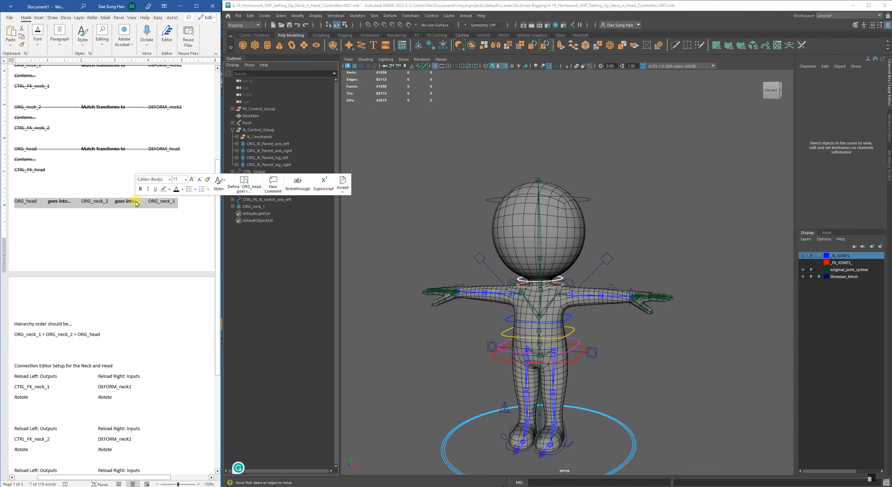
pyautogui.click(297, 183)
pyautogui.click(134, 244)
pyautogui.scroll(-4, 97, 293)
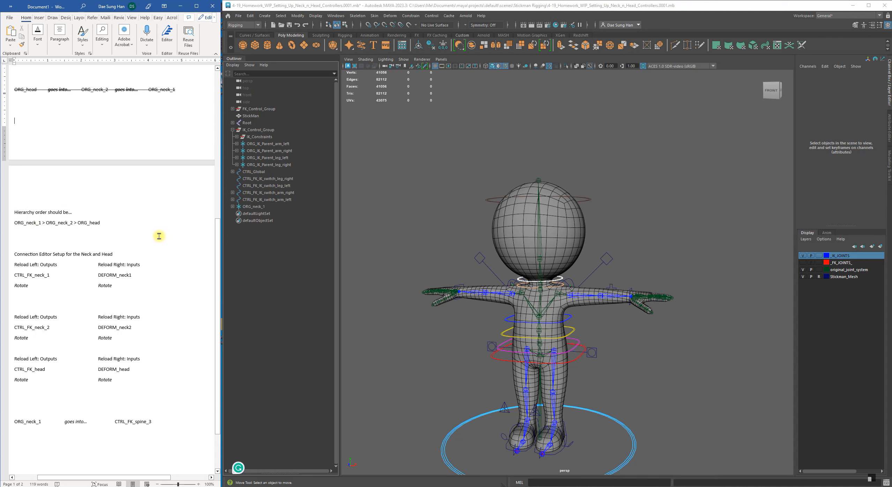
# Step: Review the nesting from ORG_neck_1 down to CTRL_FK_head in the Outliner against the hierarchy order notes, and collapse it again
pyautogui.click(239, 208)
pyautogui.click(233, 207)
pyautogui.click(265, 214)
pyautogui.click(237, 220)
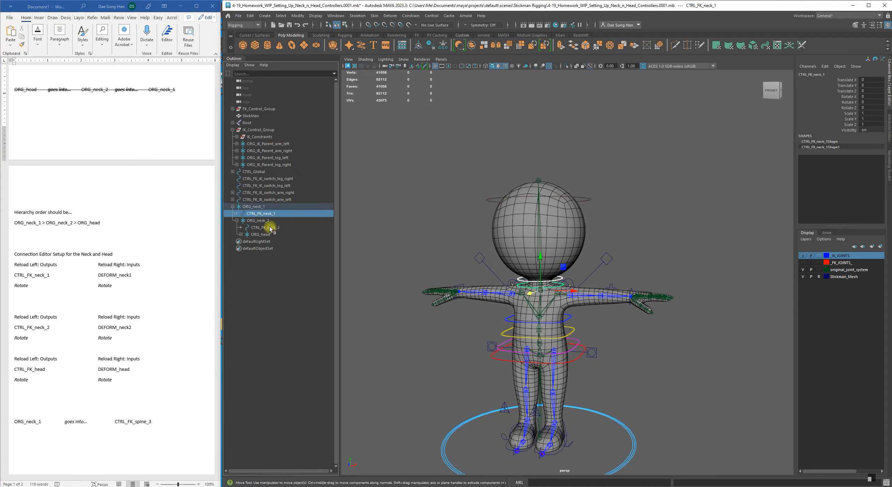
pyautogui.click(240, 234)
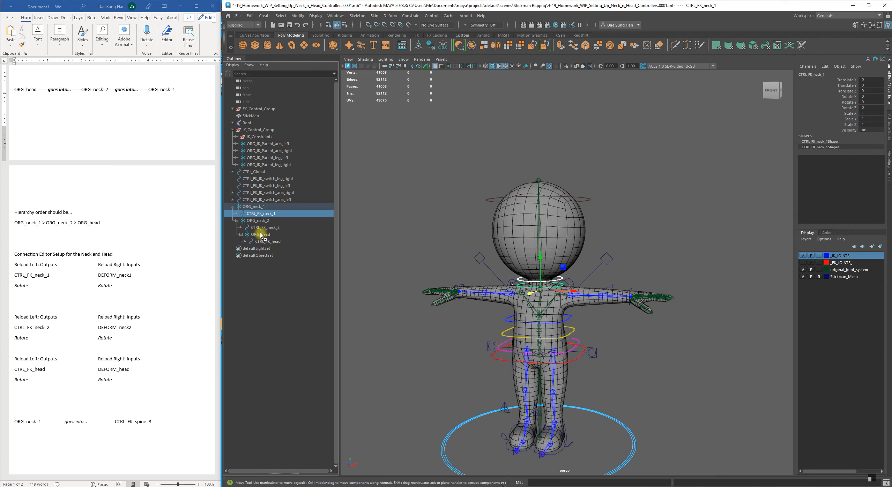
pyautogui.click(241, 234)
pyautogui.click(237, 220)
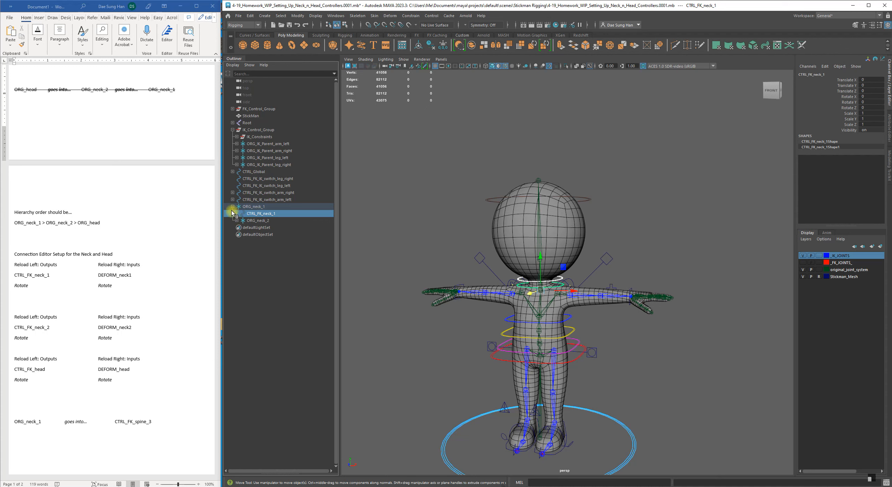
pyautogui.click(232, 207)
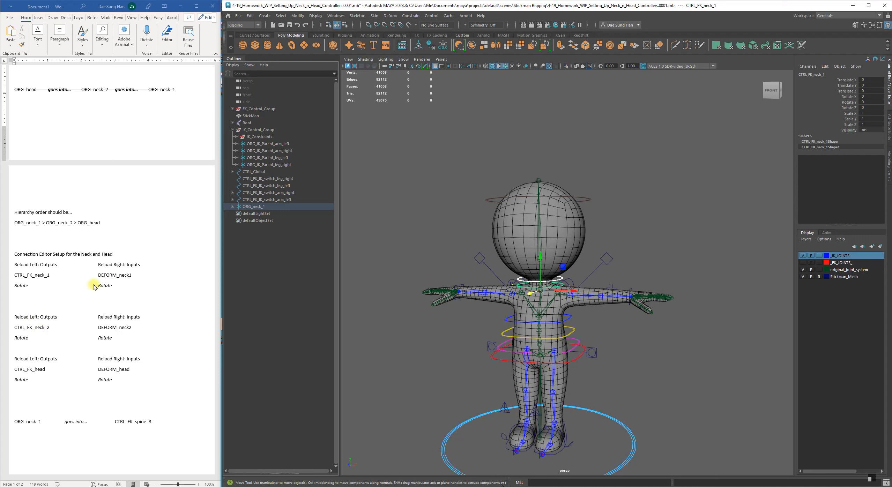
# Step: Open the Connection Editor with nothing selected and place it beside the character
pyautogui.click(455, 130)
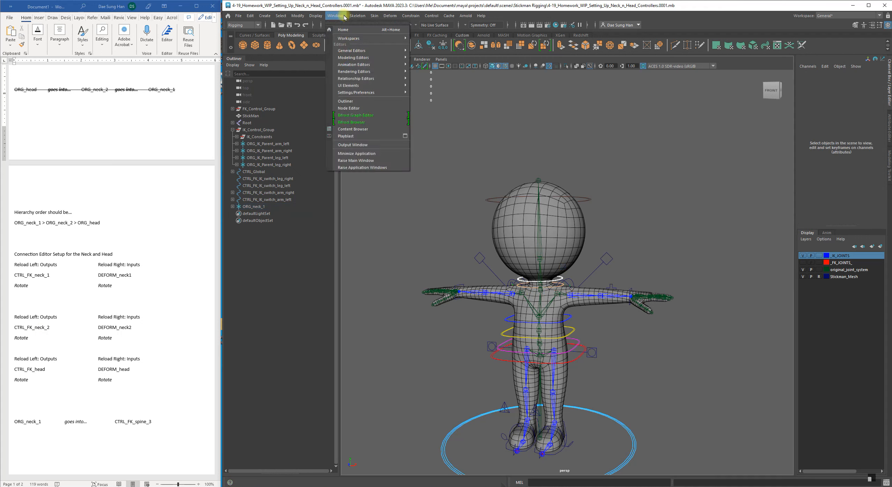
pyautogui.moveTo(362, 51)
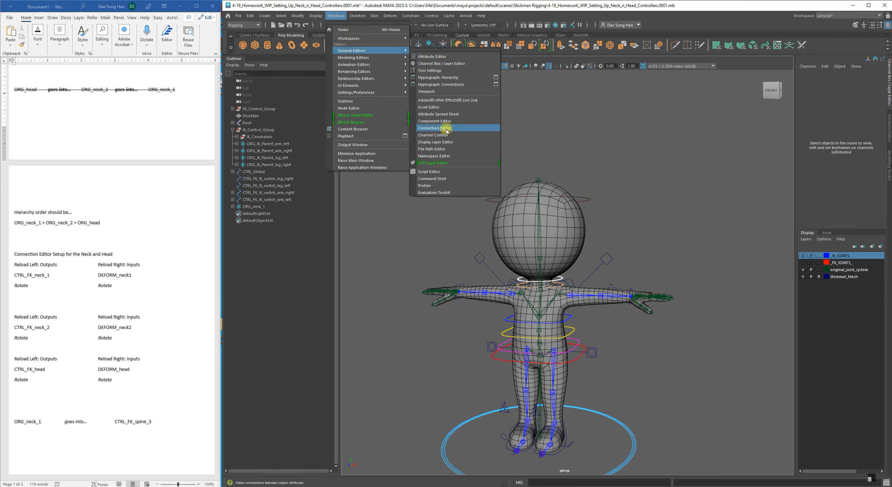
pyautogui.click(438, 128)
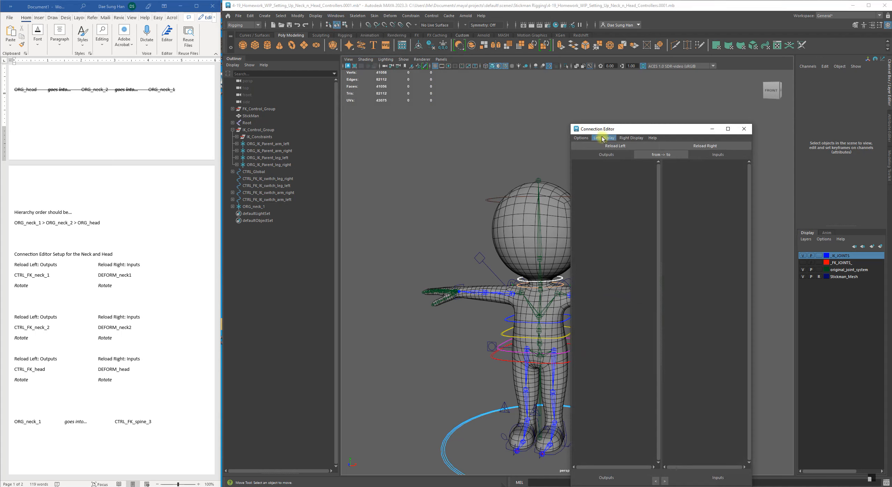
pyautogui.moveTo(621, 130); pyautogui.dragTo(376, 98)
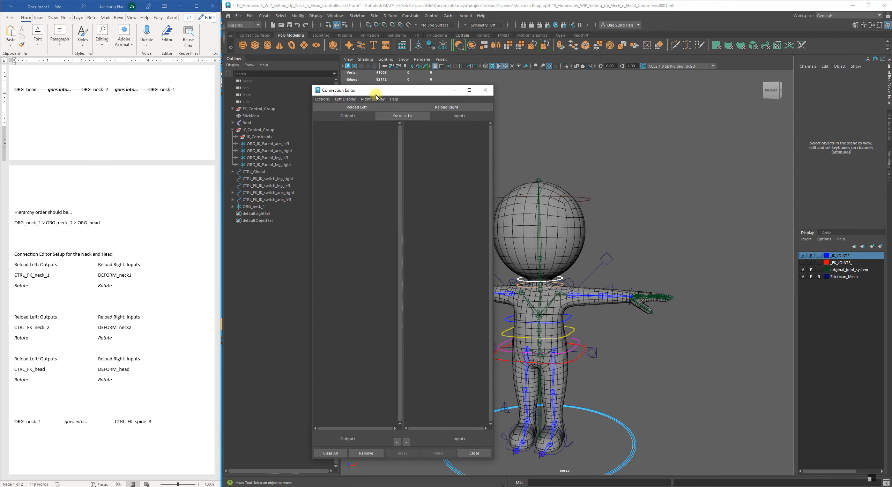
pyautogui.keyDown('alt'); pyautogui.moveTo(581, 171); pyautogui.dragTo(688, 147, button='middle'); pyautogui.keyUp('alt')
pyautogui.keyDown('alt'); pyautogui.moveTo(673, 151); pyautogui.dragTo(608, 164, button='right'); pyautogui.keyUp('alt')
pyautogui.keyDown('alt'); pyautogui.moveTo(608, 164); pyautogui.dragTo(579, 172); pyautogui.keyUp('alt')
pyautogui.keyDown('alt'); pyautogui.moveTo(636, 193); pyautogui.dragTo(606, 172, button='middle'); pyautogui.keyUp('alt')
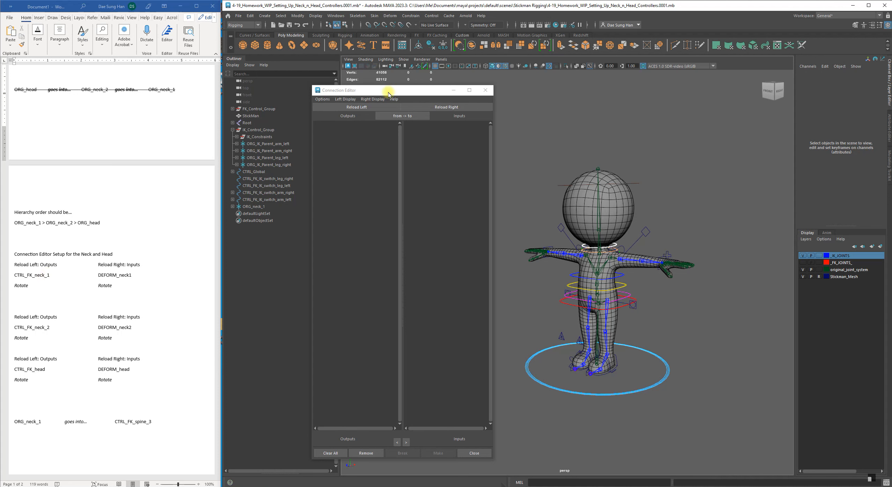
pyautogui.moveTo(388, 89); pyautogui.dragTo(424, 83)
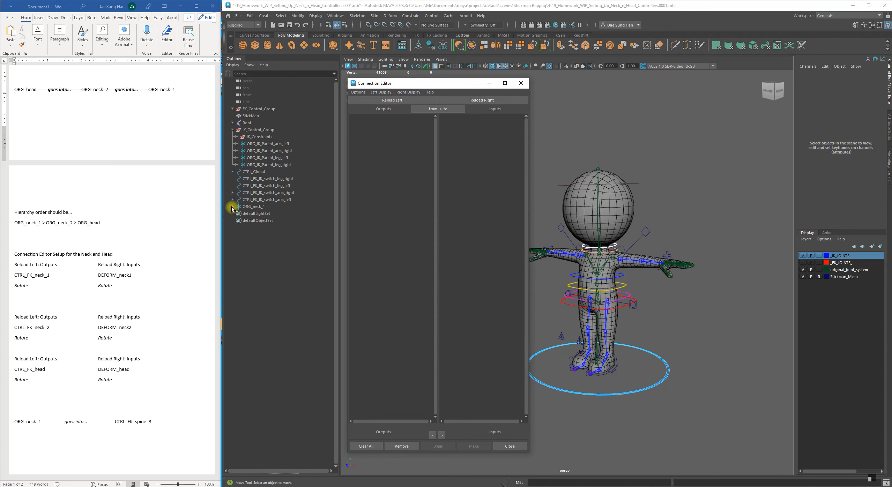
# Step: Load the lower neck controller CTRL_FK_neck_1 as the output object in the Connection Editor
pyautogui.keyDown('alt'); pyautogui.moveTo(487, 238); pyautogui.dragTo(676, 258, button='right'); pyautogui.keyUp('alt')
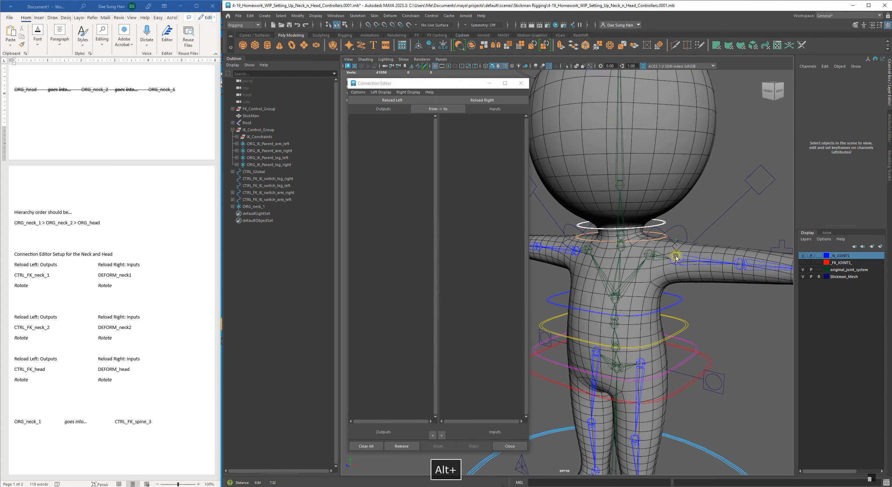
pyautogui.click(641, 240)
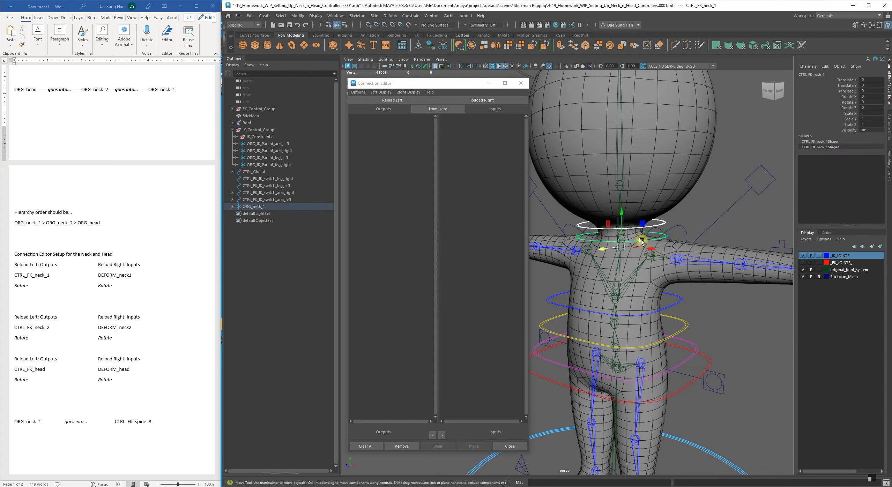
pyautogui.press('f')
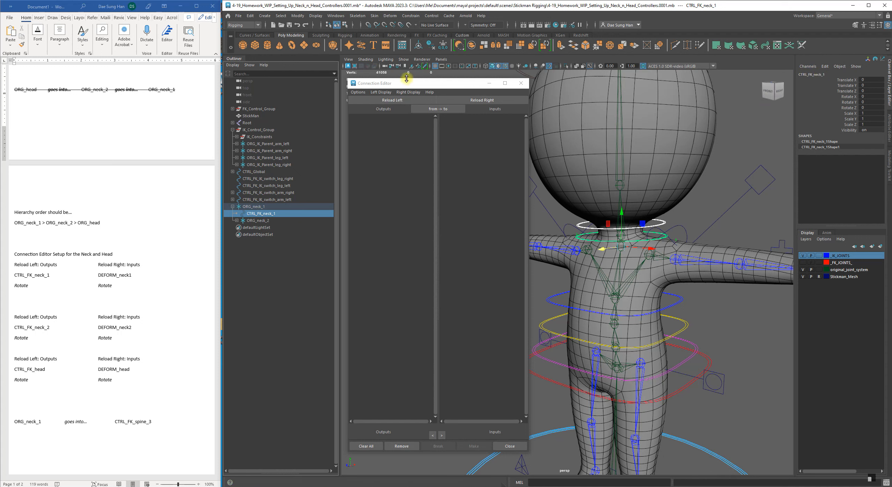
pyautogui.click(392, 101)
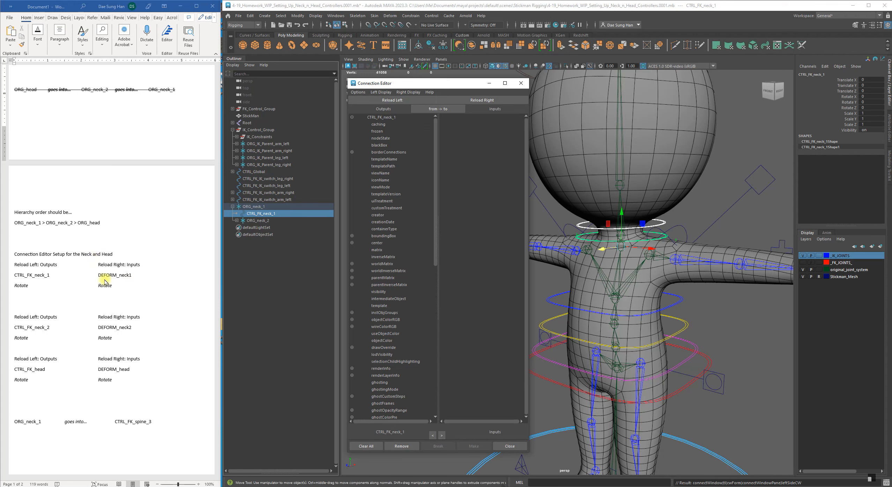
# Step: Select the DEFORM_neck1 joint at the neck base and load it as the input object in the Connection Editor
pyautogui.click(732, 340)
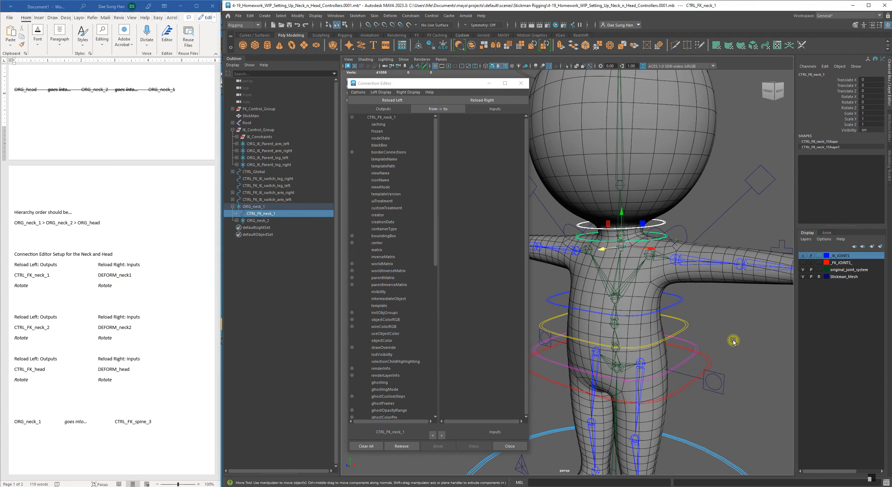
pyautogui.keyDown('alt'); pyautogui.moveTo(652, 254); pyautogui.dragTo(647, 237); pyautogui.keyUp('alt')
pyautogui.keyDown('alt'); pyautogui.moveTo(647, 237); pyautogui.dragTo(645, 253, button='middle'); pyautogui.keyUp('alt')
pyautogui.moveTo(464, 85); pyautogui.dragTo(351, 315)
pyautogui.keyDown('alt'); pyautogui.moveTo(593, 341); pyautogui.dragTo(711, 348, button='right'); pyautogui.keyUp('alt')
pyautogui.keyDown('alt'); pyautogui.moveTo(697, 295); pyautogui.dragTo(544, 280, button='middle'); pyautogui.keyUp('alt')
pyautogui.keyDown('alt'); pyautogui.moveTo(544, 281); pyautogui.dragTo(623, 295, button='right'); pyautogui.keyUp('alt')
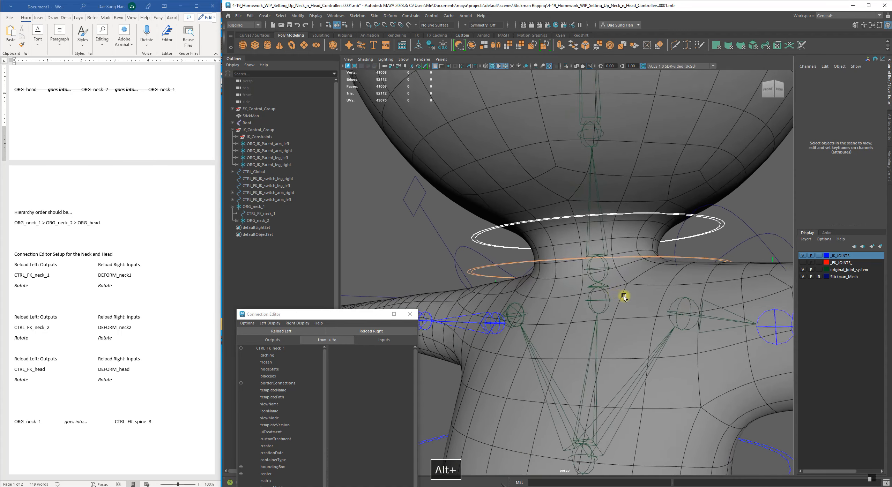
pyautogui.keyDown('alt'); pyautogui.moveTo(623, 295); pyautogui.dragTo(630, 295); pyautogui.keyUp('alt')
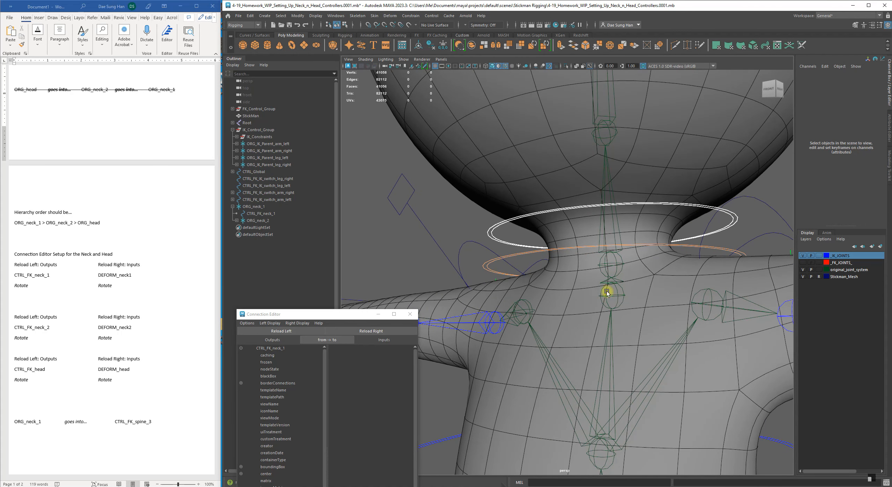
pyautogui.click(625, 295)
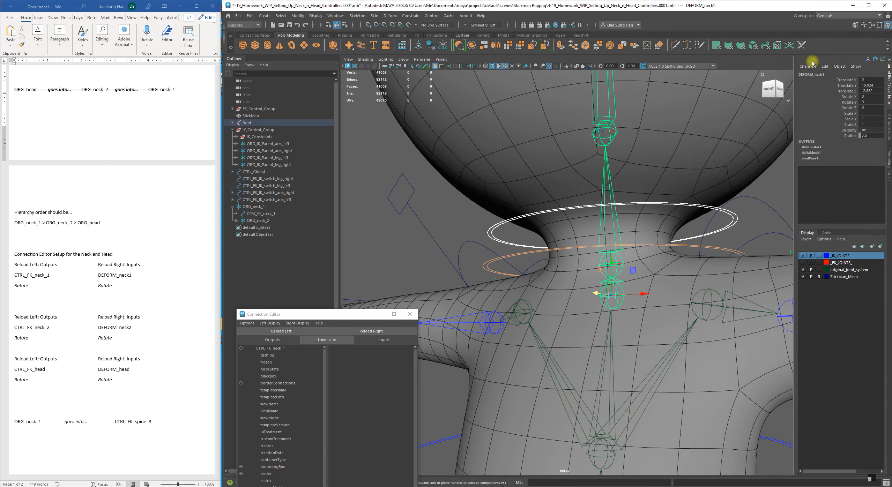
pyautogui.moveTo(327, 314); pyautogui.dragTo(390, 70)
pyautogui.click(436, 89)
# Step: Connect the rotate output of CTRL_FK_neck_1 to the rotate input of DEFORM_neck1
pyautogui.scroll(-13, 352, 251)
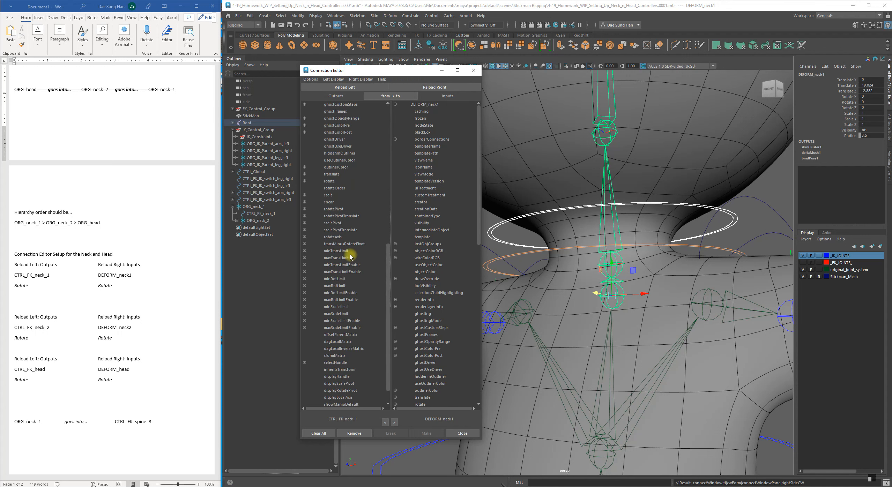
pyautogui.click(332, 182)
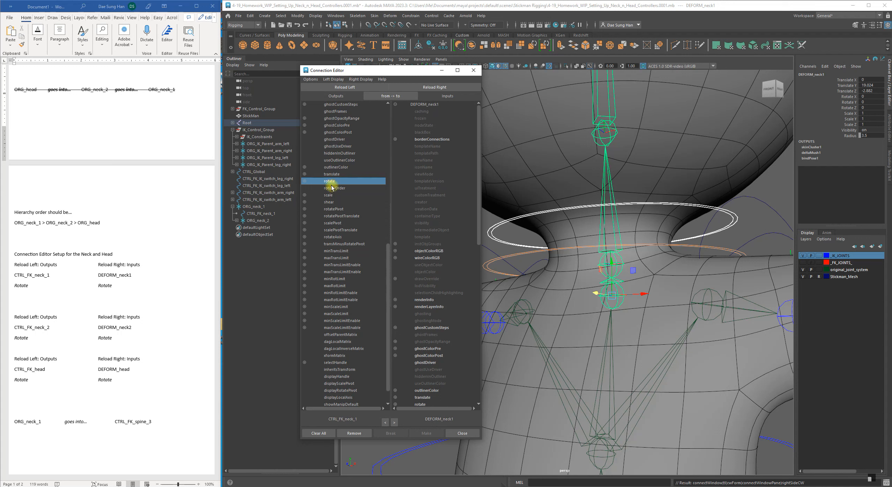
pyautogui.scroll(-13, 423, 211)
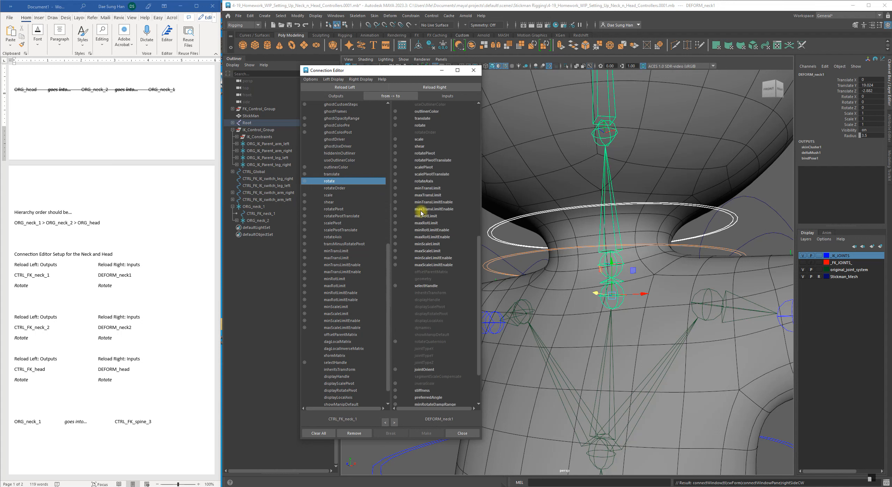
pyautogui.click(420, 125)
pyautogui.scroll(3, 446, 196)
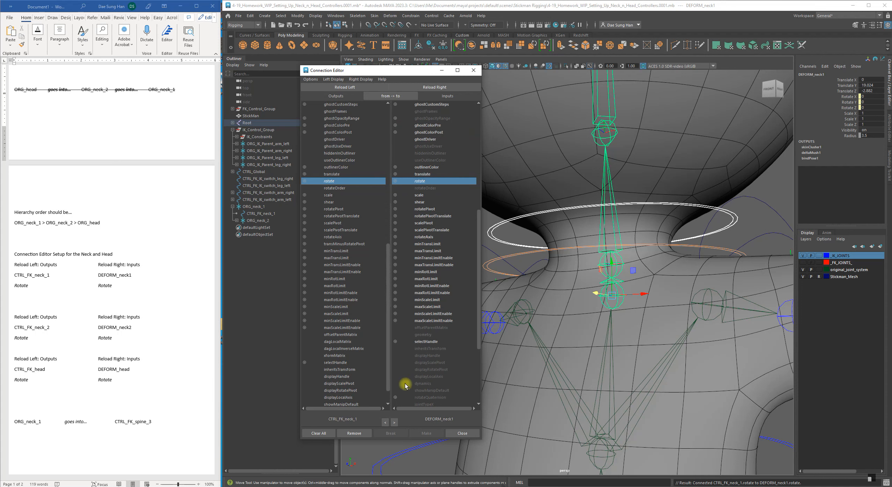
# Step: Move the Connection Editor off the neck and strike through the CTRL_FK_neck_1 to DEFORM_neck1 block in the Word notes
pyautogui.moveTo(372, 72); pyautogui.dragTo(325, 302)
pyautogui.moveTo(116, 288); pyautogui.dragTo(19, 261)
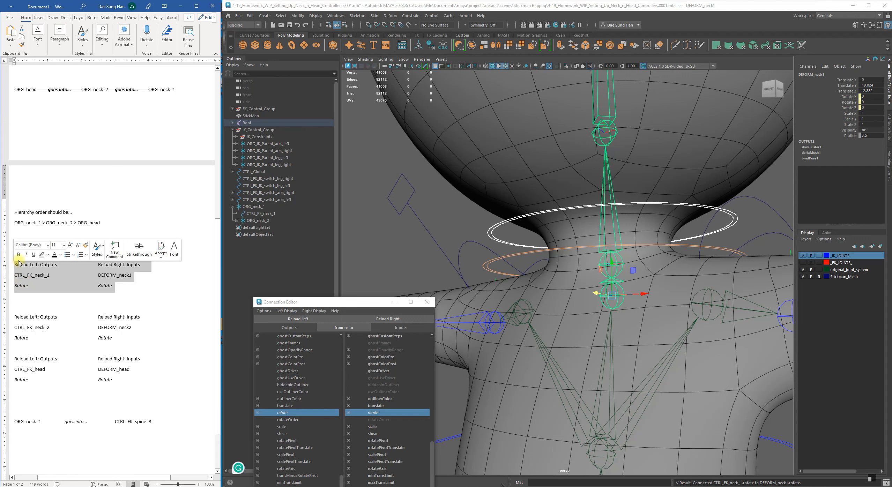
pyautogui.click(139, 246)
pyautogui.click(105, 298)
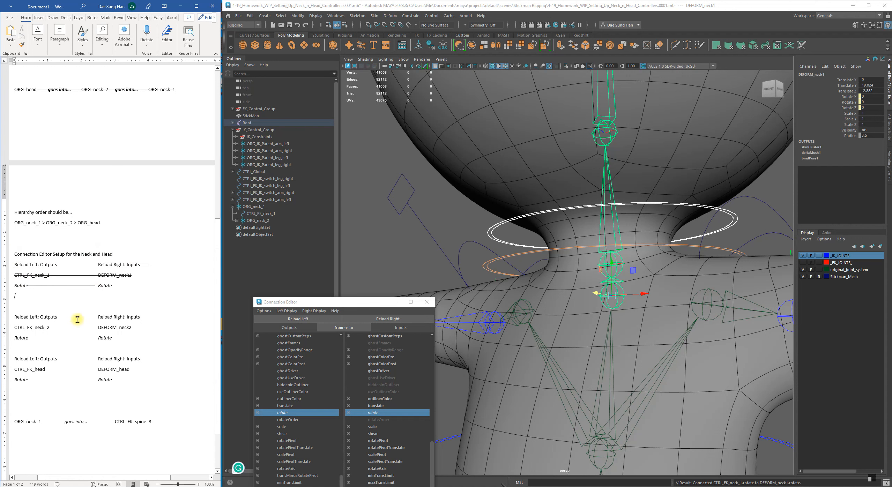
# Step: Strike through the hierarchy order heading and its ORG_neck_1 > ORG_neck_2 > ORG_head line in the Word notes
pyautogui.scroll(-3, 77, 319)
pyautogui.moveTo(107, 162); pyautogui.dragTo(14, 146)
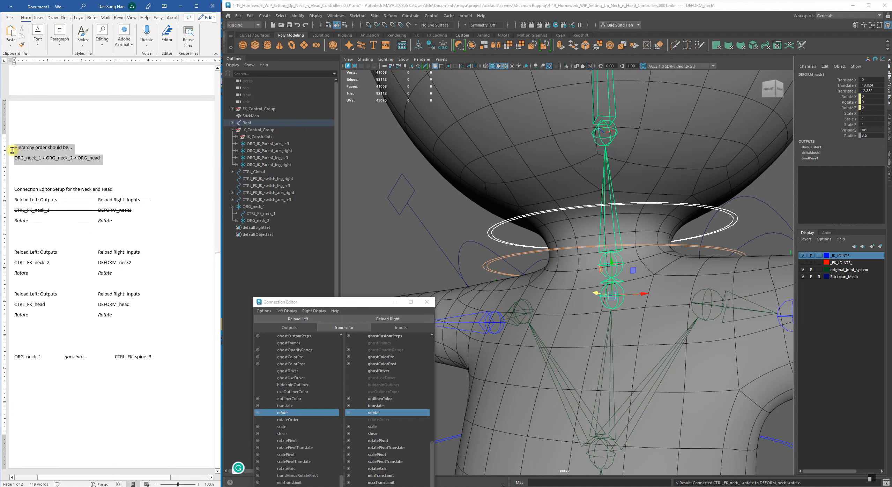
pyautogui.click(158, 140)
pyautogui.click(115, 271)
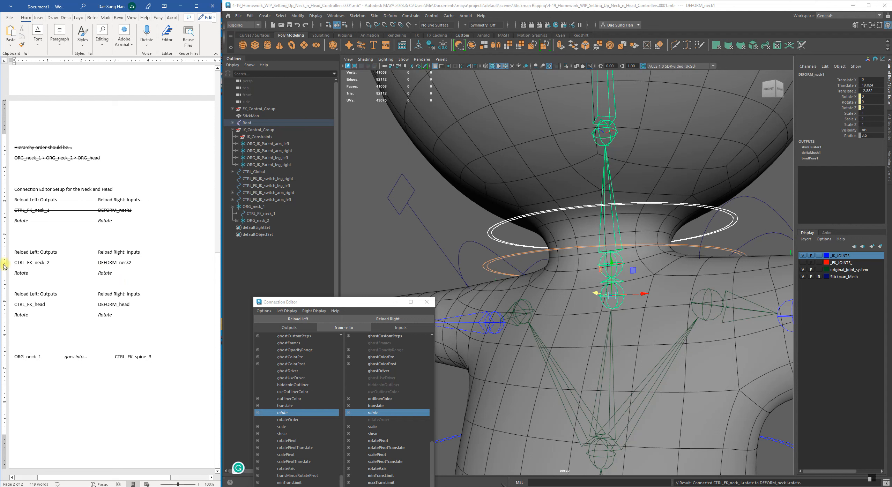
# Step: Select the CTRL_FK_neck_2 controller ring around the upper neck and load it as the output object in the Connection Editor
pyautogui.click(755, 211)
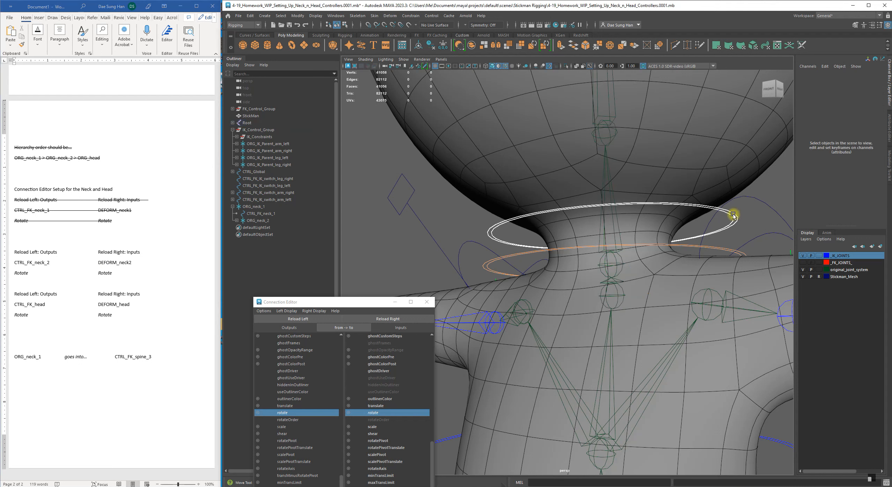
pyautogui.click(729, 212)
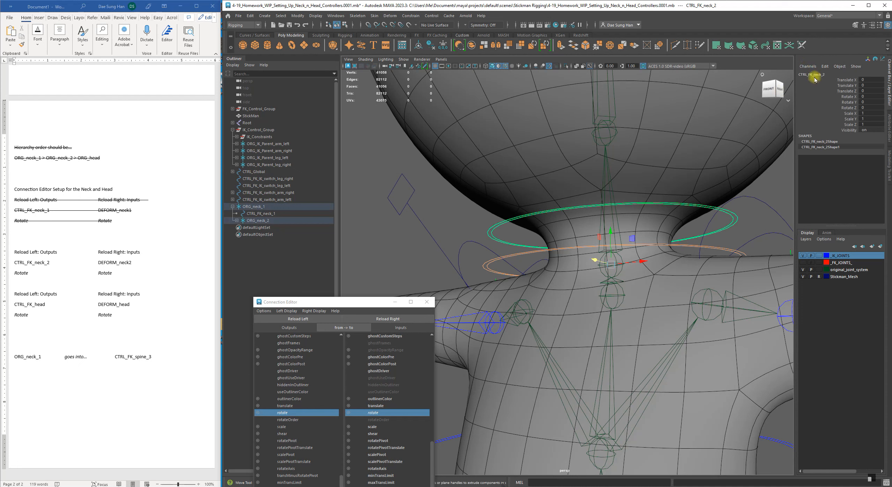
pyautogui.moveTo(351, 302); pyautogui.dragTo(395, 119)
pyautogui.click(341, 137)
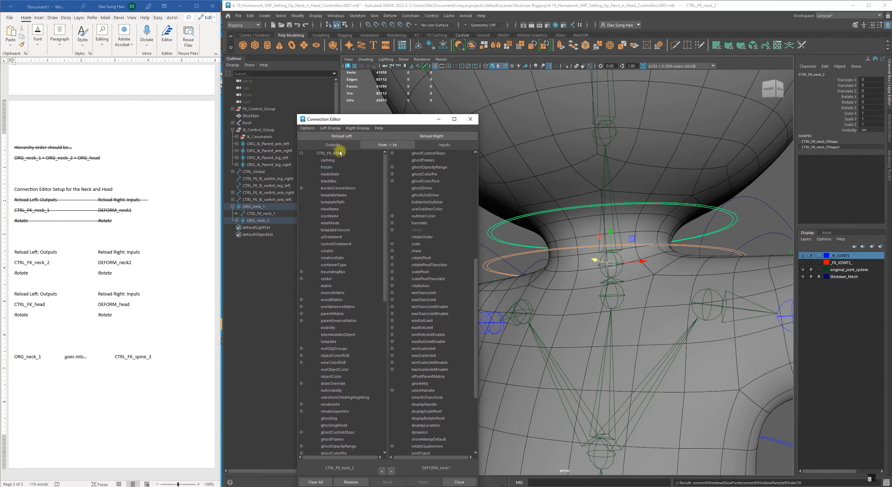
pyautogui.moveTo(382, 121); pyautogui.dragTo(313, 276)
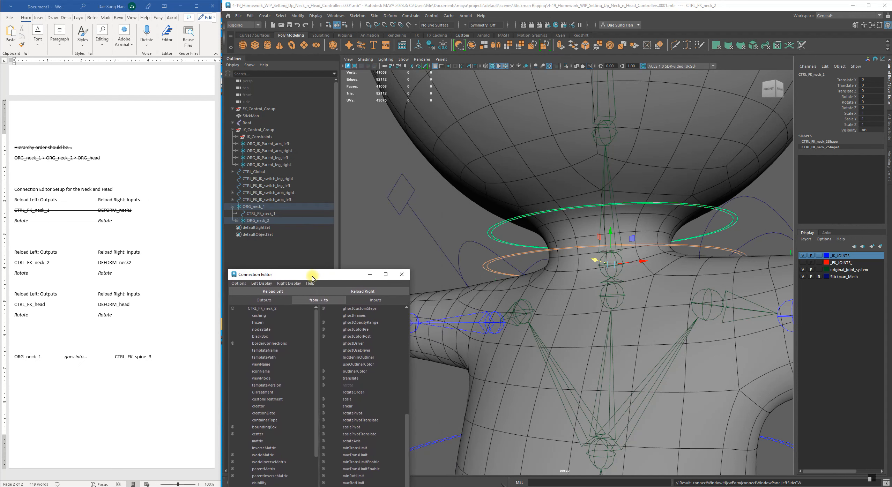
pyautogui.scroll(15, 381, 309)
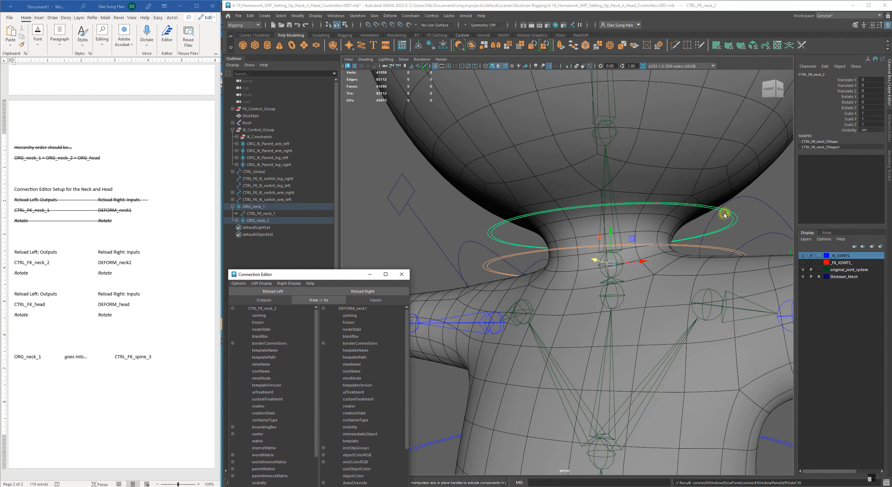
# Step: Select the DEFORM_neck2 joint in the neck and load it as the input object in the Connection Editor
pyautogui.click(751, 211)
pyautogui.keyDown('alt'); pyautogui.moveTo(657, 207); pyautogui.dragTo(590, 223); pyautogui.keyUp('alt')
pyautogui.keyDown('alt'); pyautogui.moveTo(590, 223); pyautogui.dragTo(629, 241, button='right'); pyautogui.keyUp('alt')
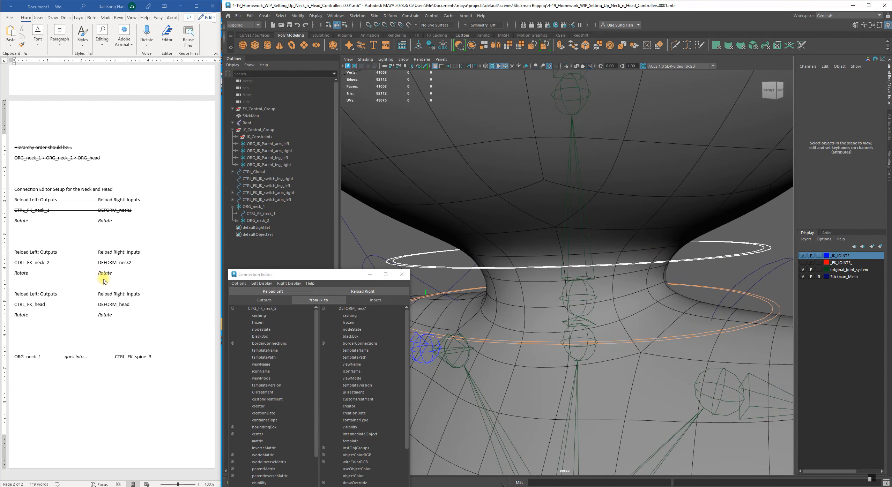
pyautogui.keyDown('alt'); pyautogui.moveTo(608, 283); pyautogui.dragTo(594, 146); pyautogui.keyUp('alt')
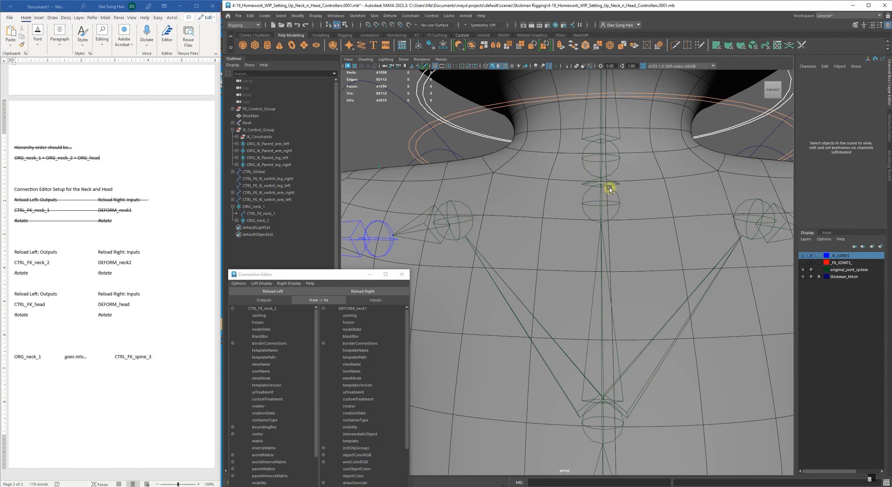
pyautogui.click(599, 160)
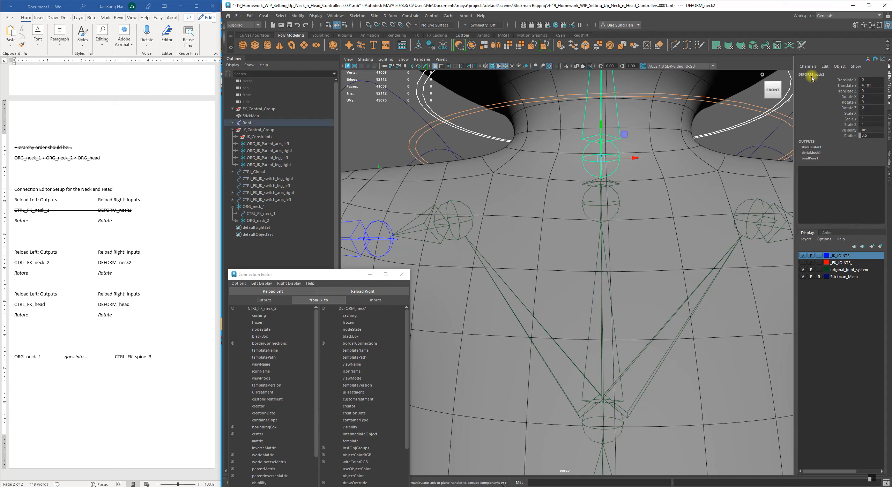
pyautogui.moveTo(345, 279); pyautogui.dragTo(372, 81)
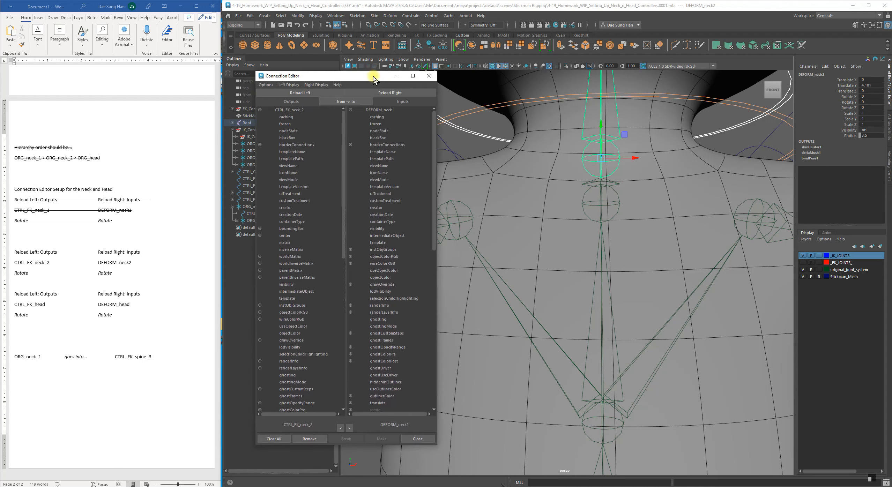
pyautogui.click(384, 93)
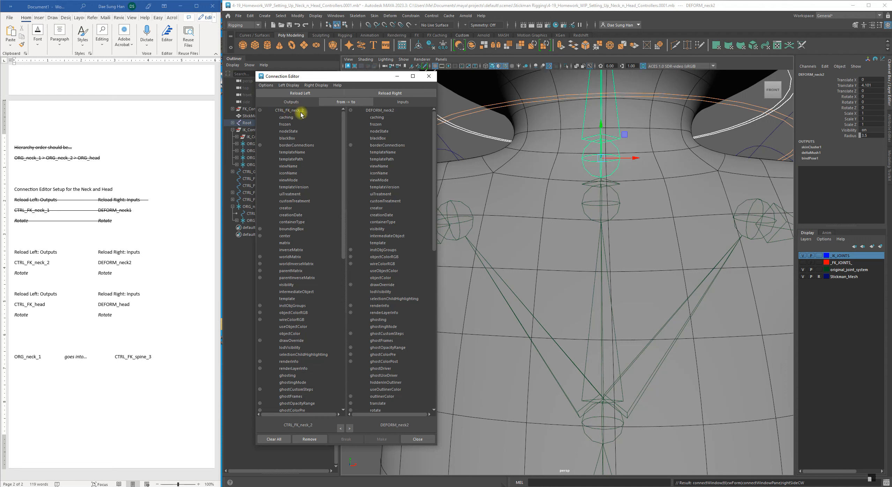
# Step: Connect the rotate output of CTRL_FK_neck_2 to the rotate input of DEFORM_neck2
pyautogui.scroll(-10, 315, 235)
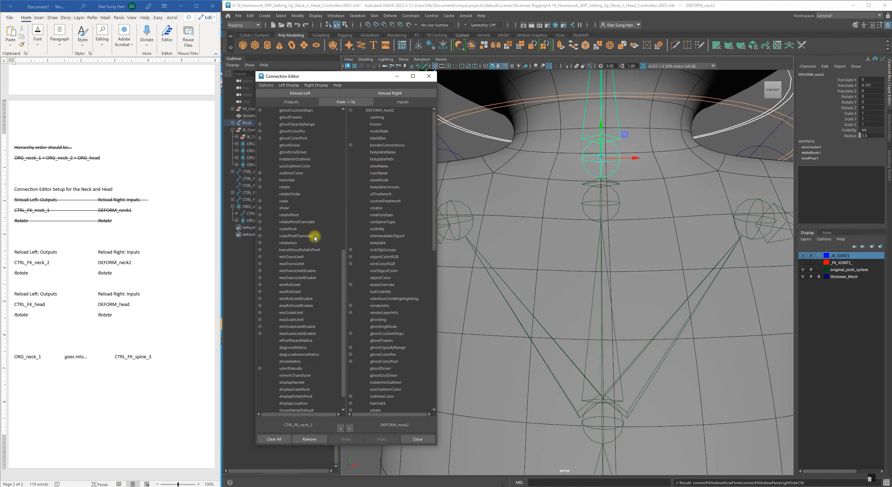
pyautogui.click(288, 187)
pyautogui.scroll(-13, 396, 207)
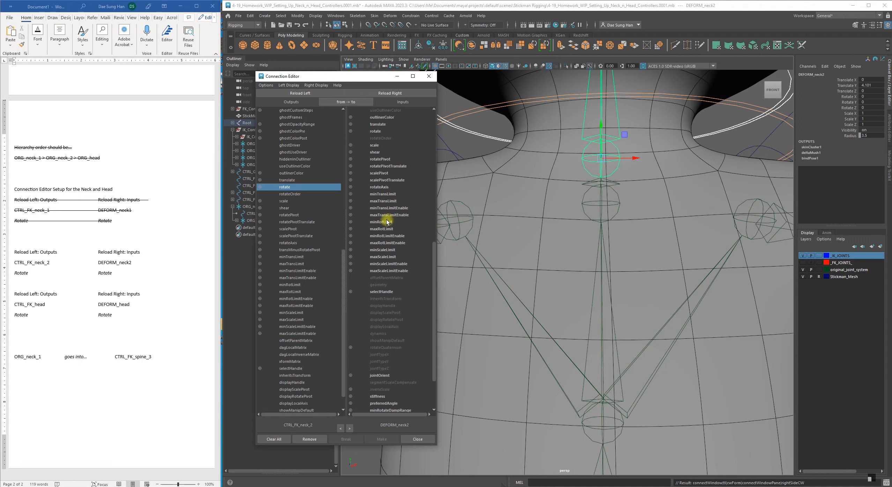
pyautogui.click(375, 132)
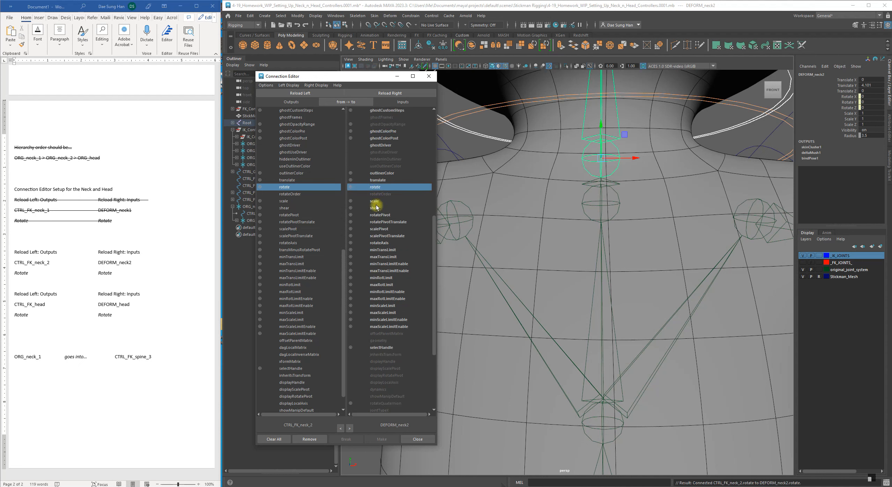
# Step: Move the Connection Editor down out of the way and strike through the CTRL_FK_neck_2 to DEFORM_neck2 block in the Word notes
pyautogui.moveTo(354, 76); pyautogui.dragTo(331, 290)
pyautogui.click(125, 271)
pyautogui.moveTo(87, 271); pyautogui.dragTo(14, 251)
pyautogui.click(120, 236)
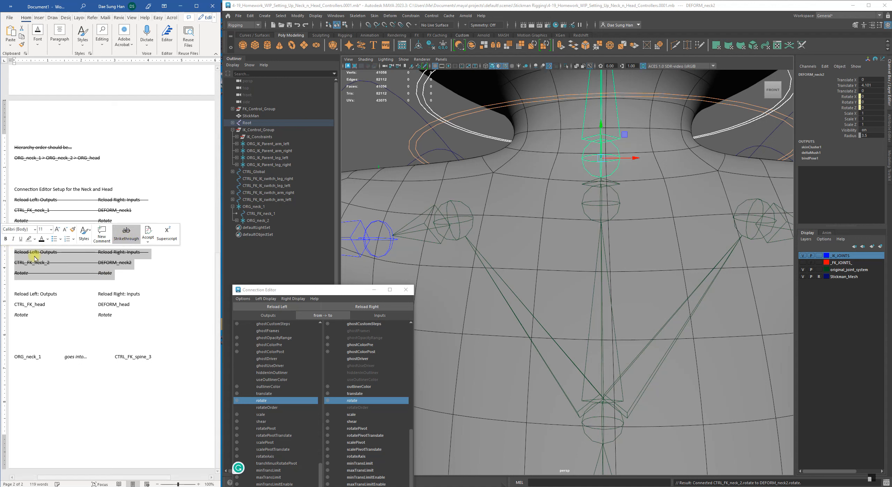
pyautogui.click(148, 294)
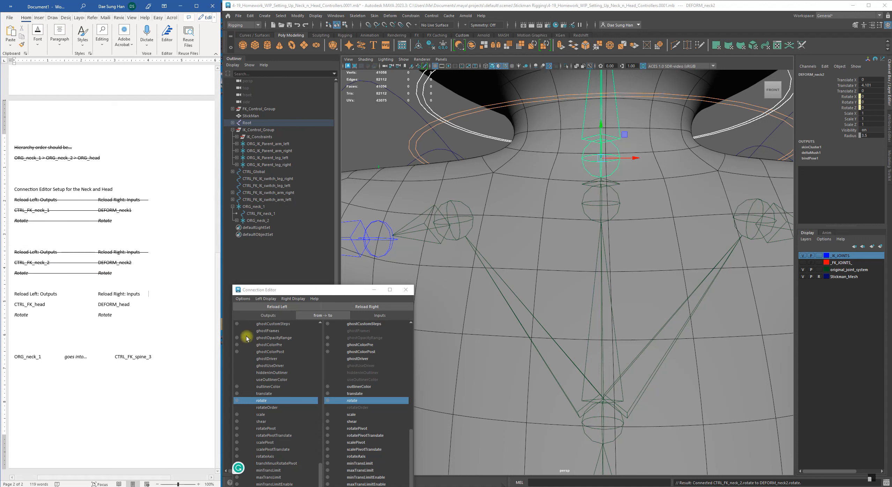
# Step: In Maya, select the CTRL_FK_head controller ring around the head and load it as the output object in the Connection Editor
pyautogui.keyDown('alt'); pyautogui.moveTo(530, 277); pyautogui.dragTo(545, 175, button='right'); pyautogui.keyUp('alt')
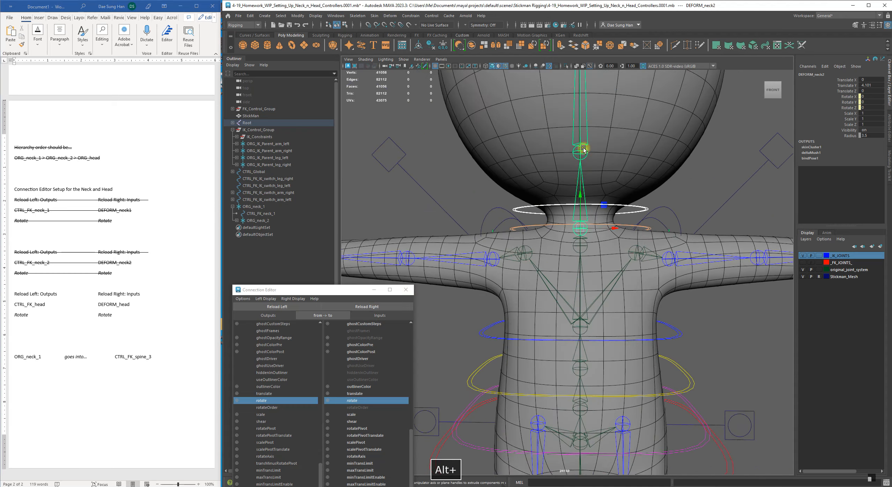
pyautogui.keyDown('alt'); pyautogui.moveTo(649, 120); pyautogui.dragTo(605, 273, button='middle'); pyautogui.keyUp('alt')
pyautogui.keyDown('alt'); pyautogui.moveTo(605, 273); pyautogui.dragTo(650, 216, button='right'); pyautogui.keyUp('alt')
pyautogui.click(745, 172)
pyautogui.moveTo(636, 160); pyautogui.dragTo(497, 158)
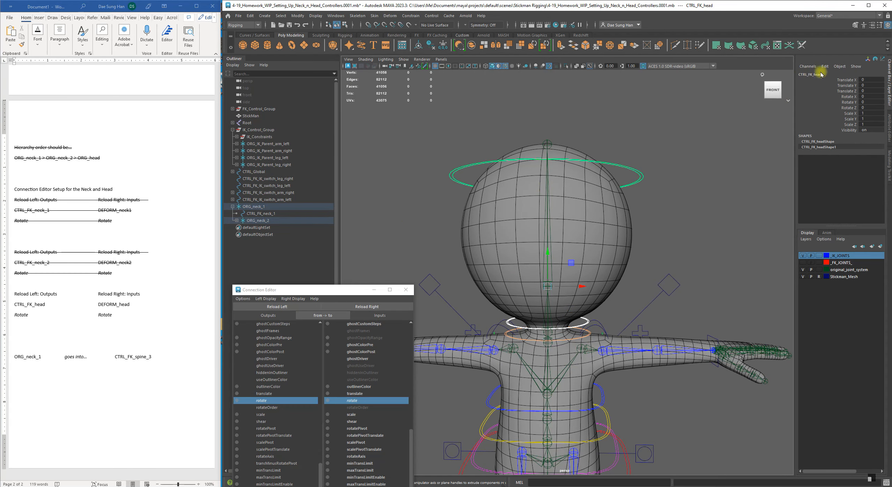
pyautogui.moveTo(284, 290); pyautogui.dragTo(262, 151)
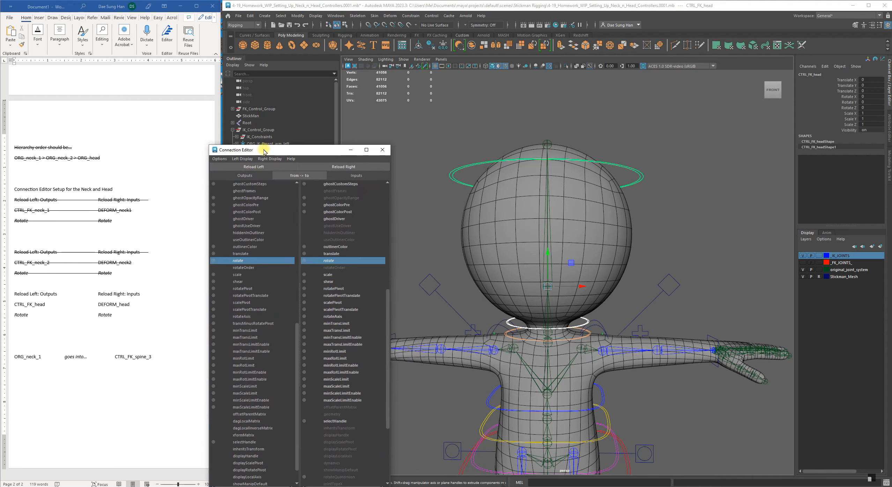
pyautogui.click(254, 167)
pyautogui.scroll(10, 265, 278)
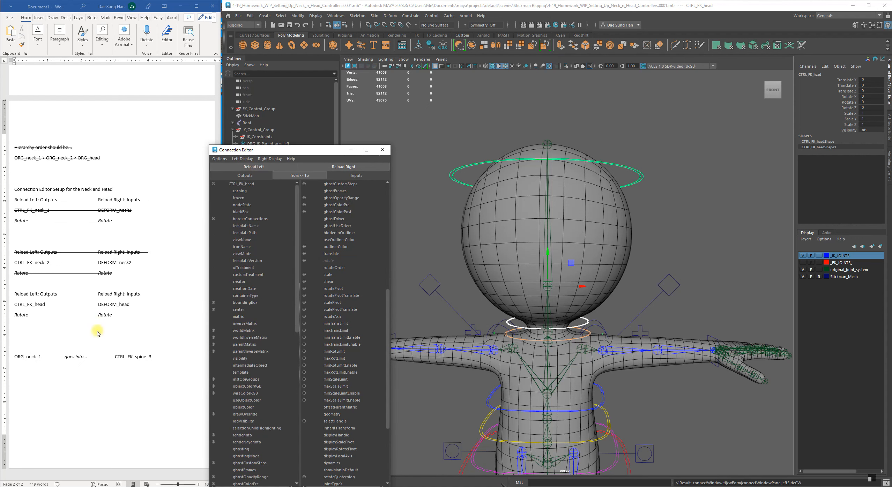
# Step: Select the DEFORM_head joint at the base of the head and load it as the Connection Editor's input object
pyautogui.keyDown('alt'); pyautogui.moveTo(611, 249); pyautogui.dragTo(699, 283, button='right'); pyautogui.keyUp('alt')
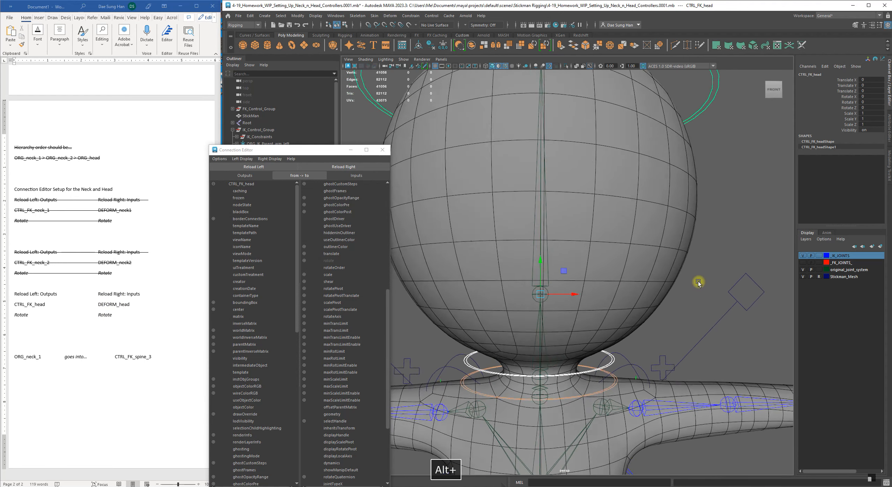
pyautogui.keyDown('alt'); pyautogui.moveTo(699, 283); pyautogui.dragTo(702, 280); pyautogui.keyUp('alt')
pyautogui.click(731, 241)
pyautogui.click(549, 287)
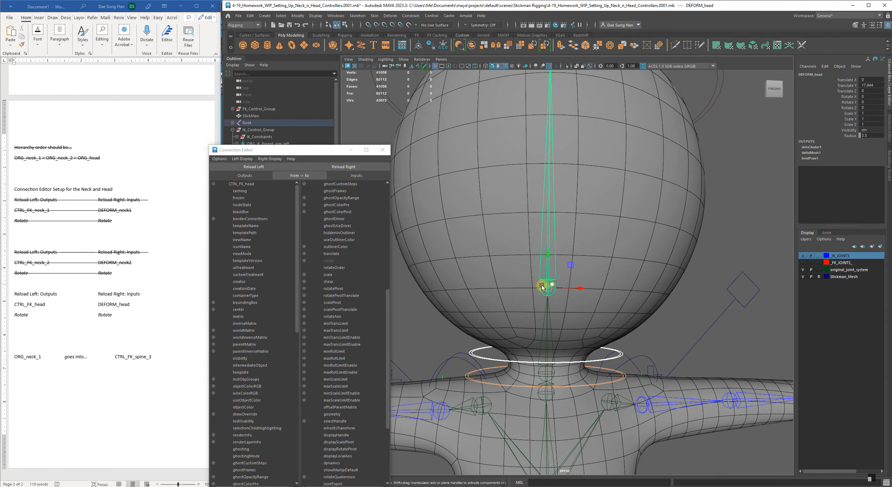
pyautogui.click(319, 166)
pyautogui.click(340, 168)
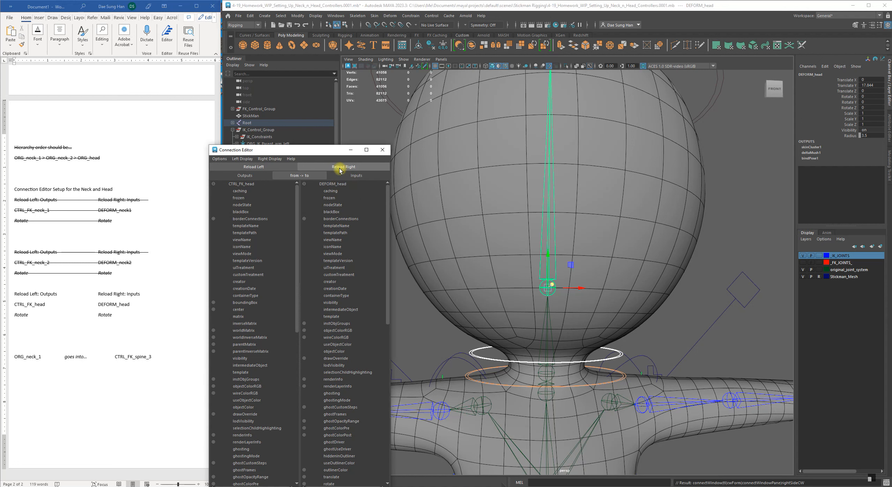
# Step: Connect the rotate output of CTRL_FK_head to the rotate input of DEFORM_head
pyautogui.moveTo(319, 150); pyautogui.dragTo(341, 85)
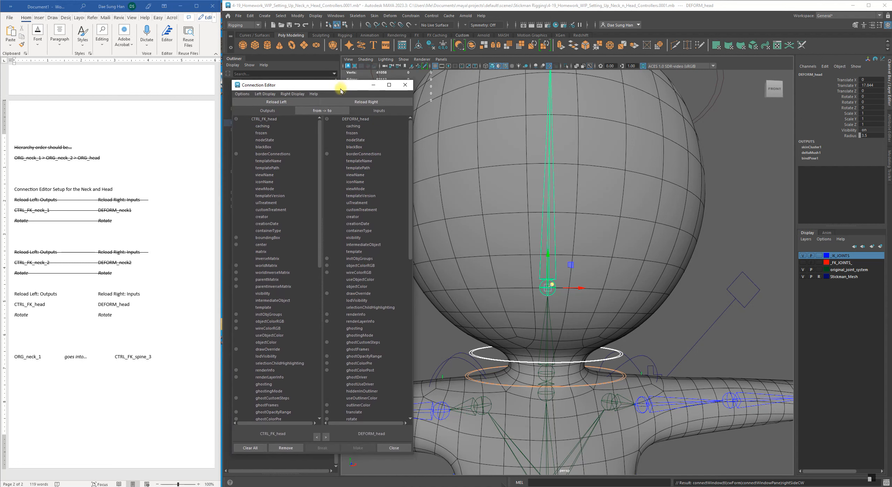
pyautogui.scroll(-8, 262, 231)
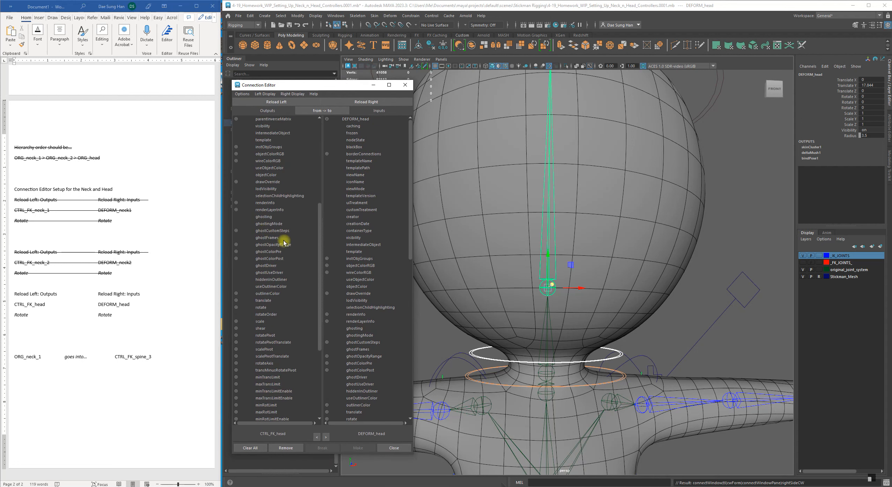
pyautogui.click(250, 307)
pyautogui.scroll(-13, 361, 251)
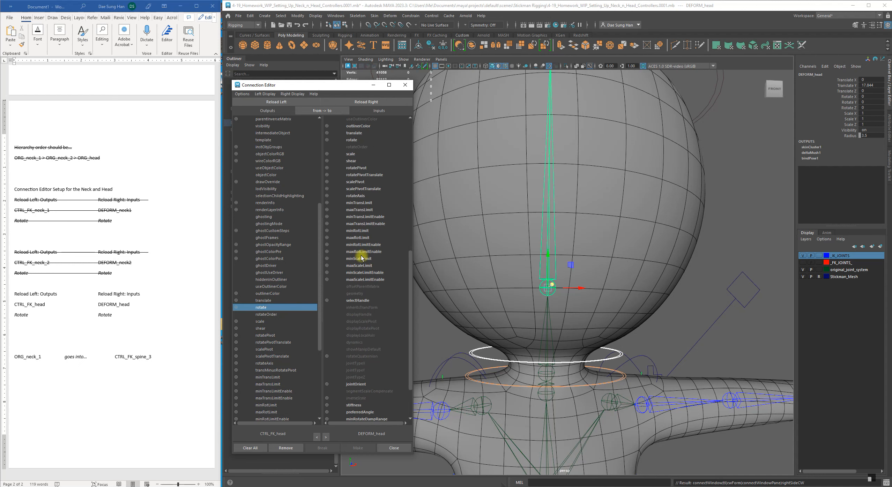
pyautogui.click(355, 140)
pyautogui.scroll(8, 354, 210)
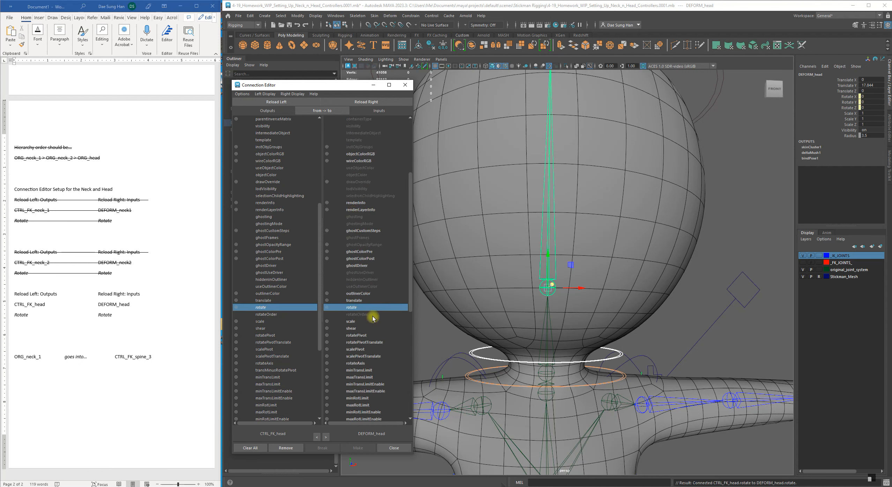
# Step: Strike through the CTRL_FK_head to DEFORM_head block in the Word notes and insert a blank line above it
pyautogui.moveTo(106, 326); pyautogui.dragTo(14, 293)
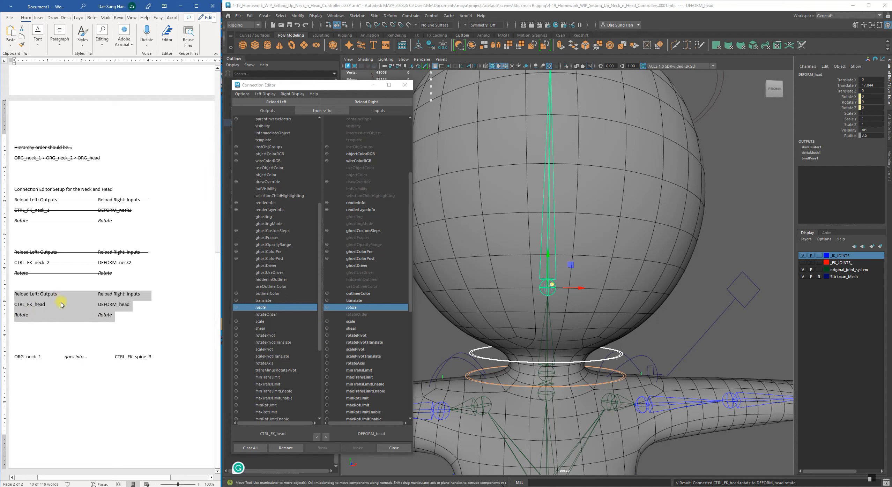
pyautogui.rightClick(69, 309)
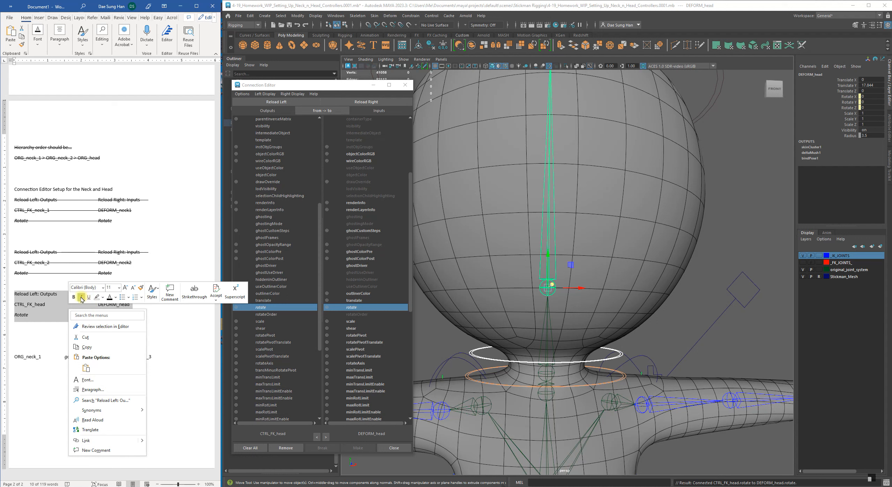
pyautogui.click(194, 292)
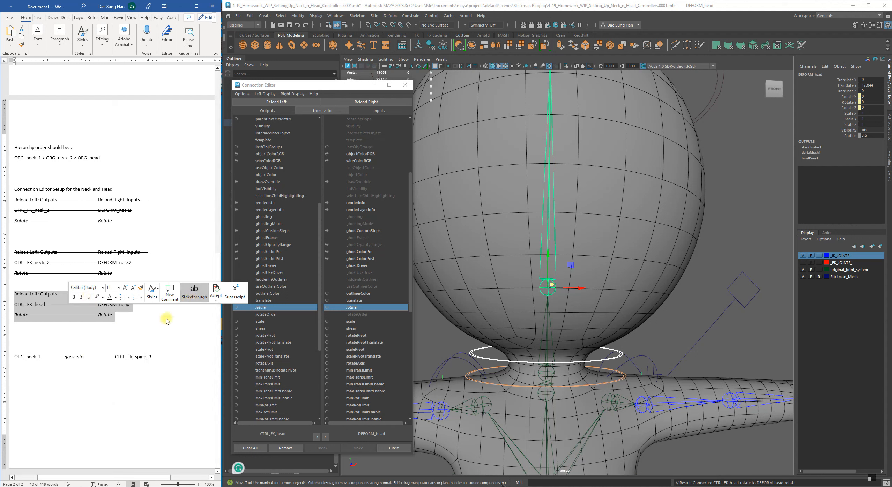
pyautogui.click(165, 316)
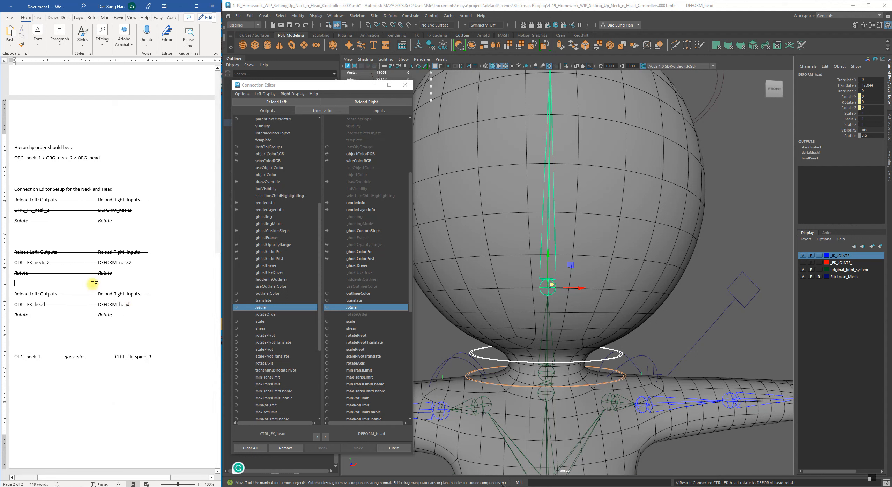
pyautogui.click(122, 280)
pyautogui.press('Return')
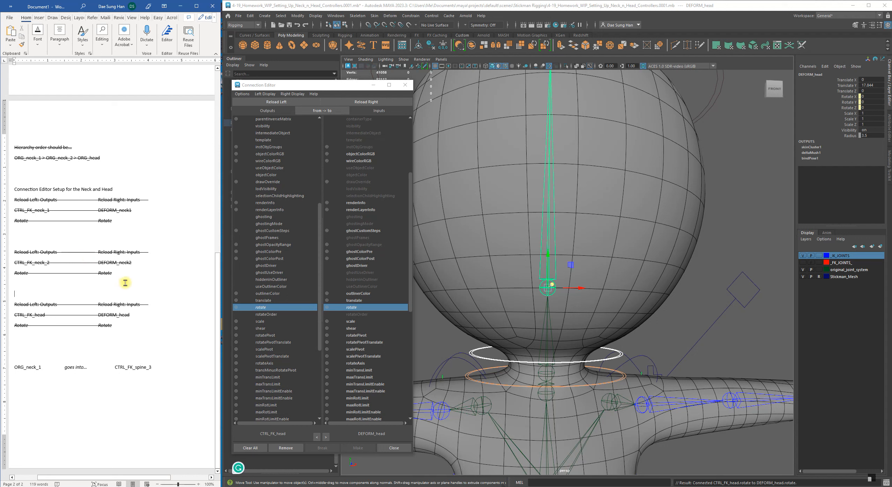
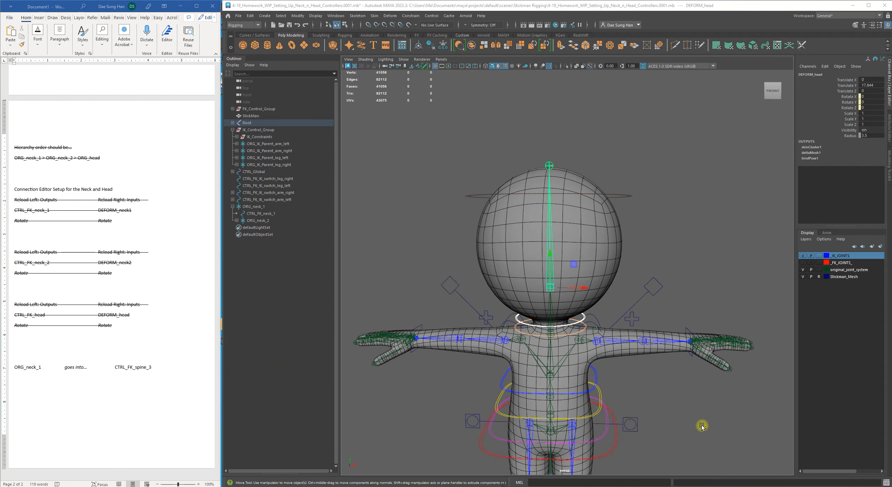
# Step: Test the CTRL_FK_neck_1 ring around the neck by rotating it to about -32 degrees in X, and undo the rotation
pyautogui.keyDown('alt'); pyautogui.moveTo(587, 361); pyautogui.dragTo(529, 352); pyautogui.keyUp('alt')
pyautogui.keyDown('alt'); pyautogui.moveTo(529, 351); pyautogui.dragTo(680, 372, button='right'); pyautogui.keyUp('alt')
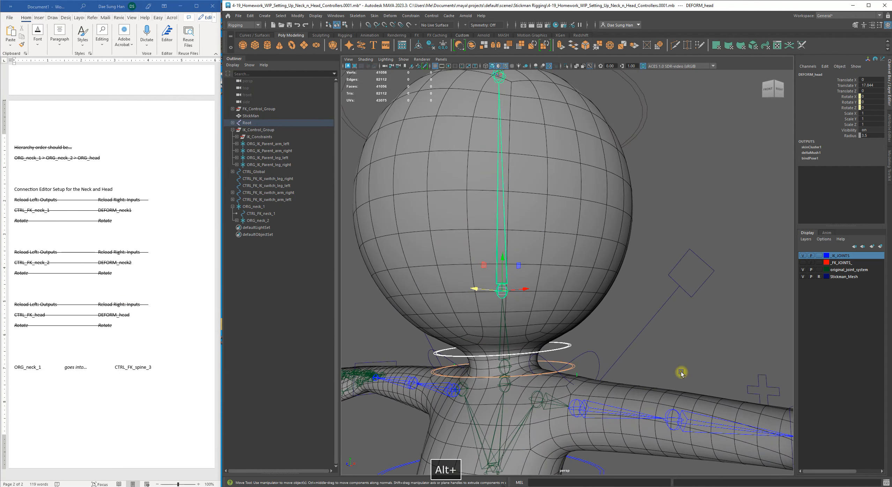
pyautogui.click(664, 226)
pyautogui.keyDown('alt'); pyautogui.moveTo(561, 329); pyautogui.dragTo(580, 286); pyautogui.keyUp('alt')
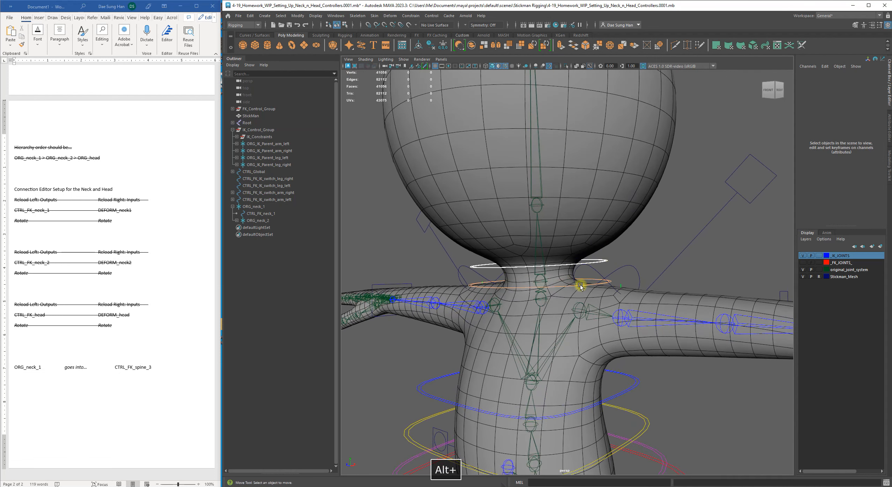
pyautogui.click(579, 286)
pyautogui.keyDown('alt'); pyautogui.moveTo(579, 286); pyautogui.dragTo(484, 262, button='right'); pyautogui.keyUp('alt')
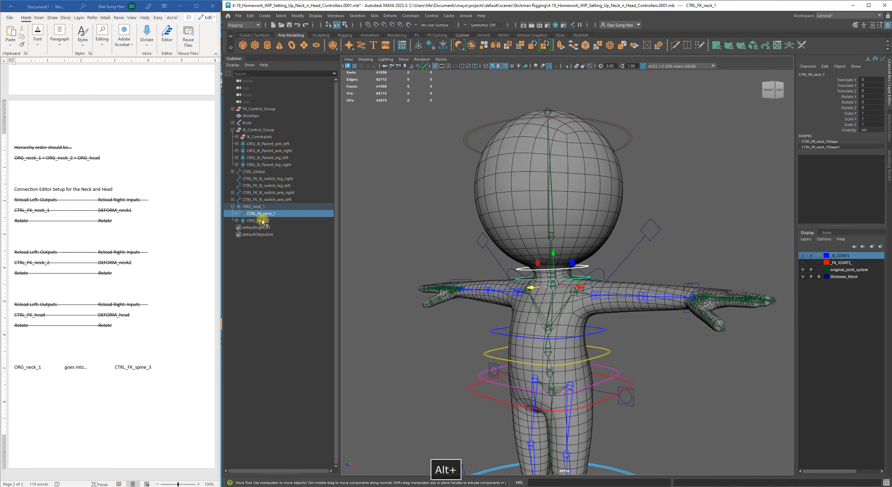
pyautogui.moveTo(253, 219); pyautogui.dragTo(231, 208)
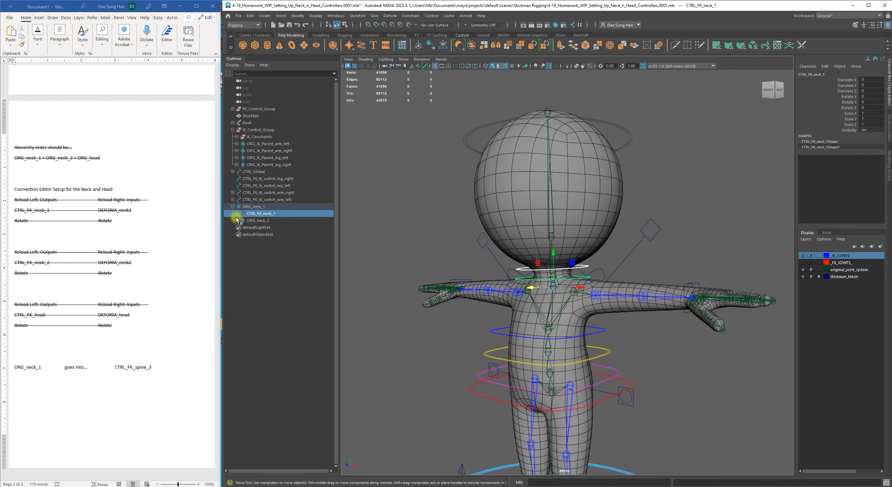
pyautogui.keyDown('alt'); pyautogui.moveTo(562, 307); pyautogui.dragTo(633, 267, button='right'); pyautogui.keyUp('alt')
pyautogui.click(633, 267)
pyautogui.click(590, 282)
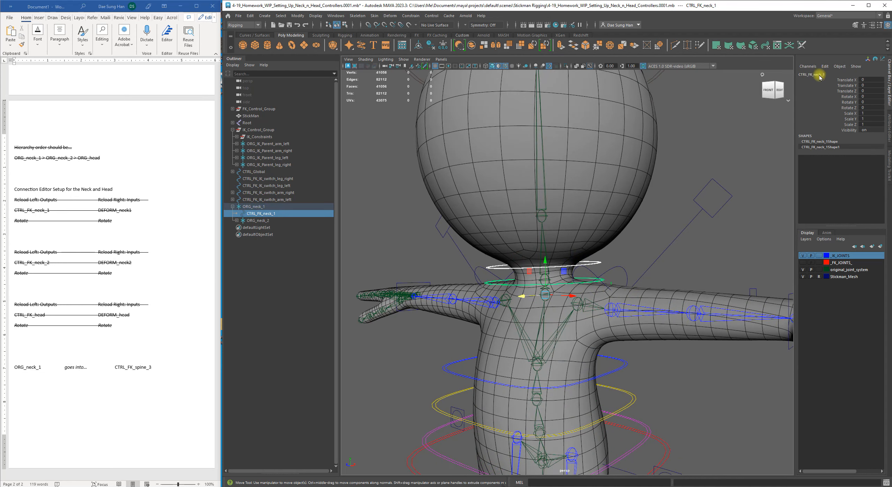
pyautogui.keyDown('alt'); pyautogui.moveTo(673, 252); pyautogui.dragTo(553, 276, button='right'); pyautogui.keyUp('alt')
pyautogui.keyDown('alt'); pyautogui.moveTo(553, 276); pyautogui.dragTo(542, 301); pyautogui.keyUp('alt')
pyautogui.press('e')
pyautogui.moveTo(531, 269); pyautogui.dragTo(552, 264)
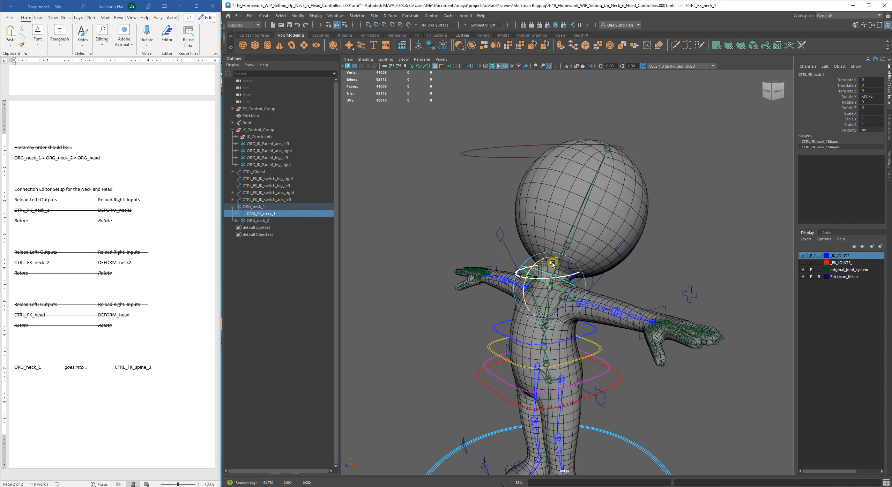
pyautogui.press('z')
pyautogui.click(652, 271)
# Step: Test the upper neck ring CTRL_FK_neck_2 by rotating it, undo the rotation and deselect the controller
pyautogui.keyDown('alt'); pyautogui.moveTo(555, 275); pyautogui.dragTo(624, 303, button='right'); pyautogui.keyUp('alt')
pyautogui.keyDown('alt'); pyautogui.moveTo(572, 271); pyautogui.dragTo(593, 274); pyautogui.keyUp('alt')
pyautogui.click(595, 274)
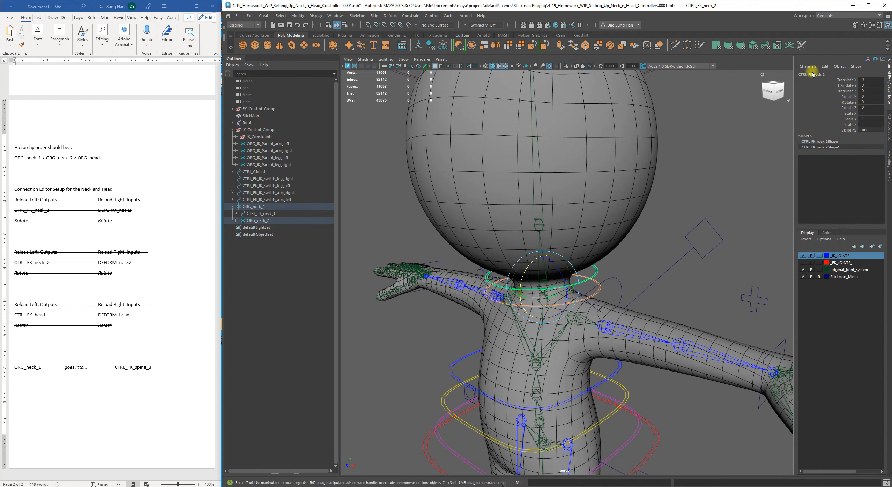
pyautogui.keyDown('alt'); pyautogui.moveTo(642, 239); pyautogui.dragTo(521, 293, button='right'); pyautogui.keyUp('alt')
pyautogui.moveTo(534, 268); pyautogui.dragTo(499, 268)
pyautogui.press('z')
pyautogui.click(689, 234)
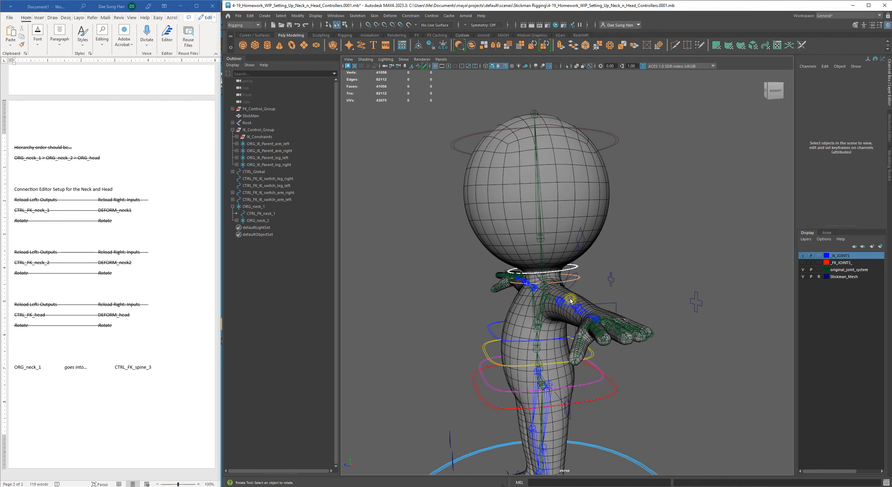
# Step: Test CTRL_FK_head by rotating it back and forth in X, undo the rotations and deselect it
pyautogui.keyDown('alt'); pyautogui.moveTo(574, 304); pyautogui.dragTo(637, 303); pyautogui.keyUp('alt')
pyautogui.click(677, 170)
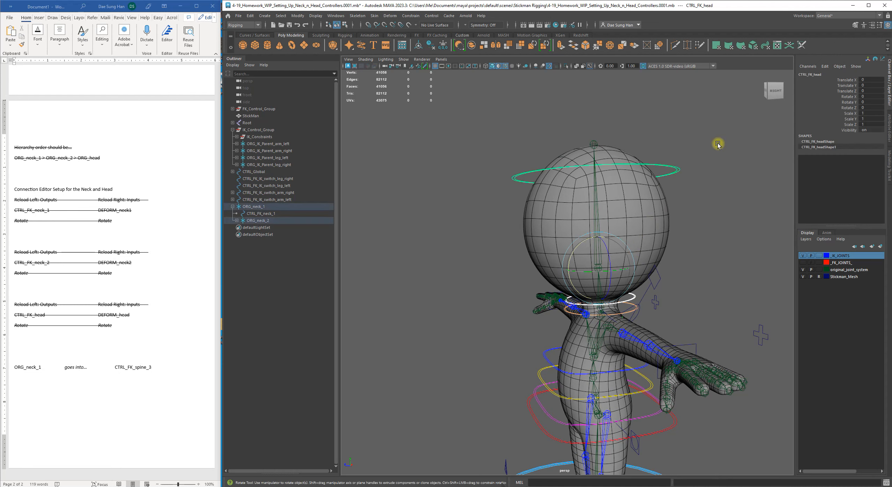
pyautogui.keyDown('alt'); pyautogui.moveTo(667, 199); pyautogui.dragTo(544, 276); pyautogui.keyUp('alt')
pyautogui.click(615, 153)
pyautogui.click(579, 173)
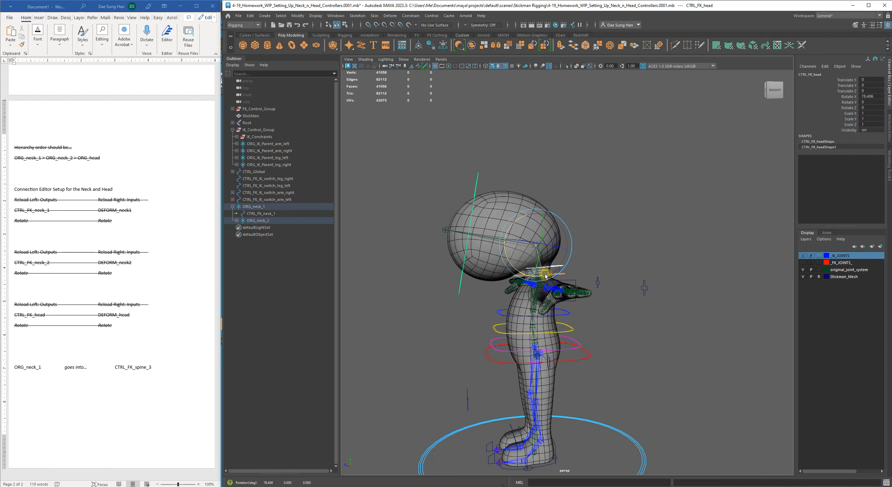
pyautogui.press('z')
pyautogui.press('z')
pyautogui.press('z')
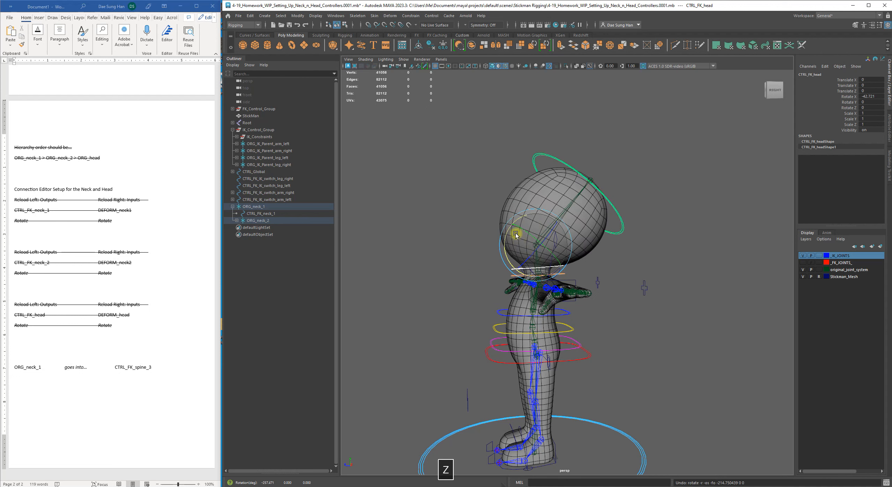
pyautogui.press('z')
pyautogui.keyDown('alt'); pyautogui.moveTo(516, 235); pyautogui.dragTo(498, 239); pyautogui.keyUp('alt')
pyautogui.press('z')
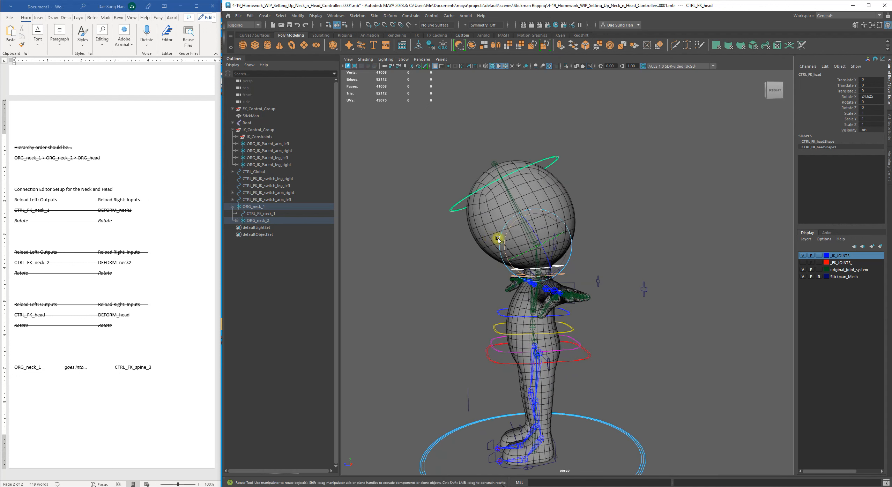
pyautogui.press('z')
pyautogui.click(701, 227)
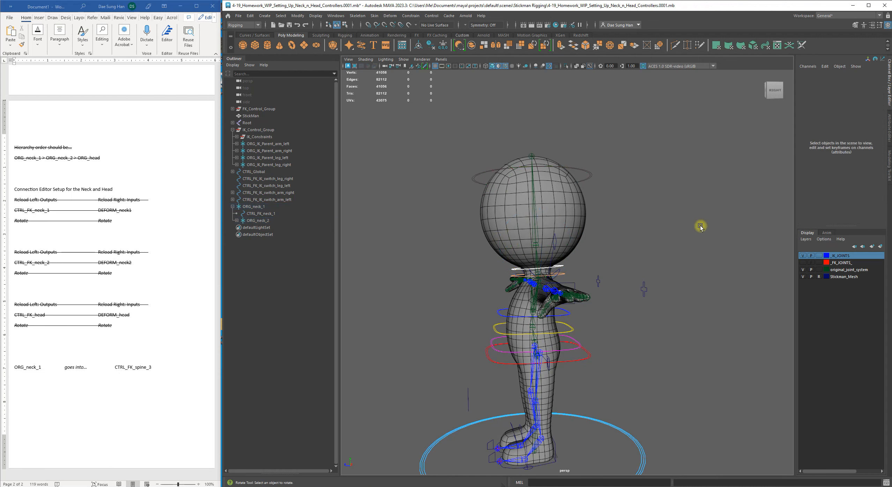
# Step: Collapse ORG_neck_1 in the Outliner, test rotating the whole group to about 22 degrees in X, and undo the rotation
pyautogui.keyDown('alt'); pyautogui.moveTo(573, 296); pyautogui.dragTo(629, 297); pyautogui.keyUp('alt')
pyautogui.keyDown('alt'); pyautogui.moveTo(572, 315); pyautogui.dragTo(530, 288, button='right'); pyautogui.keyUp('alt')
pyautogui.keyDown('alt'); pyautogui.moveTo(529, 288); pyautogui.dragTo(520, 293); pyautogui.keyUp('alt')
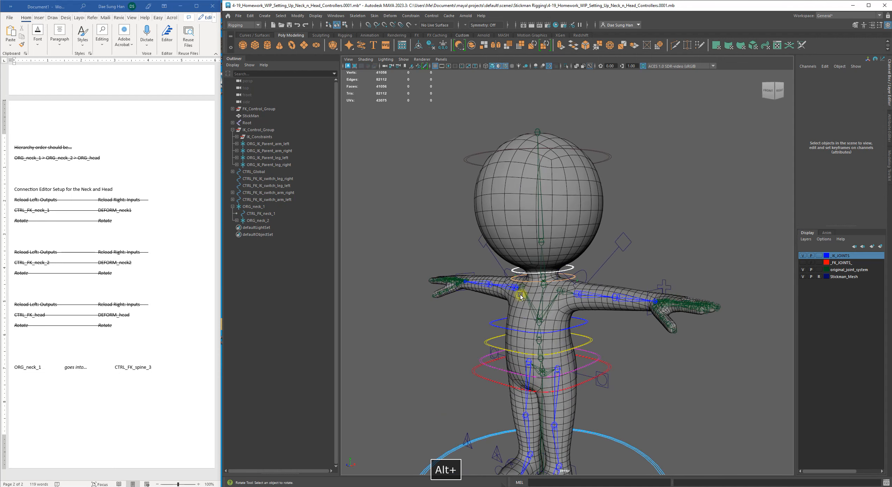
pyautogui.keyDown('alt'); pyautogui.moveTo(520, 294); pyautogui.dragTo(512, 255, button='middle'); pyautogui.keyUp('alt')
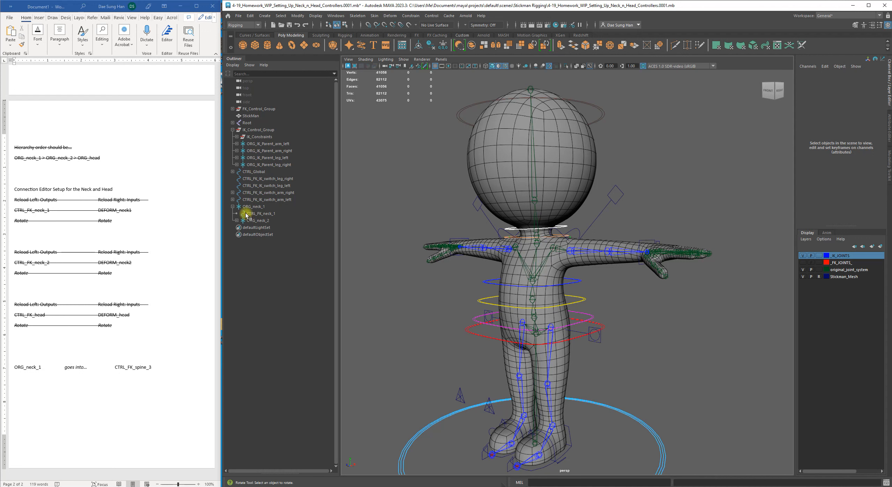
pyautogui.click(232, 207)
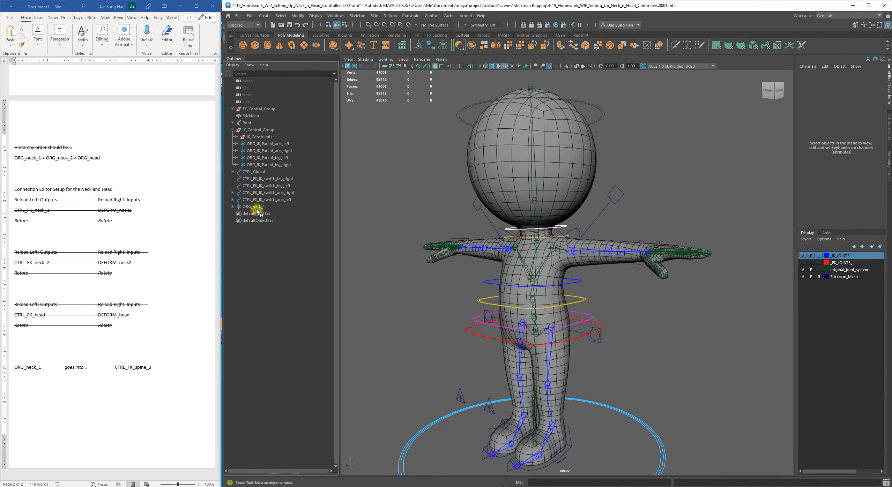
pyautogui.click(256, 207)
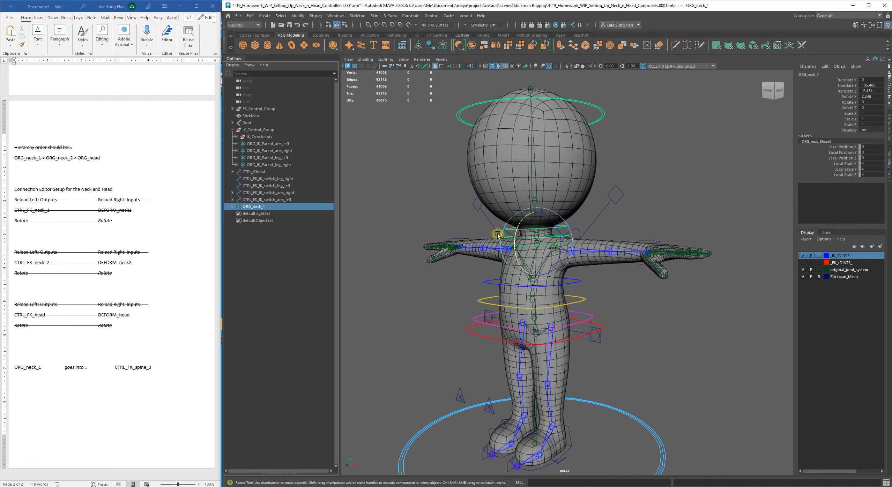
pyautogui.keyDown('alt'); pyautogui.moveTo(511, 171); pyautogui.dragTo(550, 192, button='right'); pyautogui.keyUp('alt')
pyautogui.keyDown('alt'); pyautogui.moveTo(550, 192); pyautogui.dragTo(569, 226, button='middle'); pyautogui.keyUp('alt')
pyautogui.moveTo(521, 245)
pyautogui.mouseDown()
pyautogui.moveTo(530, 234)
pyautogui.moveTo(515, 256)
pyautogui.mouseUp()
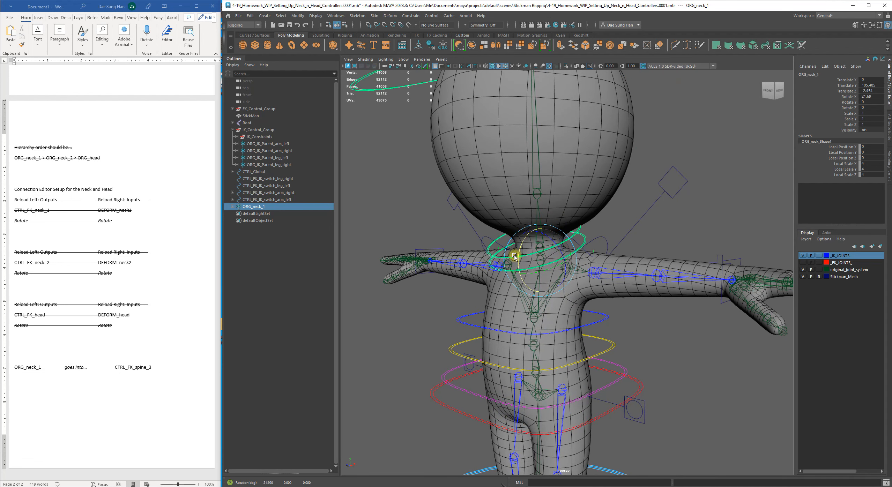
pyautogui.hotkey('ctrl', 'z')
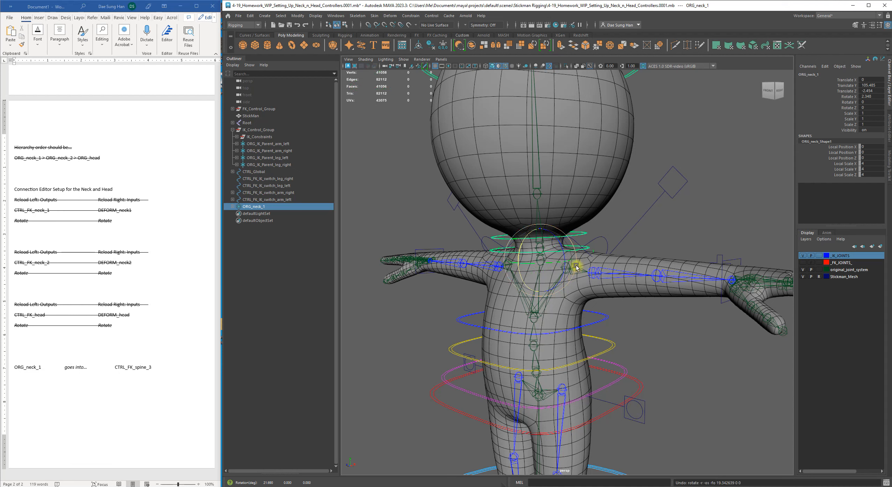
# Step: Expand ORG_neck_1 down to CTRL_FK_head to inspect its nested hierarchy, and collapse it again
pyautogui.moveTo(243, 209)
pyautogui.mouseDown()
pyautogui.moveTo(263, 210)
pyautogui.moveTo(233, 208)
pyautogui.mouseUp()
pyautogui.click(232, 206)
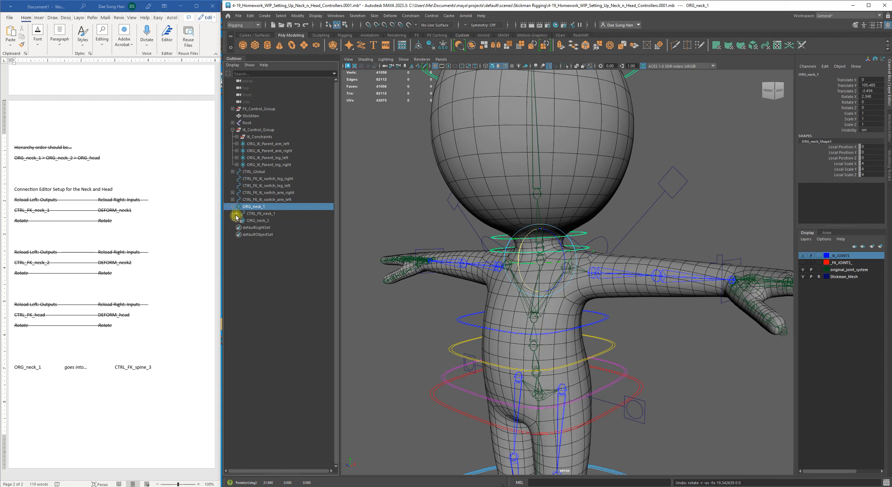
pyautogui.click(270, 313)
pyautogui.click(236, 221)
pyautogui.click(240, 234)
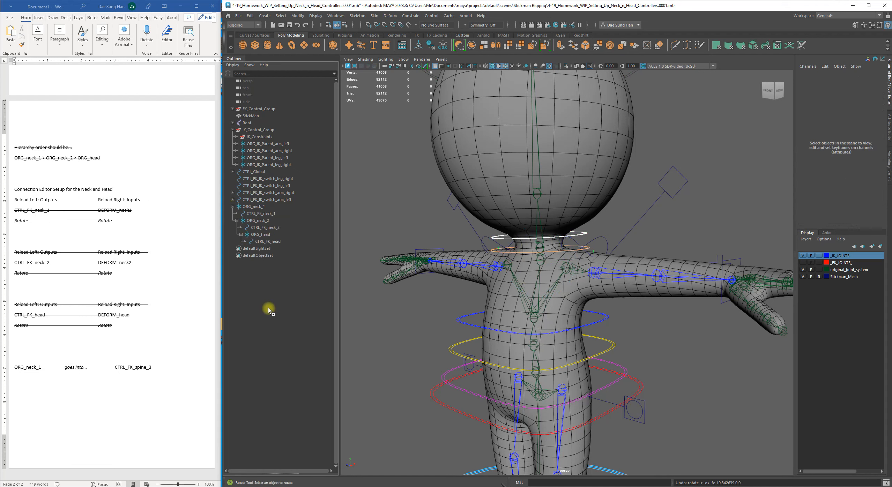
pyautogui.click(240, 235)
pyautogui.click(237, 220)
pyautogui.click(236, 207)
pyautogui.click(232, 207)
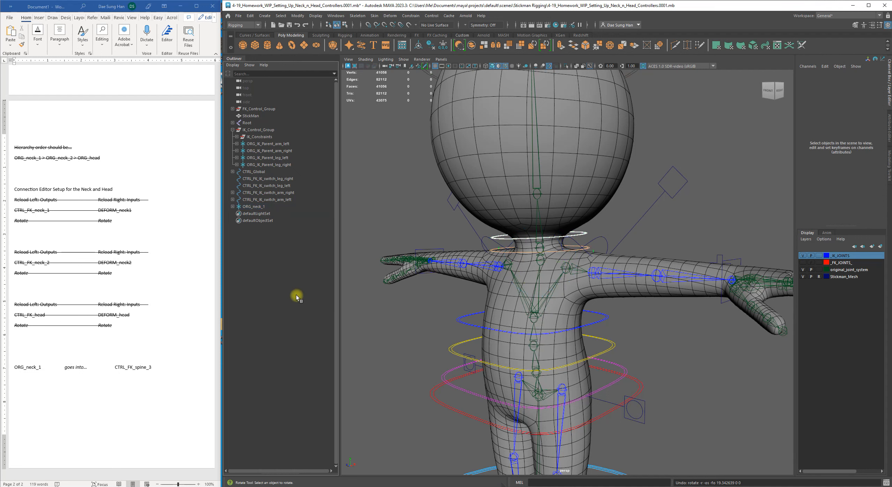
pyautogui.press('z')
pyautogui.keyDown('alt'); pyautogui.moveTo(552, 324); pyautogui.dragTo(563, 304, button='right'); pyautogui.keyUp('alt')
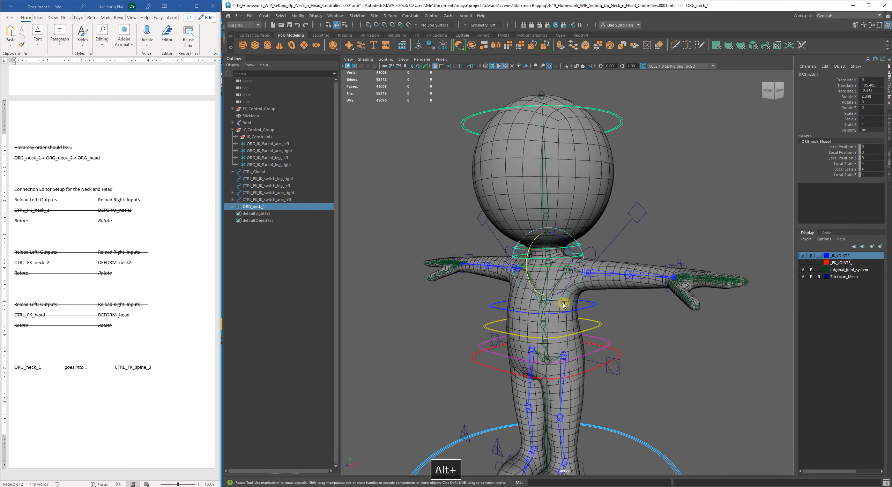
pyautogui.press('z')
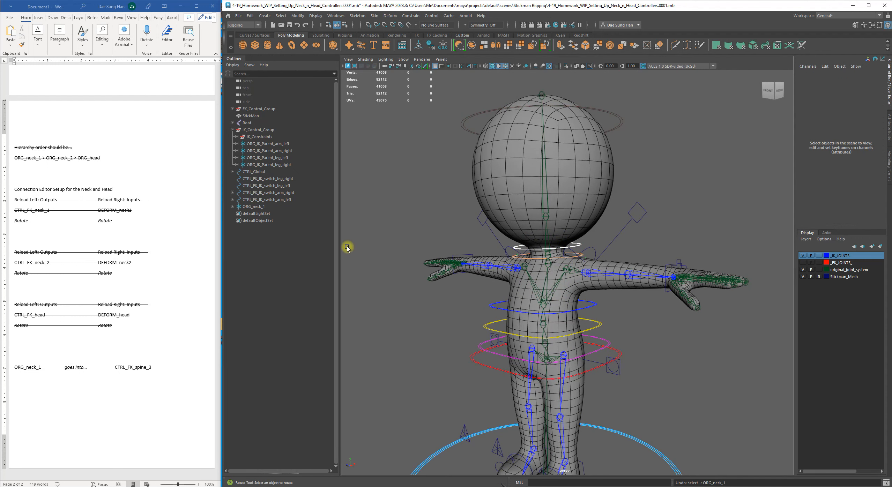
pyautogui.click(614, 120)
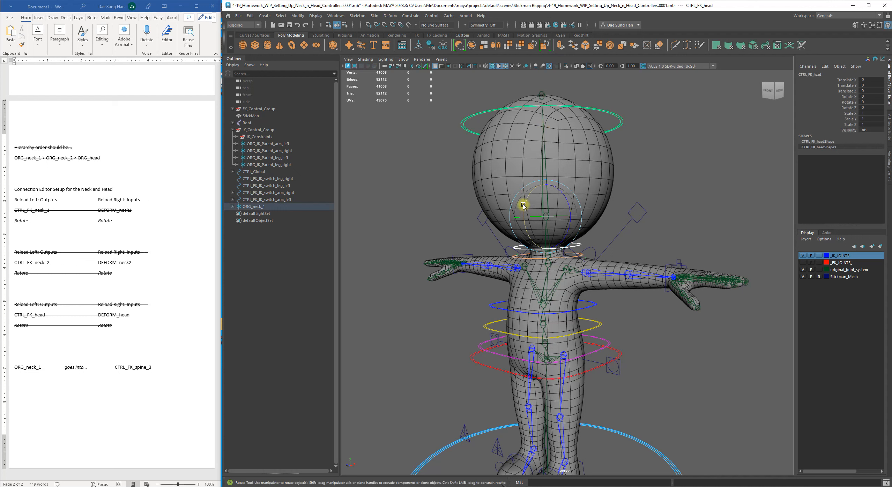
pyautogui.click(663, 159)
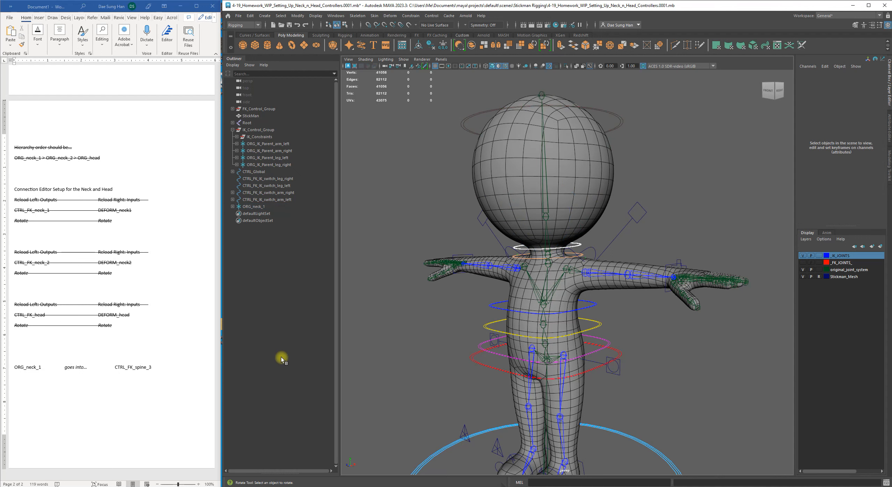
# Step: Rotate the blue CTRL_FK_spine_3 chest ring to about -24 degrees in X to check whether the neck and head controllers follow
pyautogui.click(275, 207)
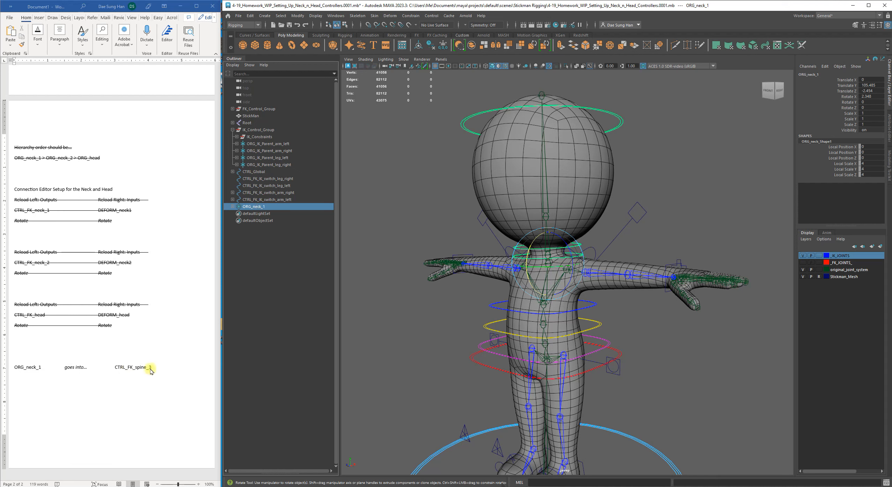
pyautogui.click(639, 316)
pyautogui.click(594, 305)
pyautogui.moveTo(538, 299)
pyautogui.mouseDown()
pyautogui.moveTo(524, 287)
pyautogui.moveTo(511, 297)
pyautogui.moveTo(525, 281)
pyautogui.moveTo(534, 283)
pyautogui.mouseUp()
pyautogui.click(633, 302)
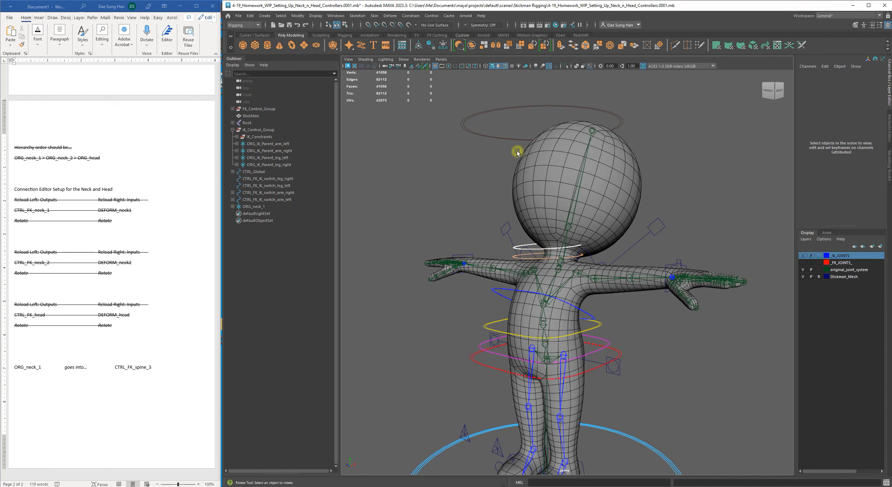
pyautogui.click(452, 284)
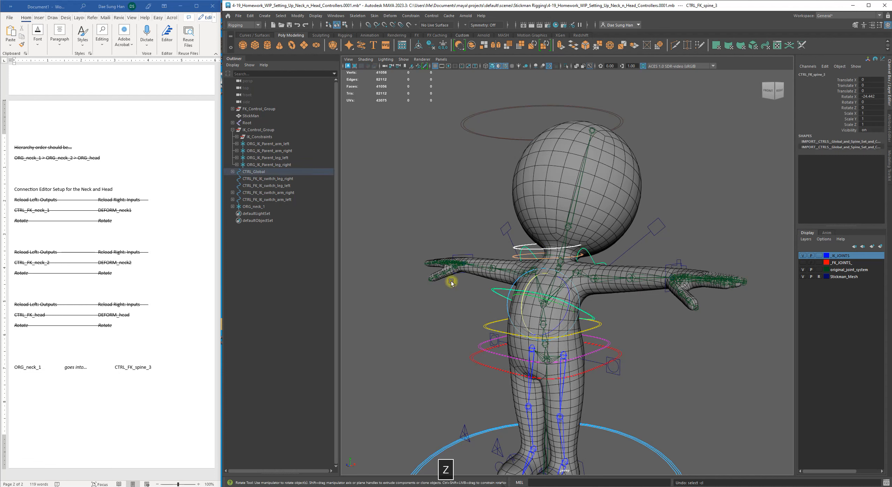
pyautogui.keyDown('alt'); pyautogui.moveTo(525, 103); pyautogui.dragTo(561, 117); pyautogui.keyUp('alt')
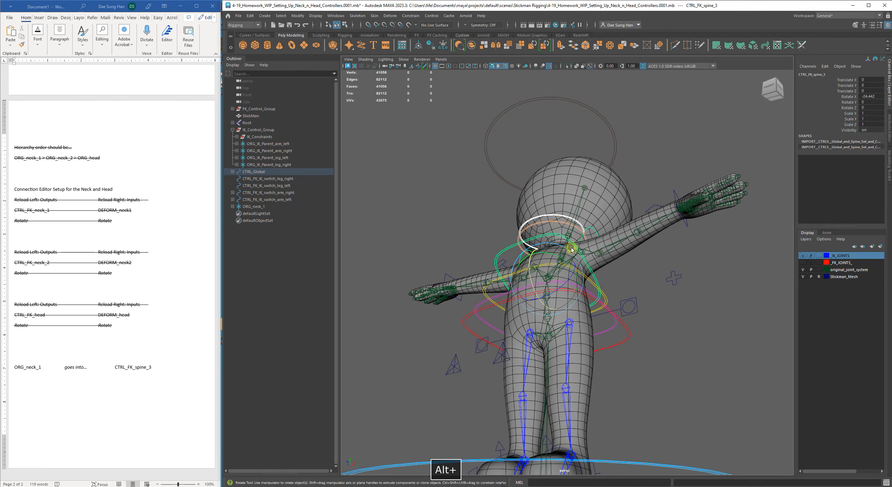
pyautogui.keyDown('alt'); pyautogui.moveTo(570, 248); pyautogui.dragTo(520, 282); pyautogui.keyUp('alt')
# Step: Undo the test rotation of CTRL_FK_spine_3 and clear the selection
pyautogui.press('z')
pyautogui.press('z')
pyautogui.press('z')
pyautogui.press('z')
pyautogui.keyDown('alt'); pyautogui.moveTo(511, 297); pyautogui.dragTo(539, 313); pyautogui.keyUp('alt')
pyautogui.press('z')
pyautogui.click(656, 336)
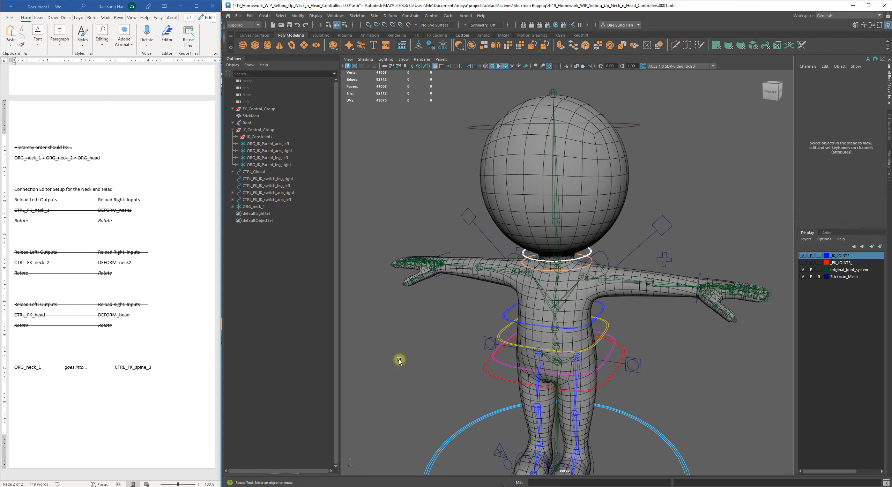
# Step: Expand CTRL_Global in the Outliner through CTRL_Center_of_Gravity and the spine controllers to show the children of CTRL_FK_spine_3
pyautogui.click(248, 206)
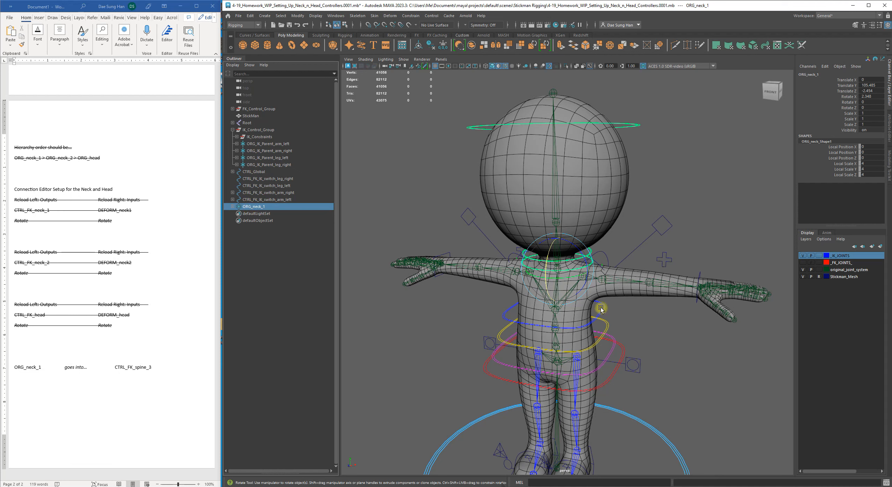
pyautogui.click(233, 171)
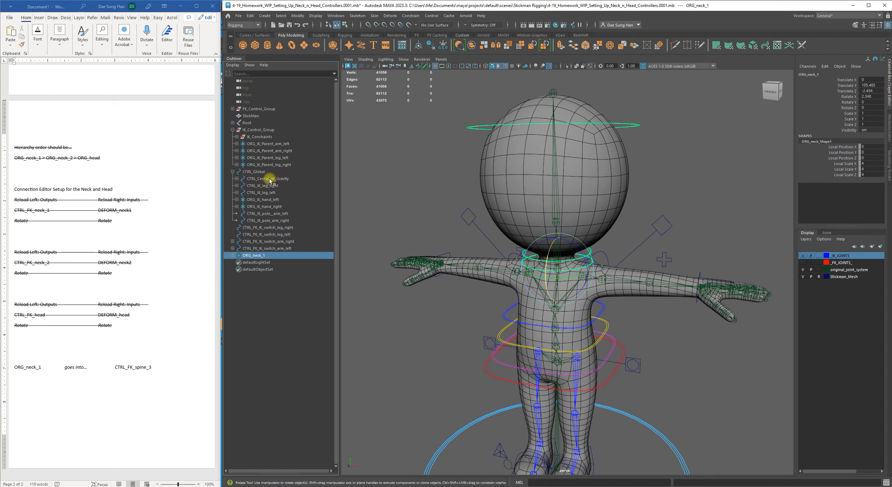
pyautogui.click(237, 179)
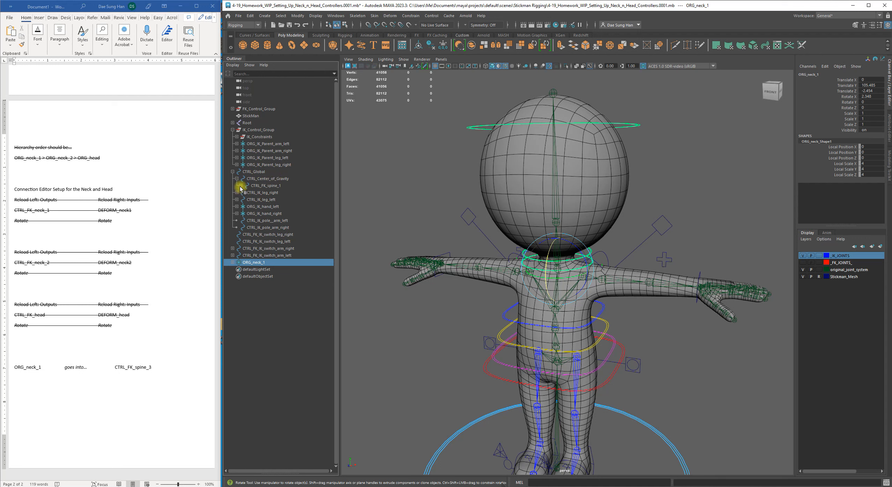
pyautogui.click(241, 185)
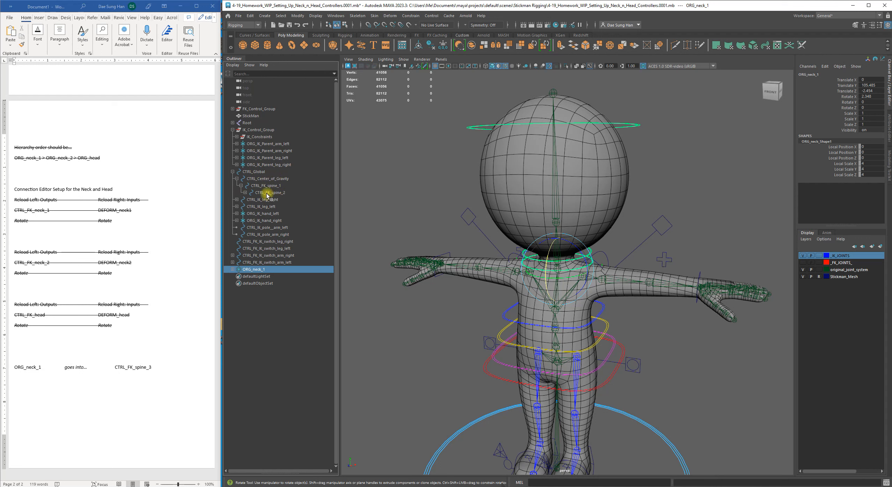
pyautogui.click(245, 193)
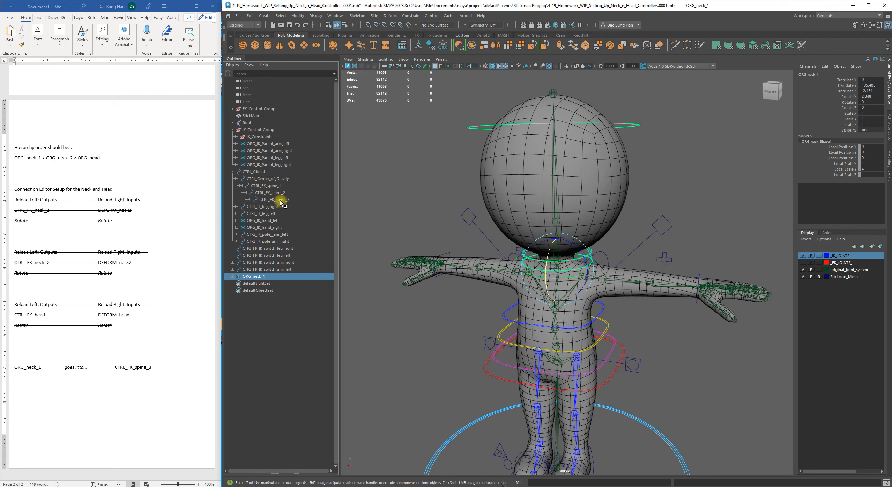
pyautogui.click(249, 200)
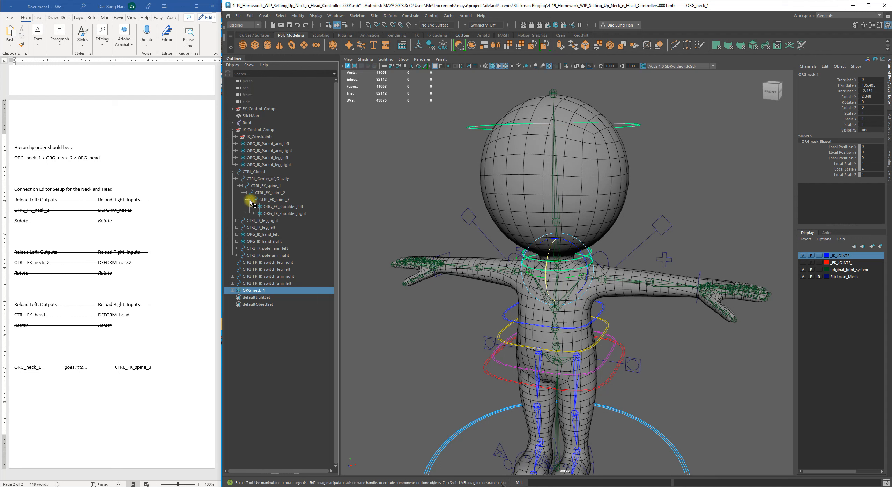
pyautogui.click(249, 200)
pyautogui.click(249, 200)
pyautogui.click(263, 323)
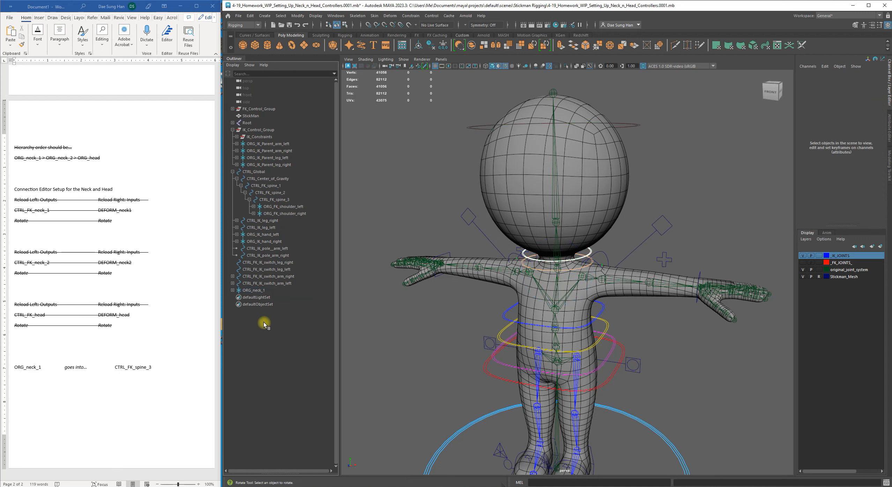
# Step: Parent ORG_neck_1 under CTRL_FK_spine_3 in the Outliner
pyautogui.click(255, 292)
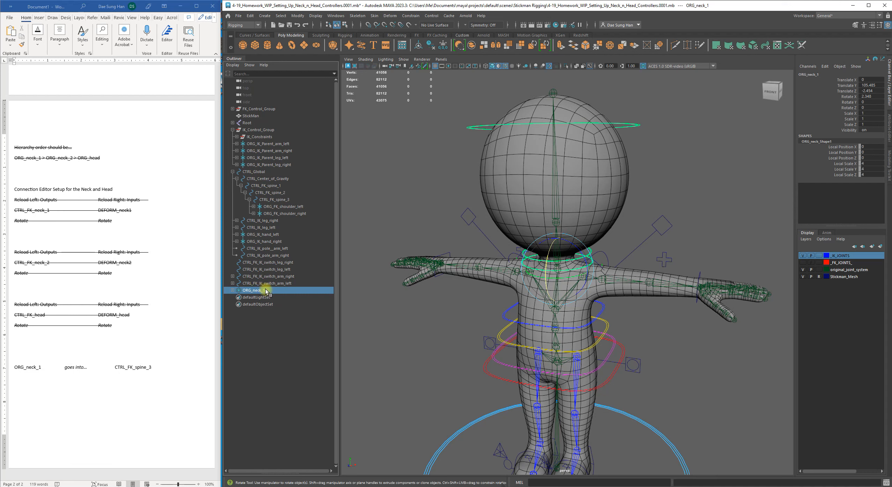
pyautogui.moveTo(269, 293); pyautogui.dragTo(300, 201)
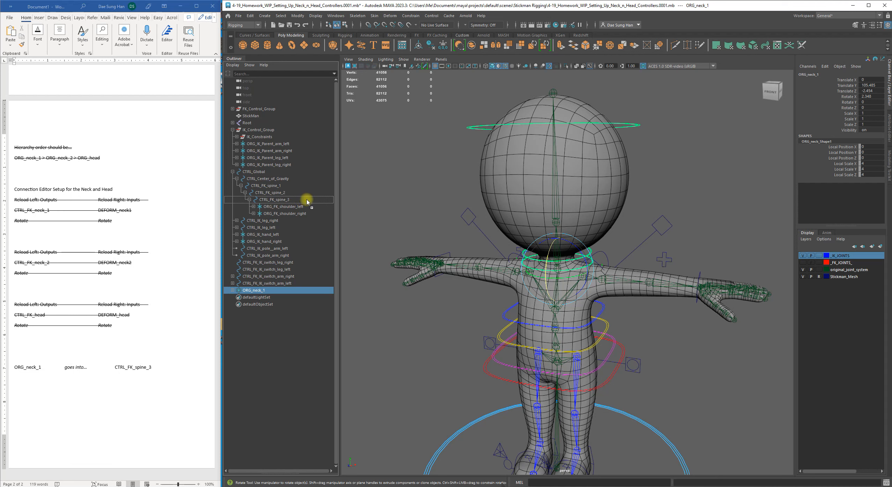
pyautogui.moveTo(302, 198); pyautogui.dragTo(303, 200)
pyautogui.moveTo(306, 202); pyautogui.dragTo(306, 202)
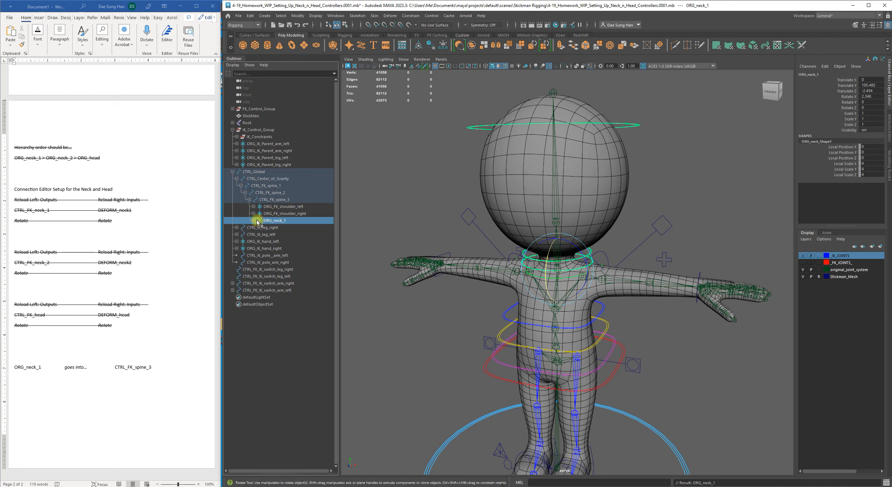
# Step: Collapse and re-expand CTRL_FK_spine_3, selecting it and ORG_neck_1 in turn to check the new nesting
pyautogui.click(250, 199)
pyautogui.click(270, 200)
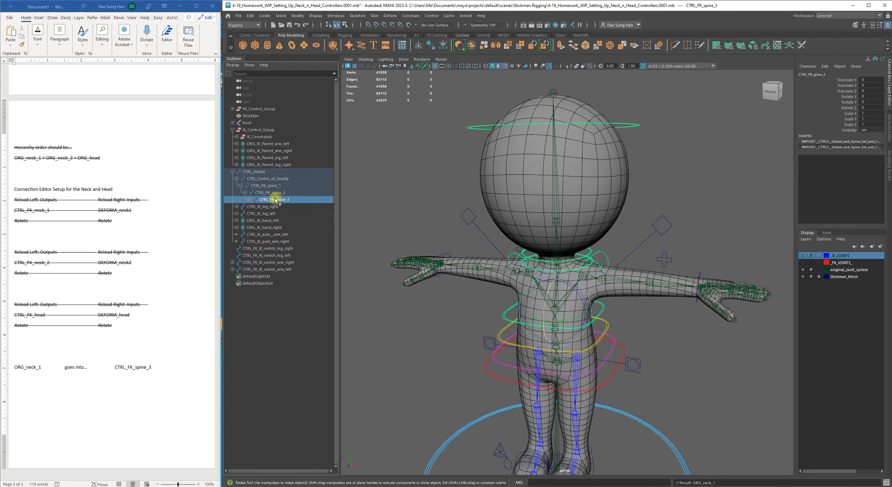
pyautogui.click(249, 200)
pyautogui.click(279, 221)
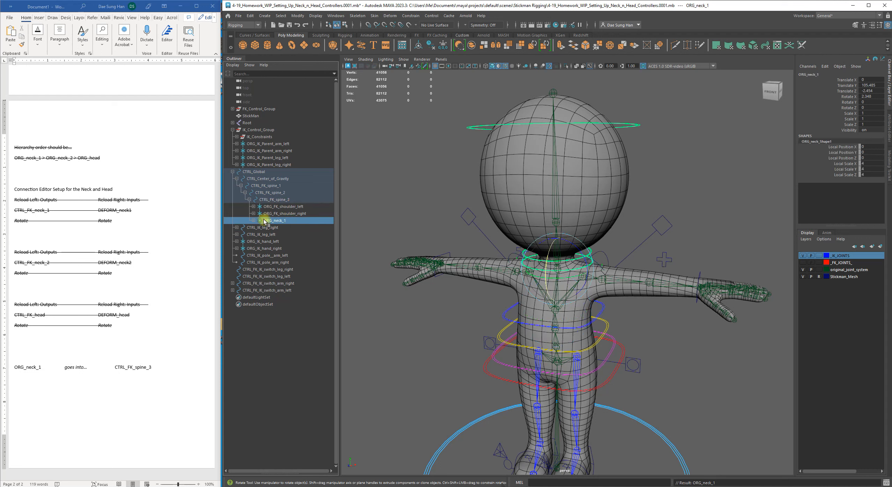
pyautogui.moveTo(258, 221); pyautogui.dragTo(322, 374)
# Step: Test-rotate the blue CTRL_FK_spine_3 chest ring to check that the neck and head controllers follow, and undo the rotation
pyautogui.keyDown('alt'); pyautogui.moveTo(562, 365); pyautogui.dragTo(597, 347); pyautogui.keyUp('alt')
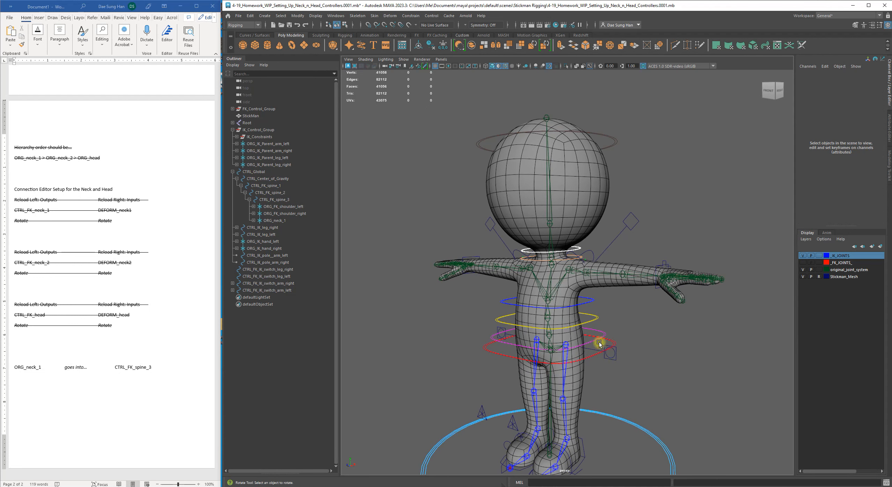
pyautogui.click(587, 302)
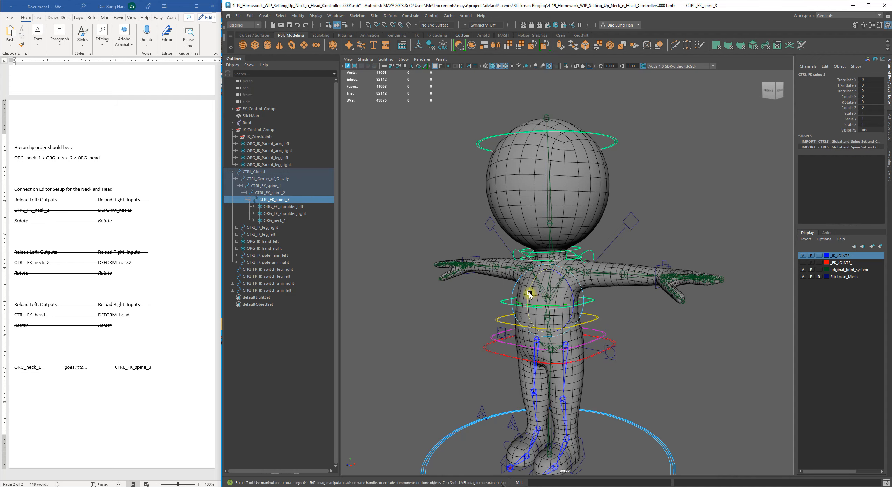
pyautogui.moveTo(530, 295); pyautogui.dragTo(525, 310)
pyautogui.press('z')
pyautogui.press('z')
pyautogui.press('z')
pyautogui.press('z')
pyautogui.press('z')
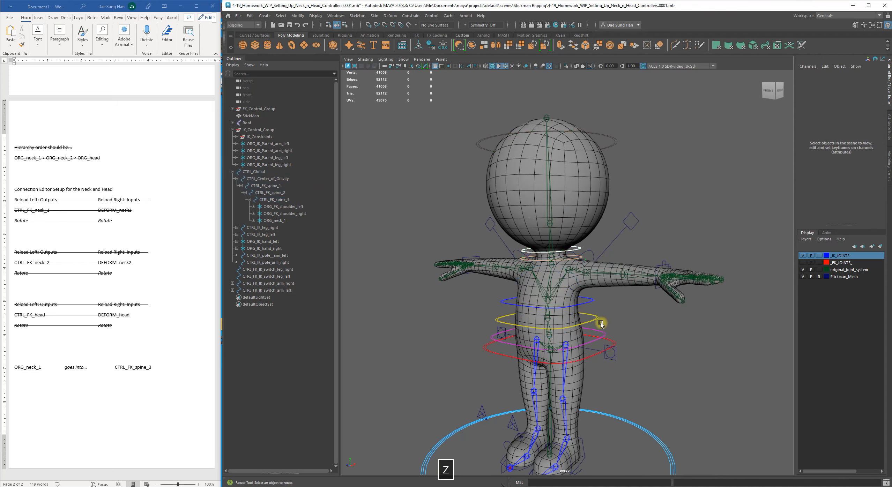
# Step: Test-rotate the red hip ring to check how the spine, neck and head follow, undo it, and clear the selection
pyautogui.click(589, 358)
pyautogui.moveTo(533, 343); pyautogui.dragTo(531, 350)
pyautogui.moveTo(633, 289)
pyautogui.keyDown('alt'); pyautogui.mouseDown()
pyautogui.moveTo(625, 293)
pyautogui.moveTo(639, 289)
pyautogui.mouseUp(); pyautogui.keyUp('alt')
pyautogui.press('z')
pyautogui.keyDown('alt'); pyautogui.moveTo(567, 308); pyautogui.dragTo(524, 286); pyautogui.keyUp('alt')
pyautogui.press('z')
pyautogui.keyDown('alt'); pyautogui.moveTo(524, 286); pyautogui.dragTo(549, 277, button='middle'); pyautogui.keyUp('alt')
pyautogui.moveTo(547, 299); pyautogui.dragTo(631, 293)
pyautogui.press('z')
pyautogui.press('w')
pyautogui.click(628, 286)
pyautogui.keyDown('alt'); pyautogui.moveTo(601, 260); pyautogui.dragTo(649, 272, button='right'); pyautogui.keyUp('alt')
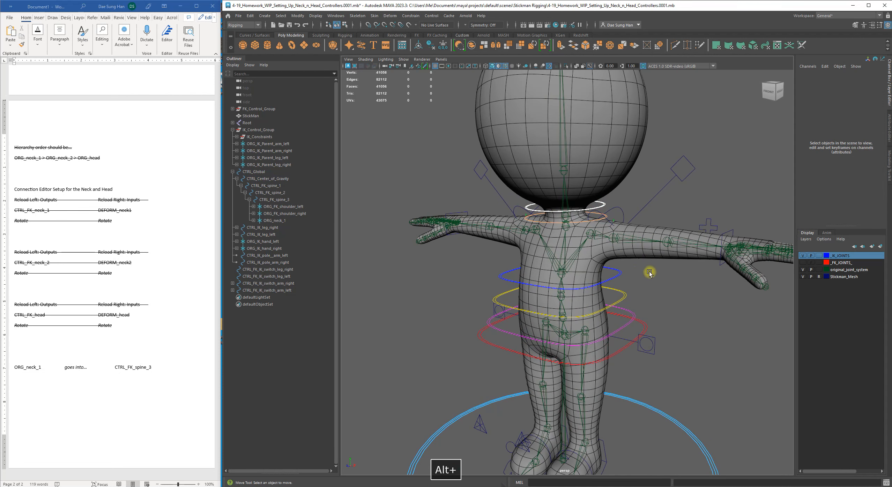
# Step: Try another slight rotation of CTRL_Center_of_Gravity with the Rotate tool, undo it, and deselect the controller
pyautogui.click(613, 353)
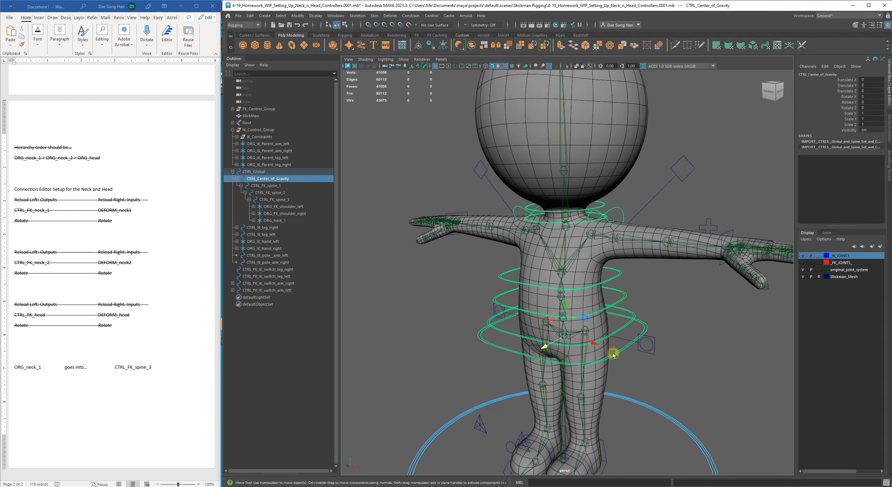
pyautogui.press('e')
pyautogui.moveTo(590, 327)
pyautogui.mouseDown()
pyautogui.moveTo(577, 311)
pyautogui.moveTo(585, 332)
pyautogui.mouseUp()
pyautogui.press('z')
pyautogui.keyDown('alt'); pyautogui.moveTo(655, 323); pyautogui.dragTo(657, 290, button='middle'); pyautogui.keyUp('alt')
pyautogui.keyDown('alt'); pyautogui.moveTo(638, 279); pyautogui.dragTo(665, 273); pyautogui.keyUp('alt')
pyautogui.keyDown('alt'); pyautogui.moveTo(664, 273); pyautogui.dragTo(660, 271, button='right'); pyautogui.keyUp('alt')
pyautogui.click(635, 215)
pyautogui.keyDown('alt'); pyautogui.moveTo(657, 306); pyautogui.dragTo(647, 284); pyautogui.keyUp('alt')
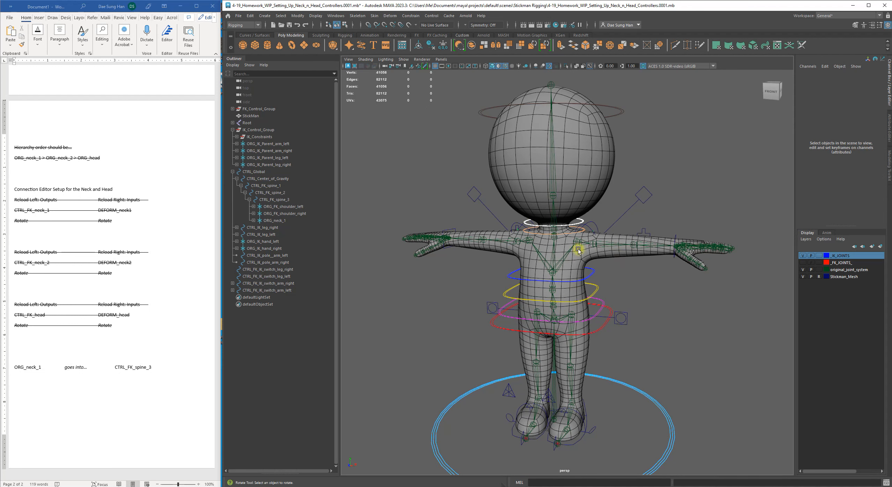
# Step: Test-move CTRL_Center_of_Gravity with the Move tool to check how the whole rig follows, and undo the move
pyautogui.keyDown('alt'); pyautogui.moveTo(639, 248); pyautogui.dragTo(596, 275); pyautogui.keyUp('alt')
pyautogui.keyDown('alt'); pyautogui.moveTo(596, 275); pyautogui.dragTo(619, 302, button='right'); pyautogui.keyUp('alt')
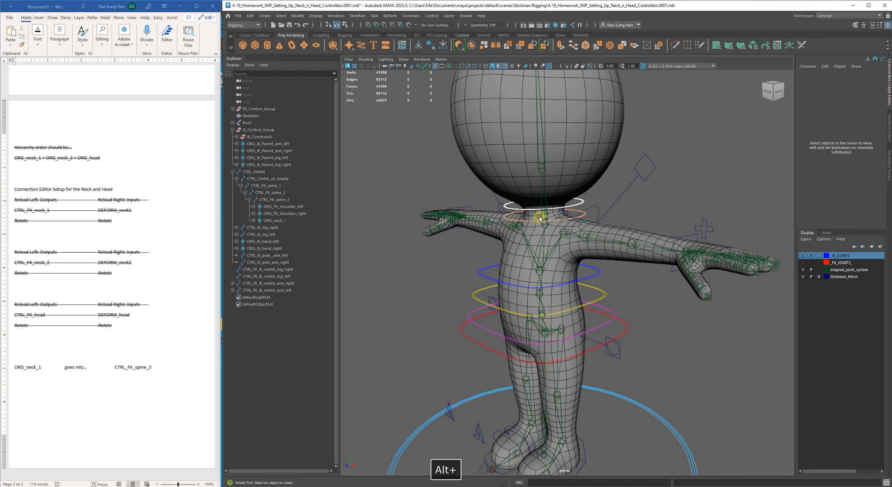
pyautogui.keyDown('alt'); pyautogui.moveTo(547, 300); pyautogui.dragTo(579, 302); pyautogui.keyUp('alt')
pyautogui.keyDown('alt'); pyautogui.moveTo(579, 302); pyautogui.dragTo(519, 292, button='right'); pyautogui.keyUp('alt')
pyautogui.keyDown('alt'); pyautogui.moveTo(519, 293); pyautogui.dragTo(501, 275); pyautogui.keyUp('alt')
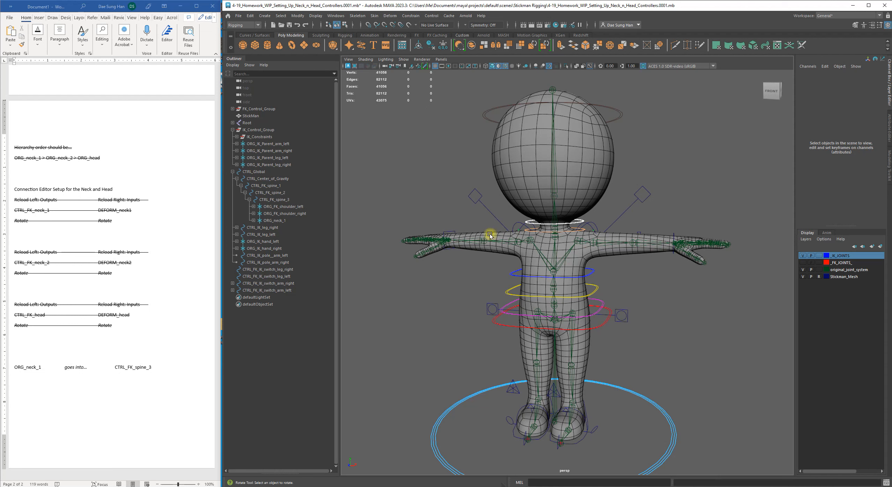
pyautogui.click(600, 327)
pyautogui.keyDown('alt'); pyautogui.moveTo(610, 320); pyautogui.dragTo(618, 265, button='middle'); pyautogui.keyUp('alt')
pyautogui.press('w')
pyautogui.moveTo(560, 235)
pyautogui.mouseDown()
pyautogui.moveTo(562, 260)
pyautogui.moveTo(563, 233)
pyautogui.mouseUp()
pyautogui.press('z')
# Step: Test-rotate CTRL_Center_of_Gravity again after the move test, undo the rotation, and clear the selection
pyautogui.keyDown('alt'); pyautogui.moveTo(675, 195); pyautogui.dragTo(608, 211); pyautogui.keyUp('alt')
pyautogui.keyDown('alt'); pyautogui.moveTo(608, 212); pyautogui.dragTo(570, 228, button='right'); pyautogui.keyUp('alt')
pyautogui.keyDown('alt'); pyautogui.moveTo(570, 228); pyautogui.dragTo(574, 257, button='middle'); pyautogui.keyUp('alt')
pyautogui.press('e')
pyautogui.moveTo(543, 284)
pyautogui.mouseDown()
pyautogui.moveTo(540, 310)
pyautogui.moveTo(569, 275)
pyautogui.moveTo(542, 289)
pyautogui.mouseUp()
pyautogui.press('z')
pyautogui.keyDown('alt'); pyautogui.moveTo(638, 216); pyautogui.dragTo(687, 205); pyautogui.keyUp('alt')
pyautogui.click(515, 189)
# Step: Try further test adjustments of the rig controllers to check how they follow, and undo them
pyautogui.keyDown('alt'); pyautogui.moveTo(516, 189); pyautogui.dragTo(598, 215, button='right'); pyautogui.keyUp('alt')
pyautogui.moveTo(597, 215)
pyautogui.keyDown('alt'); pyautogui.mouseDown(button='middle')
pyautogui.moveTo(603, 237)
pyautogui.moveTo(603, 229)
pyautogui.mouseUp(button='middle'); pyautogui.keyUp('alt')
pyautogui.click(640, 181)
pyautogui.keyDown('alt'); pyautogui.moveTo(655, 184); pyautogui.dragTo(609, 215, button='right'); pyautogui.keyUp('alt')
pyautogui.keyDown('alt'); pyautogui.moveTo(608, 214); pyautogui.dragTo(586, 225, button='middle'); pyautogui.keyUp('alt')
pyautogui.moveTo(586, 227)
pyautogui.mouseDown()
pyautogui.moveTo(589, 235)
pyautogui.moveTo(565, 224)
pyautogui.moveTo(575, 215)
pyautogui.mouseUp()
pyautogui.press('z')
pyautogui.moveTo(496, 240)
pyautogui.keyDown('alt'); pyautogui.mouseDown()
pyautogui.moveTo(553, 241)
pyautogui.moveTo(517, 275)
pyautogui.moveTo(529, 237)
pyautogui.moveTo(519, 241)
pyautogui.moveTo(516, 220)
pyautogui.moveTo(528, 231)
pyautogui.moveTo(508, 230)
pyautogui.moveTo(506, 240)
pyautogui.mouseUp(); pyautogui.keyUp('alt')
pyautogui.click(689, 290)
pyautogui.click(511, 215)
pyautogui.press('z')
# Step: Select CTRL_FK_IK_switch_leg_left to inspect its switch attribute, and clear the selection
pyautogui.click(685, 288)
pyautogui.keyDown('alt'); pyautogui.moveTo(684, 289); pyautogui.dragTo(585, 258, button='right'); pyautogui.keyUp('alt')
pyautogui.moveTo(613, 282)
pyautogui.keyDown('alt'); pyautogui.mouseDown()
pyautogui.moveTo(582, 277)
pyautogui.moveTo(604, 289)
pyautogui.mouseUp(); pyautogui.keyUp('alt')
pyautogui.keyDown('alt'); pyautogui.moveTo(566, 245); pyautogui.dragTo(616, 279, button='right'); pyautogui.keyUp('alt')
pyautogui.click(601, 273)
pyautogui.keyDown('alt'); pyautogui.moveTo(562, 319); pyautogui.dragTo(607, 307); pyautogui.keyUp('alt')
pyautogui.press('w')
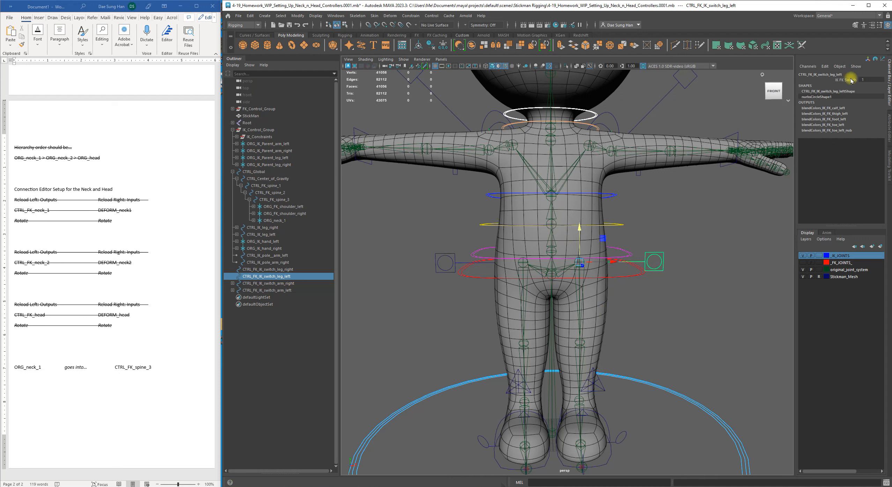
pyautogui.keyDown('alt'); pyautogui.moveTo(654, 310); pyautogui.dragTo(624, 300, button='right'); pyautogui.keyUp('alt')
pyautogui.click(624, 301)
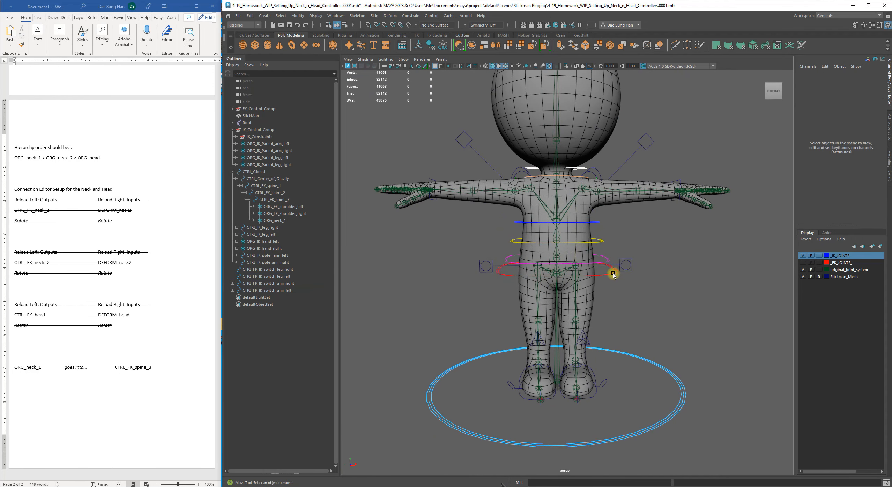
# Step: Test-move CTRL_Center_of_Gravity down about 2.4 units in Y to check whether the leg switches follow, undo it, and deselect
pyautogui.click(566, 244)
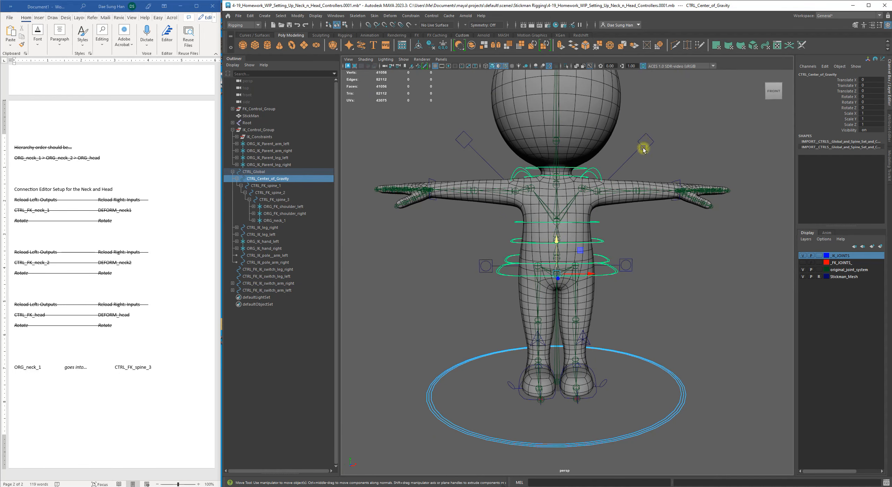
pyautogui.moveTo(555, 238); pyautogui.dragTo(552, 245)
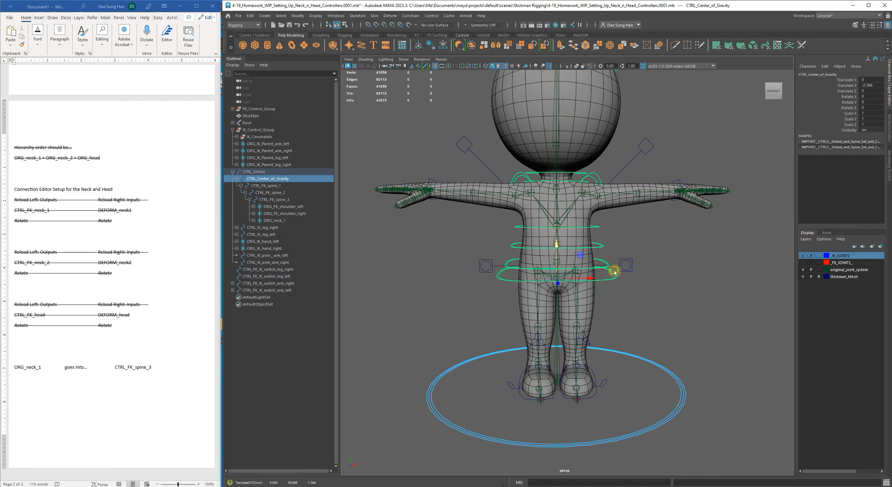
pyautogui.keyDown('alt'); pyautogui.moveTo(629, 258); pyautogui.dragTo(603, 274); pyautogui.keyUp('alt')
pyautogui.press('z')
pyautogui.press('z')
pyautogui.click(709, 314)
# Step: Parent-constrain CTRL_FK_IK_switch_leg_left to the DEFORM_hips1 joint with Maintain Offset on, all translate and rotate axes, and weight 1
pyautogui.keyDown('alt'); pyautogui.moveTo(538, 272); pyautogui.dragTo(565, 275); pyautogui.keyUp('alt')
pyautogui.keyDown('alt'); pyautogui.moveTo(565, 275); pyautogui.dragTo(713, 320, button='right'); pyautogui.keyUp('alt')
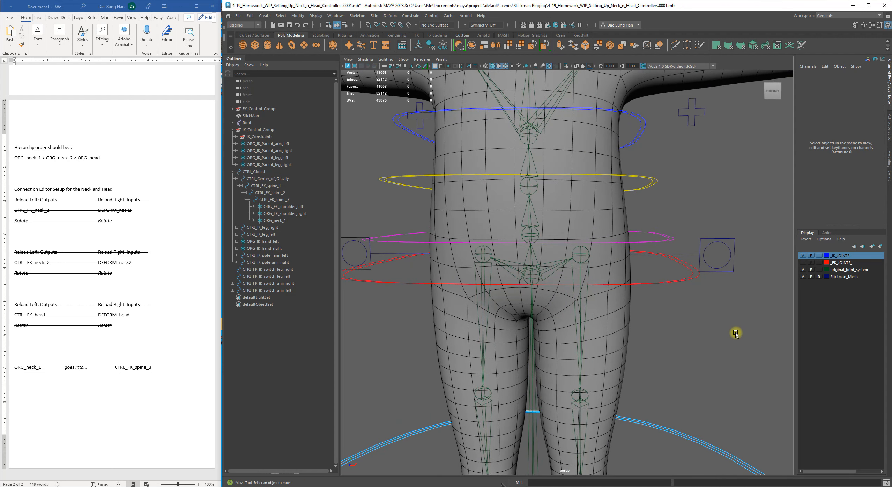
pyautogui.click(553, 271)
pyautogui.press('w')
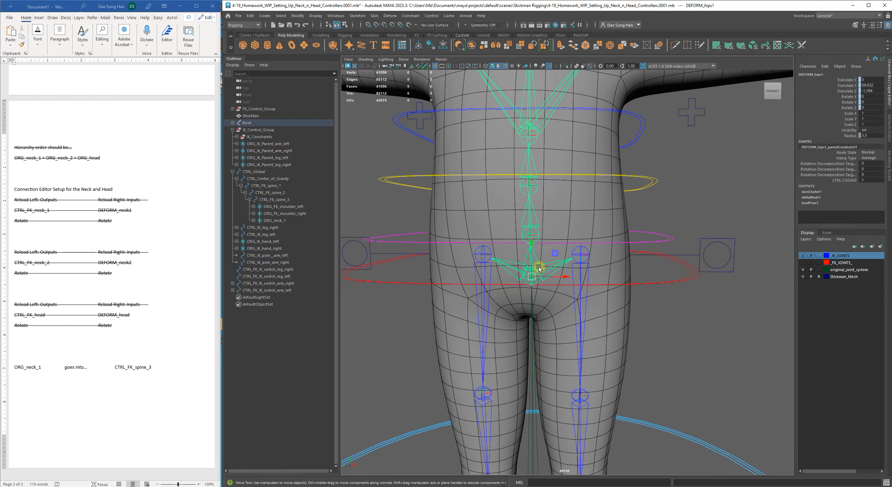
pyautogui.keyDown('shift'); pyautogui.click(701, 238); pyautogui.keyUp('shift')
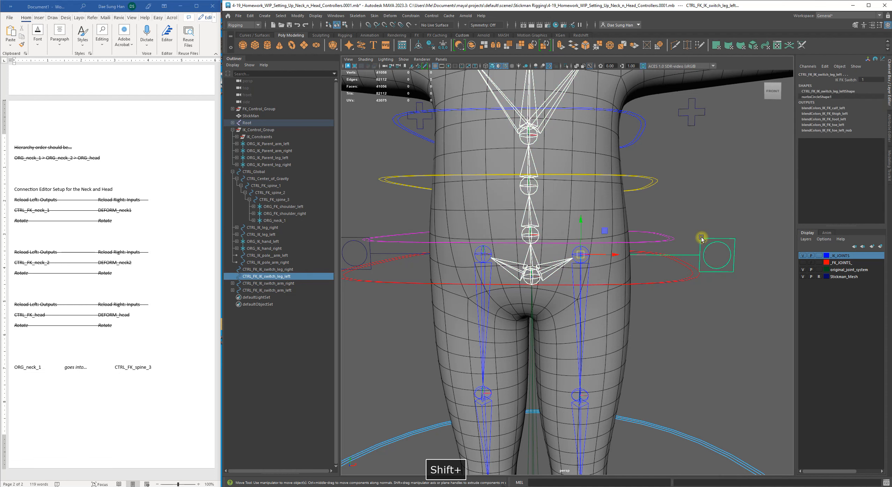
pyautogui.keyDown('alt'); pyautogui.moveTo(720, 241); pyautogui.dragTo(627, 258, button='right'); pyautogui.keyUp('alt')
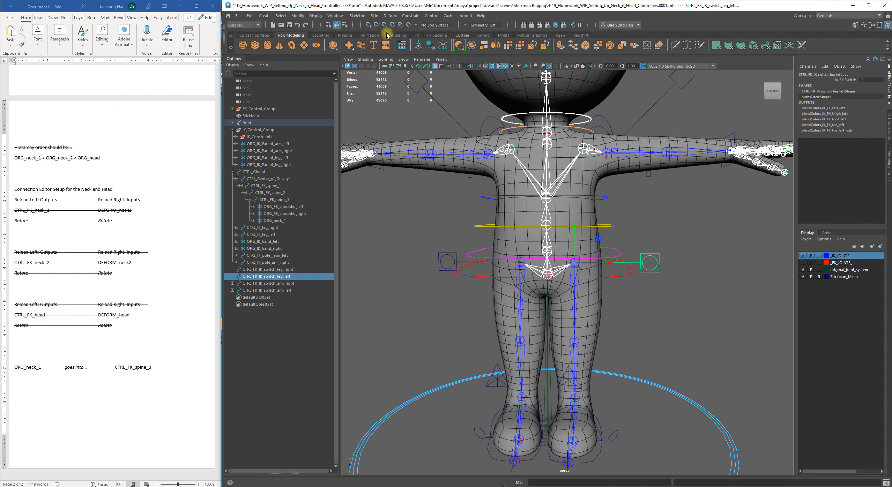
pyautogui.click(411, 16)
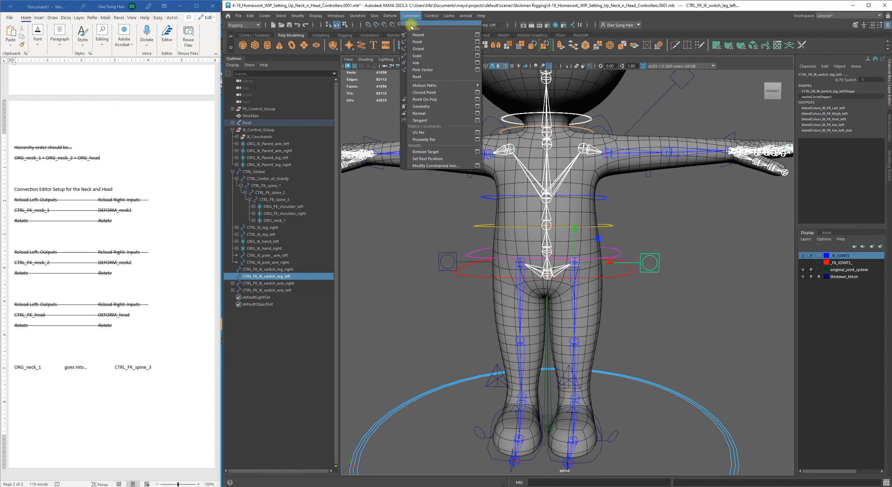
pyautogui.click(477, 35)
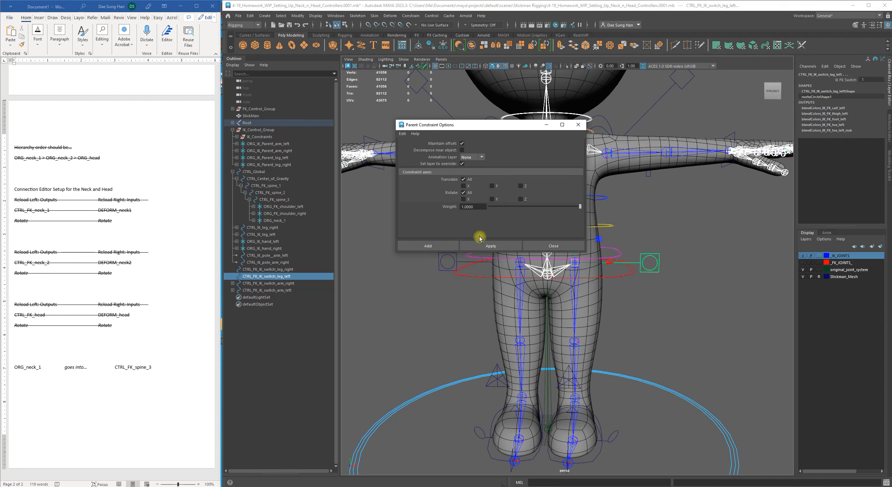
pyautogui.click(485, 244)
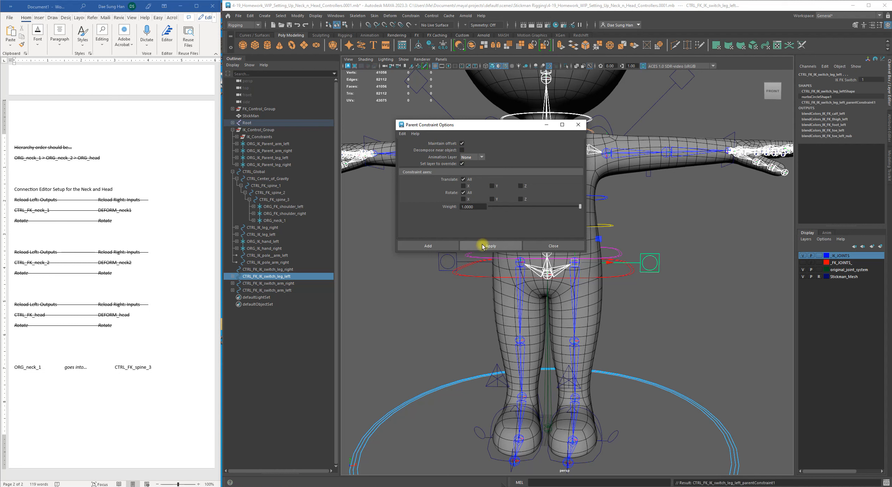
pyautogui.click(554, 246)
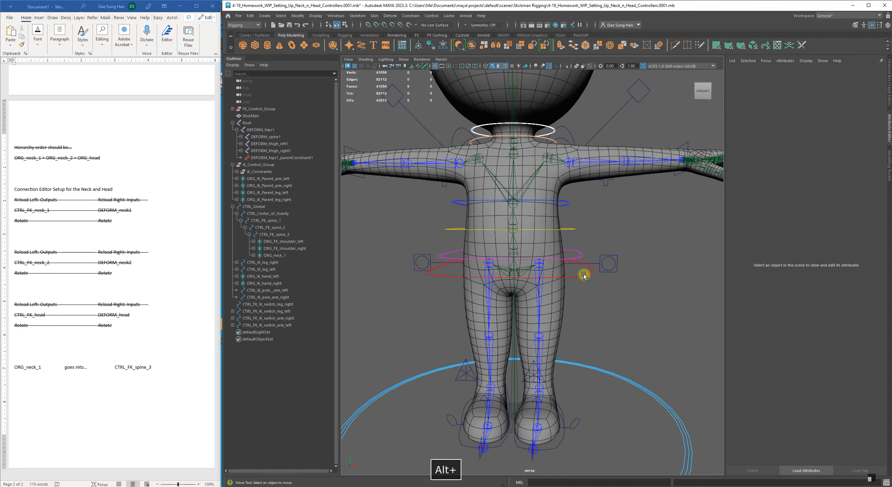
# Step: Test-move CTRL_Center_of_Gravity down about 10.8 units in Y to check the left leg switch, undo it, and deselect
pyautogui.keyDown('alt'); pyautogui.moveTo(583, 298); pyautogui.dragTo(564, 266, button='right'); pyautogui.keyUp('alt')
pyautogui.moveTo(520, 238); pyautogui.dragTo(508, 257)
pyautogui.press('z')
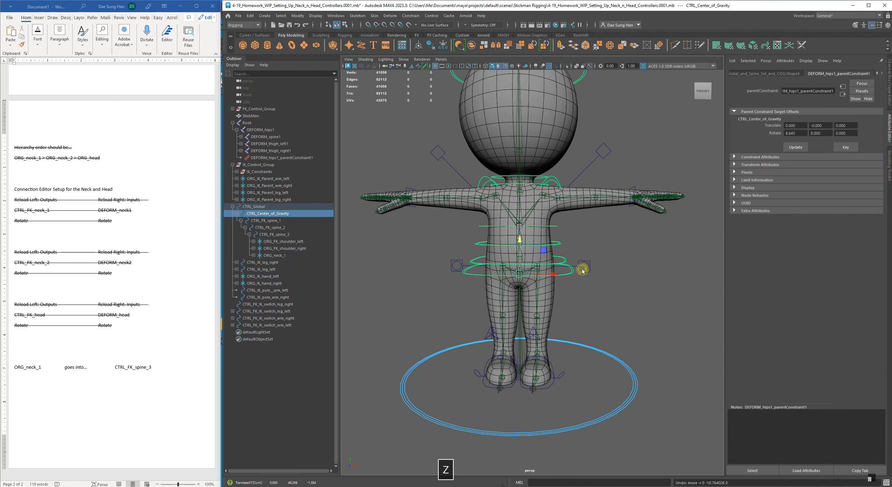
pyautogui.click(649, 293)
# Step: Parent-constrain CTRL_FK_IK_switch_leg_right to the DEFORM_hips1 joint
pyautogui.keyDown('alt'); pyautogui.moveTo(454, 287); pyautogui.dragTo(408, 262); pyautogui.keyUp('alt')
pyautogui.keyDown('alt'); pyautogui.moveTo(408, 263); pyautogui.dragTo(506, 304, button='right'); pyautogui.keyUp('alt')
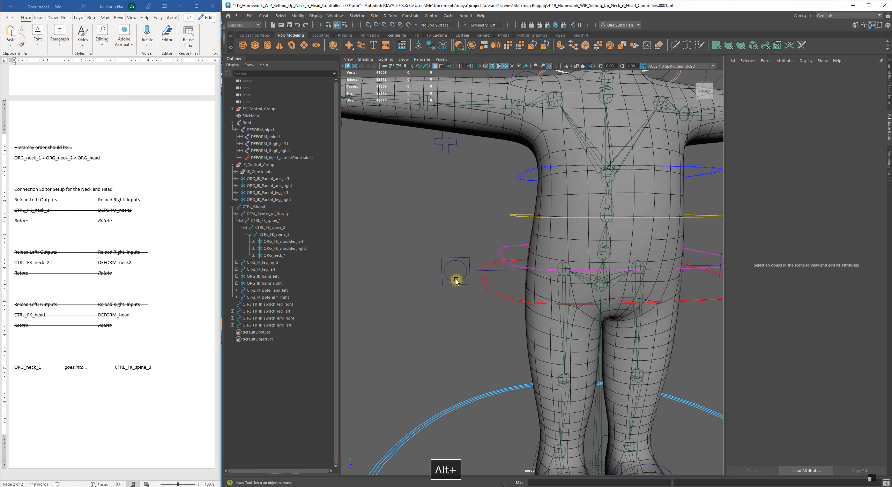
pyautogui.keyDown('alt'); pyautogui.moveTo(475, 339); pyautogui.dragTo(506, 286); pyautogui.keyUp('alt')
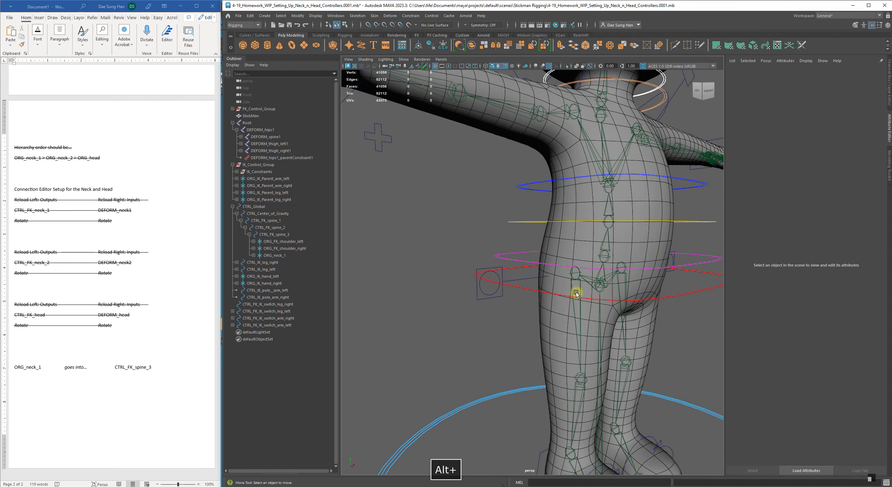
pyautogui.keyDown('alt'); pyautogui.moveTo(575, 293); pyautogui.dragTo(557, 287); pyautogui.keyUp('alt')
pyautogui.click(888, 66)
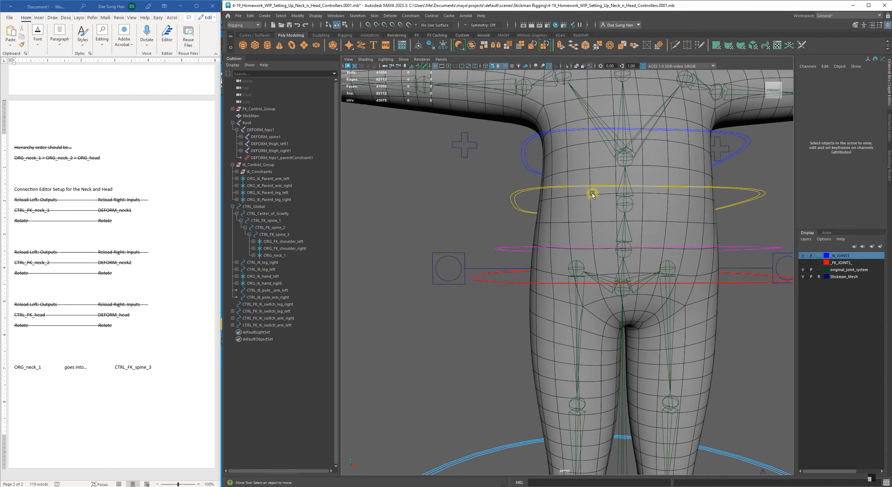
pyautogui.keyDown('alt'); pyautogui.moveTo(592, 195); pyautogui.dragTo(584, 297); pyautogui.keyUp('alt')
pyautogui.click(619, 291)
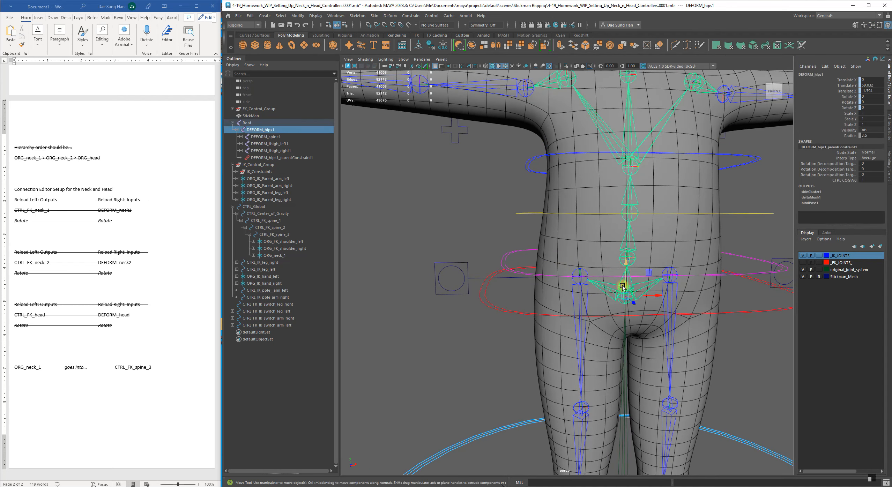
pyautogui.keyDown('shift'); pyautogui.moveTo(445, 251); pyautogui.dragTo(455, 266); pyautogui.keyUp('shift')
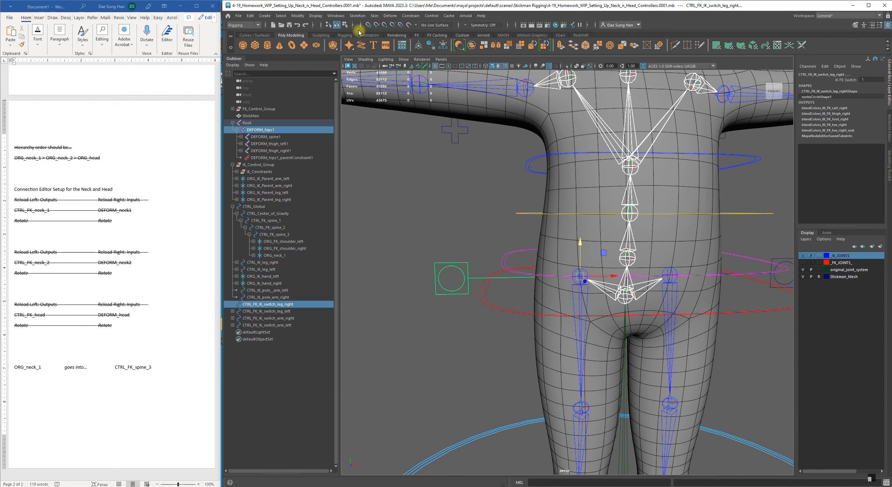
pyautogui.click(410, 16)
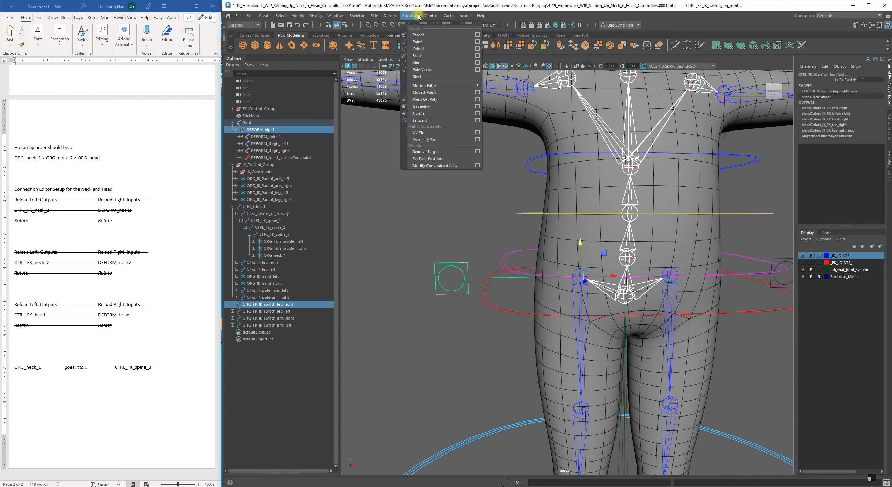
pyautogui.click(418, 34)
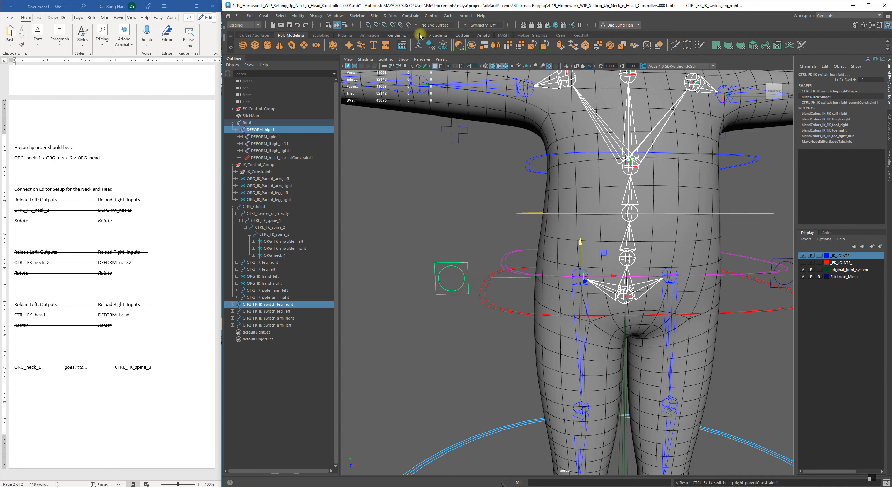
# Step: Select DEFORM_hips1 and add CTRL_FK_IK_switch_leg_right to the selection to inspect the switch's parent constraint
pyautogui.keyDown('alt'); pyautogui.moveTo(571, 288); pyautogui.dragTo(520, 255, button='middle'); pyautogui.keyUp('alt')
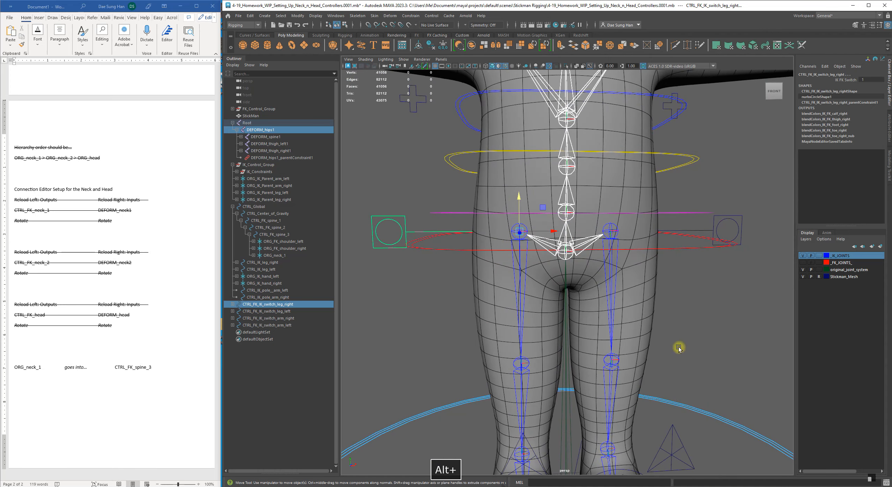
pyautogui.click(663, 352)
pyautogui.click(550, 238)
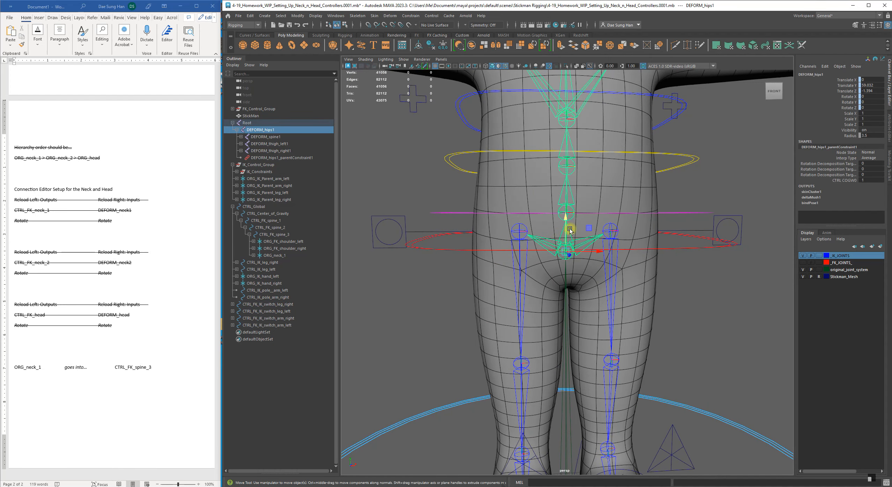
pyautogui.keyDown('shift'); pyautogui.click(373, 222); pyautogui.keyUp('shift')
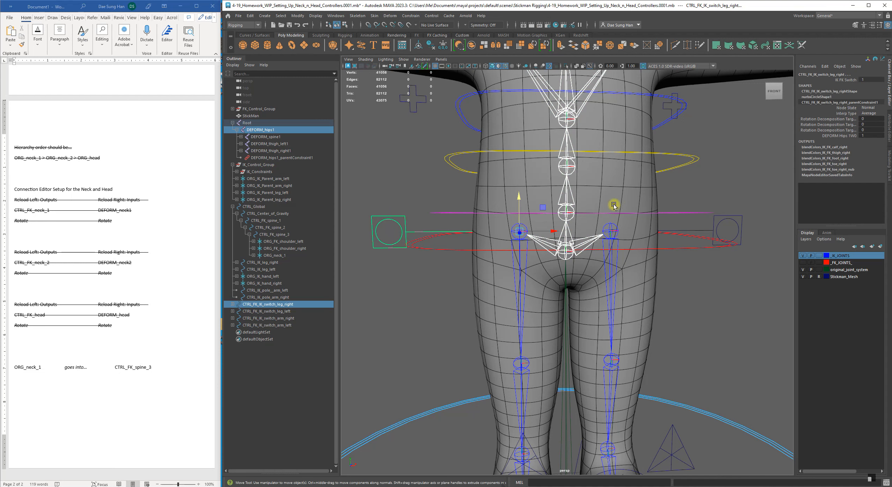
# Step: Test-move CTRL_Center_of_Gravity down about 19.2 units in Y to check that both leg switches follow, and undo it
pyautogui.keyDown('alt'); pyautogui.moveTo(613, 205); pyautogui.dragTo(542, 195, button='right'); pyautogui.keyUp('alt')
pyautogui.keyDown('alt'); pyautogui.moveTo(541, 195); pyautogui.dragTo(541, 203); pyautogui.keyUp('alt')
pyautogui.click(665, 275)
pyautogui.click(647, 269)
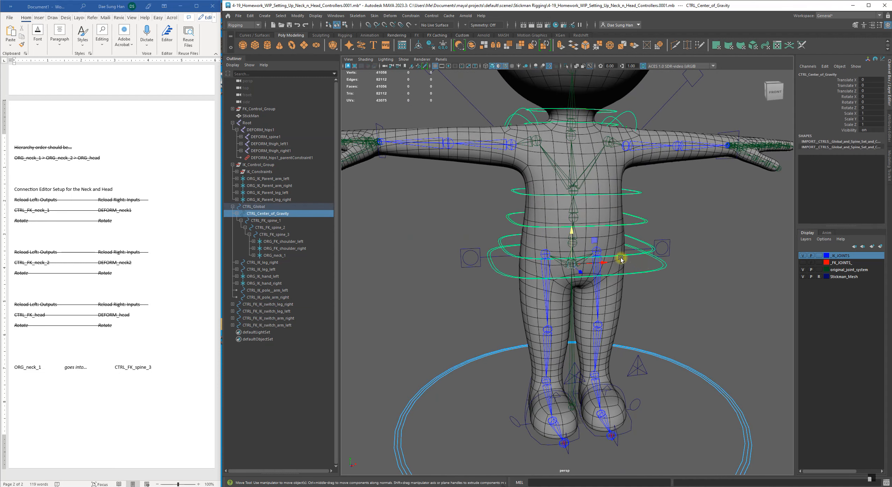
pyautogui.moveTo(572, 238); pyautogui.dragTo(567, 281)
pyautogui.press('z')
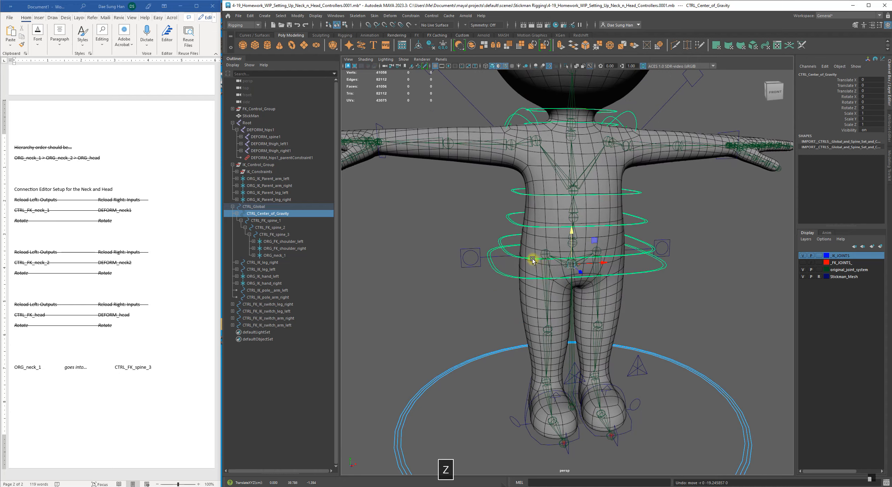
# Step: Test-rotate CTRL_Center_of_Gravity to check the leg switches, undo the changes, return to the Move tool, and deselect
pyautogui.press('e')
pyautogui.keyDown('alt'); pyautogui.moveTo(532, 256); pyautogui.dragTo(506, 246, button='right'); pyautogui.keyUp('alt')
pyautogui.keyDown('alt'); pyautogui.moveTo(506, 246); pyautogui.dragTo(521, 247); pyautogui.keyUp('alt')
pyautogui.moveTo(589, 256)
pyautogui.mouseDown()
pyautogui.moveTo(579, 248)
pyautogui.moveTo(572, 265)
pyautogui.moveTo(570, 237)
pyautogui.moveTo(553, 230)
pyautogui.moveTo(555, 314)
pyautogui.moveTo(546, 242)
pyautogui.moveTo(566, 255)
pyautogui.moveTo(576, 241)
pyautogui.moveTo(579, 266)
pyautogui.moveTo(589, 252)
pyautogui.mouseUp()
pyautogui.press('z')
pyautogui.press('e')
pyautogui.press('w')
pyautogui.hotkey('ctrl', 'z')
pyautogui.click(685, 257)
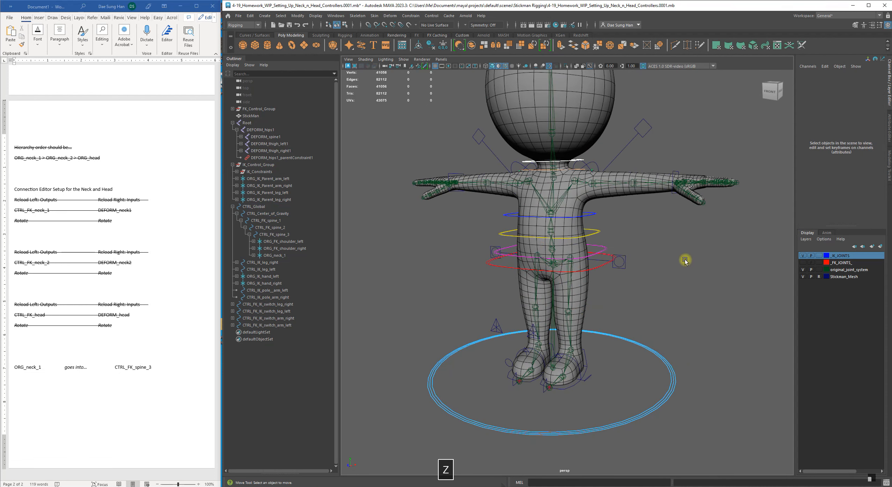
# Step: In the Word notes, strike through the line "ORG_neck_1 goes into... CTRL_FK_spine_3"
pyautogui.click(172, 363)
pyautogui.moveTo(15, 367); pyautogui.dragTo(169, 379)
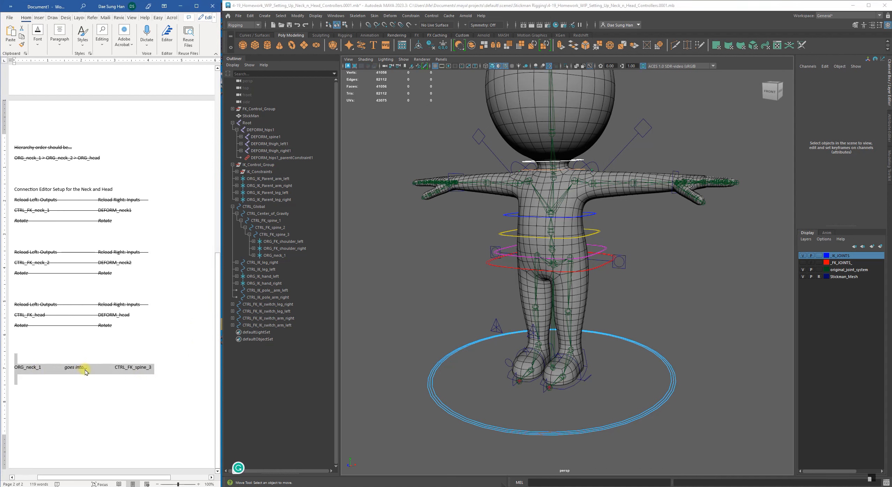
pyautogui.rightClick(119, 368)
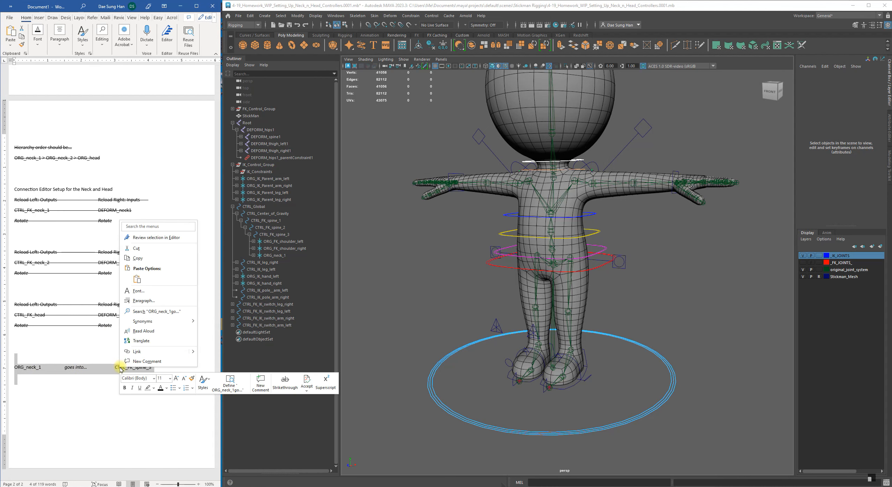
pyautogui.click(285, 383)
pyautogui.click(98, 382)
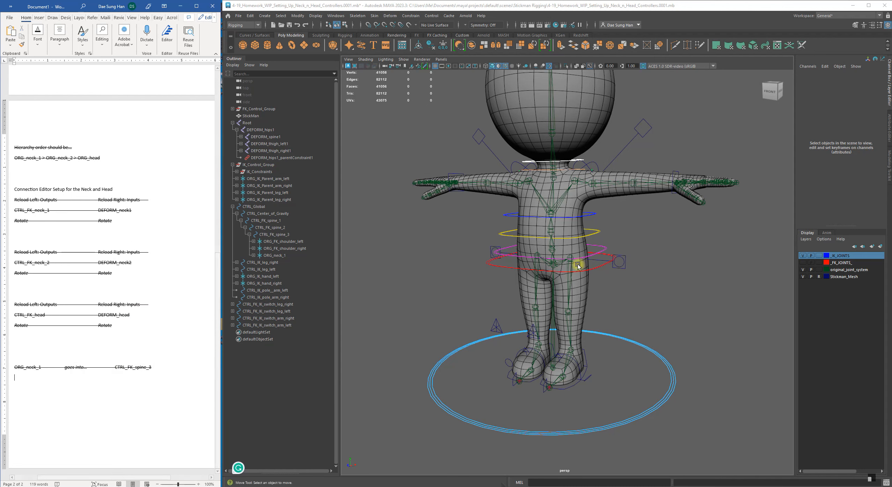
# Step: In Maya, test-rotate CTRL_FK_neck_1 about 7.5 degrees in X to check the head's movement, undo it, and deselect
pyautogui.keyDown('alt'); pyautogui.moveTo(663, 269); pyautogui.dragTo(599, 300); pyautogui.keyUp('alt')
pyautogui.keyDown('alt'); pyautogui.moveTo(599, 300); pyautogui.dragTo(523, 276, button='right'); pyautogui.keyUp('alt')
pyautogui.keyDown('alt'); pyautogui.moveTo(523, 276); pyautogui.dragTo(607, 259); pyautogui.keyUp('alt')
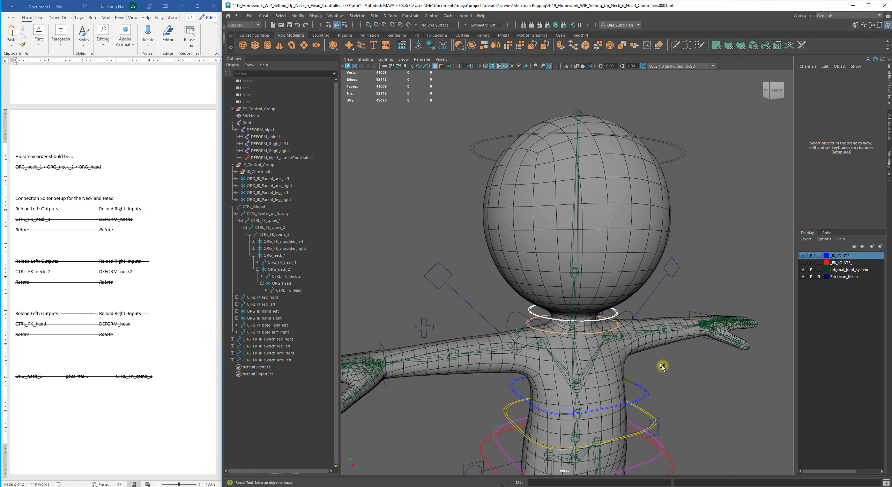
pyautogui.keyDown('alt'); pyautogui.moveTo(606, 310); pyautogui.dragTo(651, 315, button='right'); pyautogui.keyUp('alt')
pyautogui.keyDown('alt'); pyautogui.moveTo(651, 315); pyautogui.dragTo(623, 317); pyautogui.keyUp('alt')
pyautogui.keyDown('alt'); pyautogui.moveTo(616, 303); pyautogui.dragTo(565, 279, button='middle'); pyautogui.keyUp('alt')
pyautogui.keyDown('alt'); pyautogui.moveTo(451, 338); pyautogui.dragTo(494, 344); pyautogui.keyUp('alt')
pyautogui.keyDown('alt'); pyautogui.moveTo(628, 312); pyautogui.dragTo(573, 320, button='right'); pyautogui.keyUp('alt')
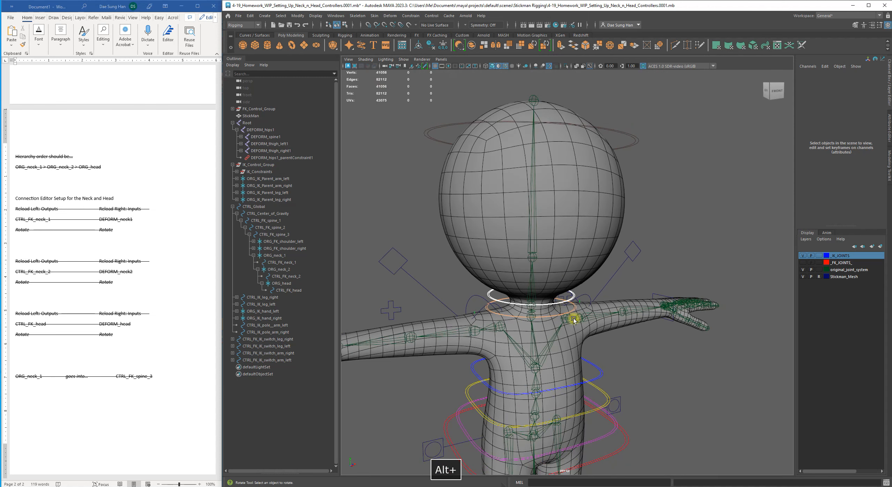
pyautogui.click(550, 315)
pyautogui.moveTo(543, 306)
pyautogui.mouseDown()
pyautogui.moveTo(537, 288)
pyautogui.moveTo(537, 312)
pyautogui.mouseUp()
pyautogui.press('z')
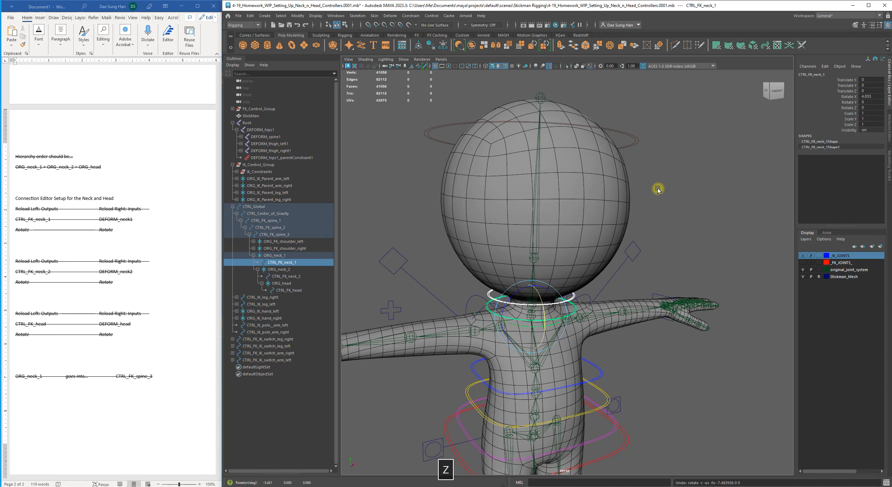
pyautogui.click(633, 211)
# Step: Test-rotate CTRL_FK_neck_2 by about -15.1 degrees in X, undo the rotation, and deselect
pyautogui.click(489, 292)
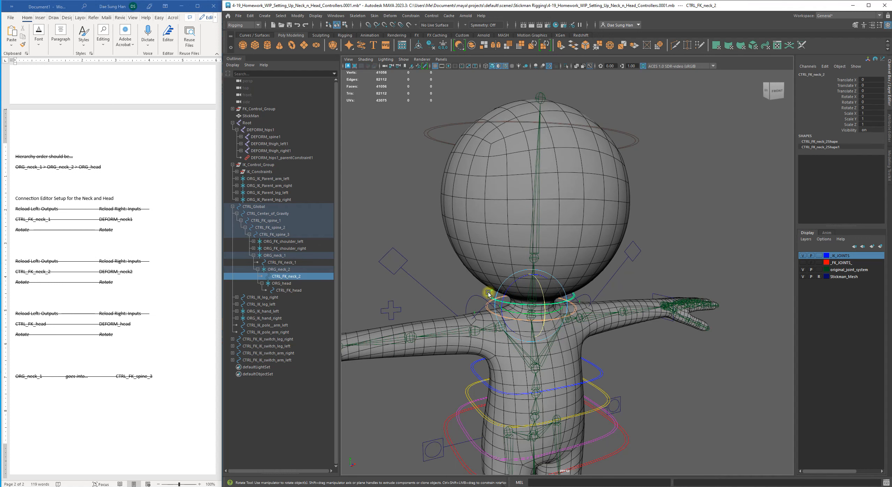
pyautogui.moveTo(486, 294); pyautogui.dragTo(538, 286)
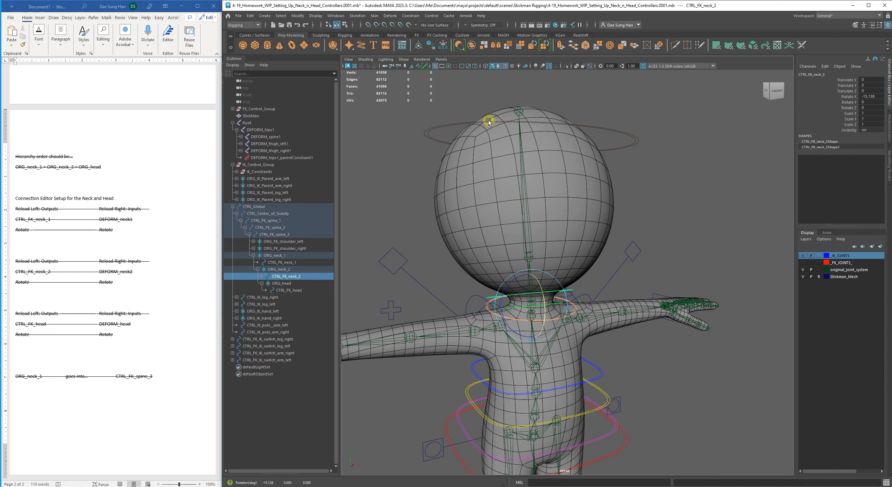
pyautogui.press('z')
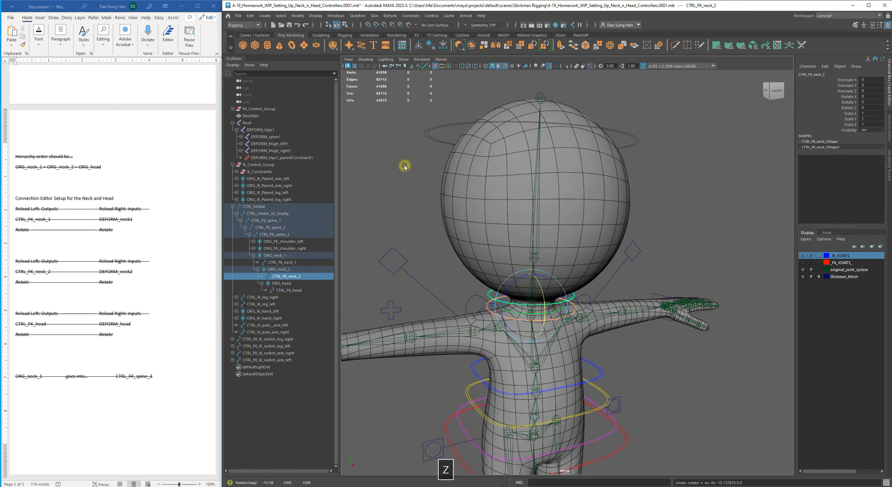
pyautogui.click(354, 273)
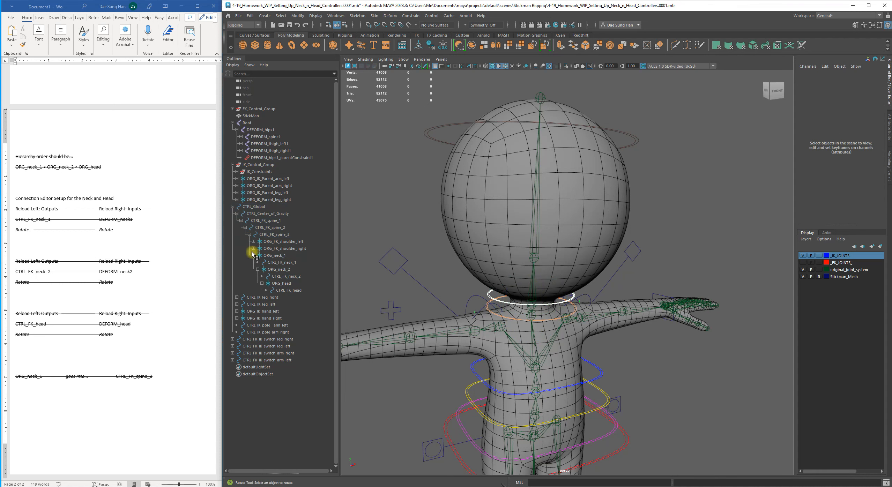
# Step: Examine the nesting of ORG_neck_1, ORG_neck_2, ORG_head, and their FK controls in the Outliner hierarchy
pyautogui.click(261, 283)
pyautogui.click(277, 283)
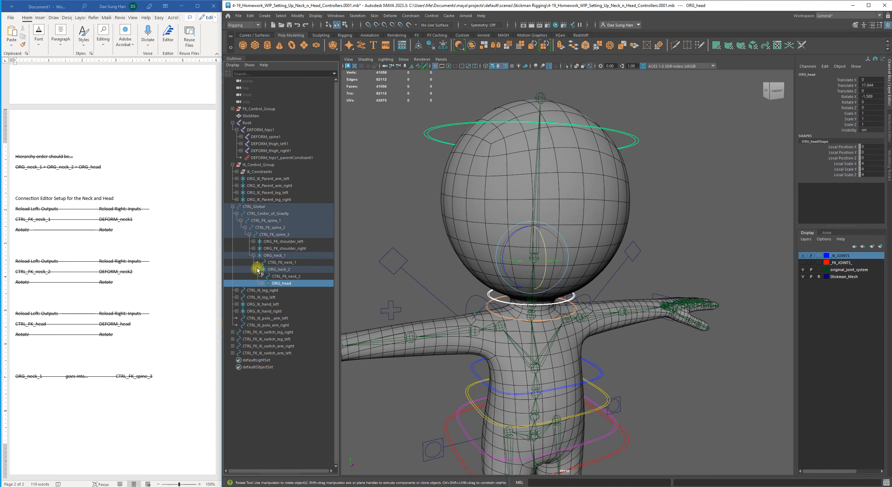
pyautogui.click(284, 271)
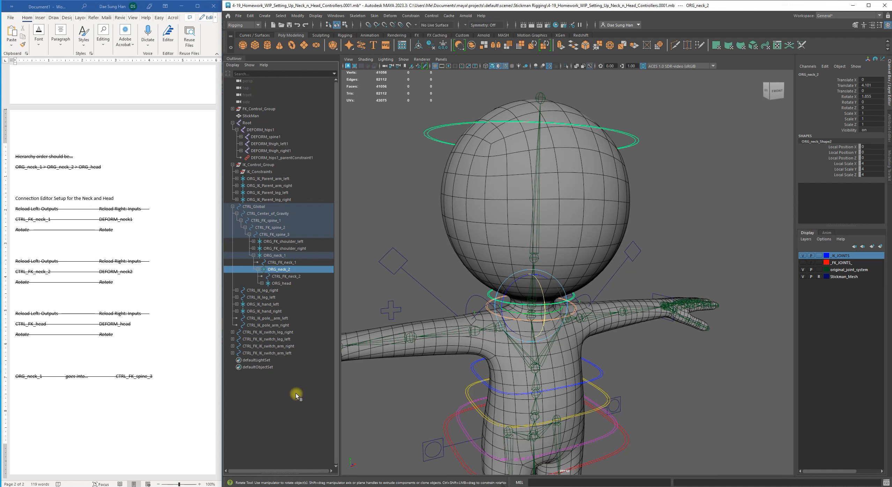
pyautogui.click(294, 376)
pyautogui.click(261, 283)
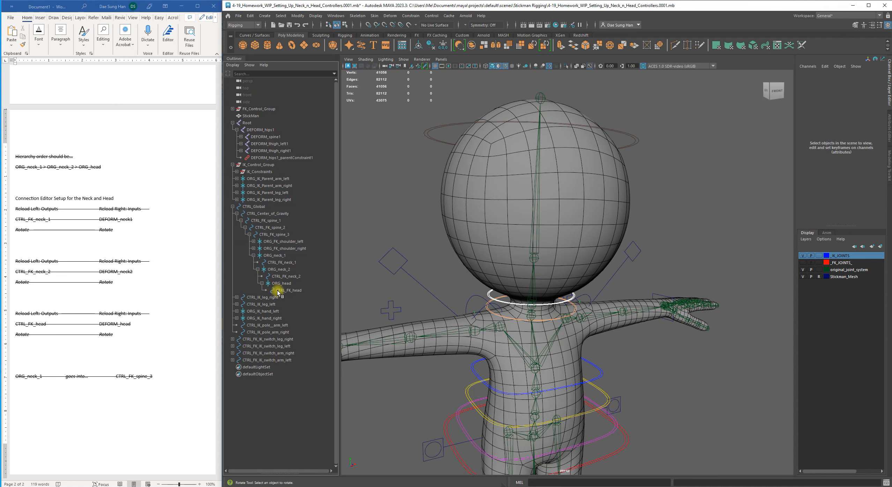
pyautogui.click(278, 290)
pyautogui.click(278, 283)
pyautogui.click(279, 276)
pyautogui.click(276, 269)
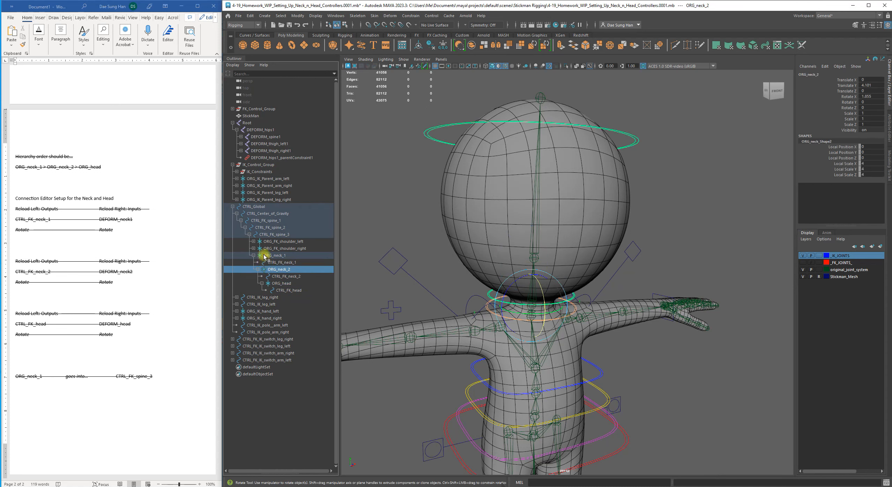
pyautogui.click(273, 256)
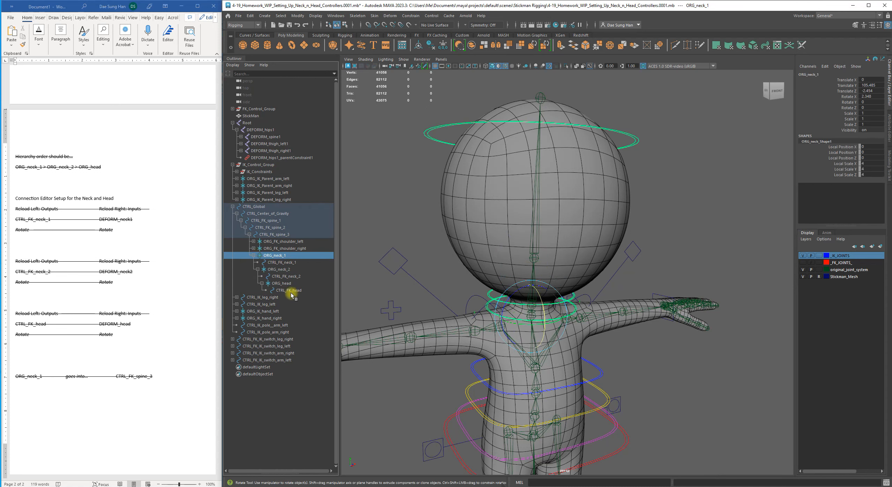
pyautogui.click(279, 283)
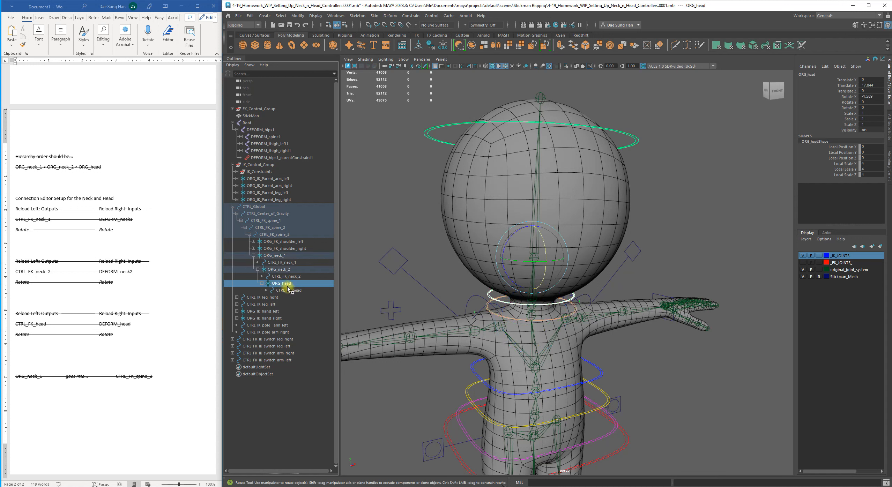
# Step: Unparent ORG_head from ORG_neck_2 to the top level of the scene hierarchy, and deselect
pyautogui.click(261, 283)
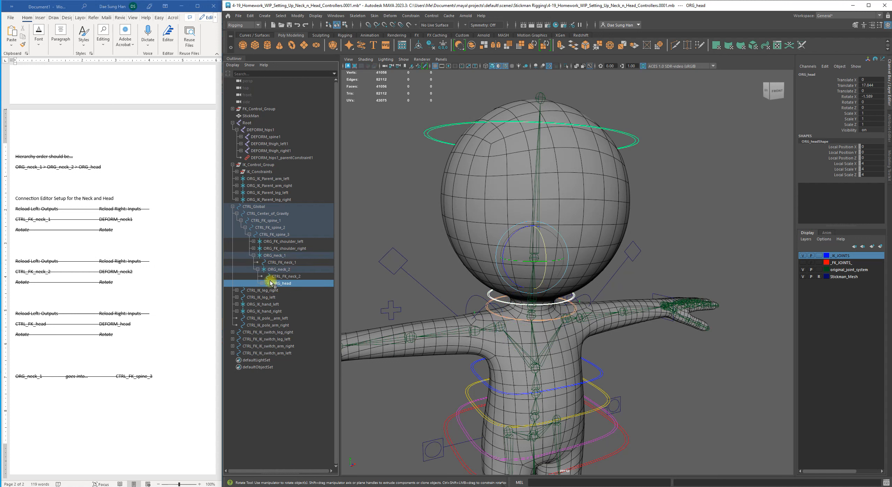
pyautogui.click(262, 283)
pyautogui.click(262, 284)
pyautogui.moveTo(285, 286); pyautogui.dragTo(278, 407)
pyautogui.click(274, 409)
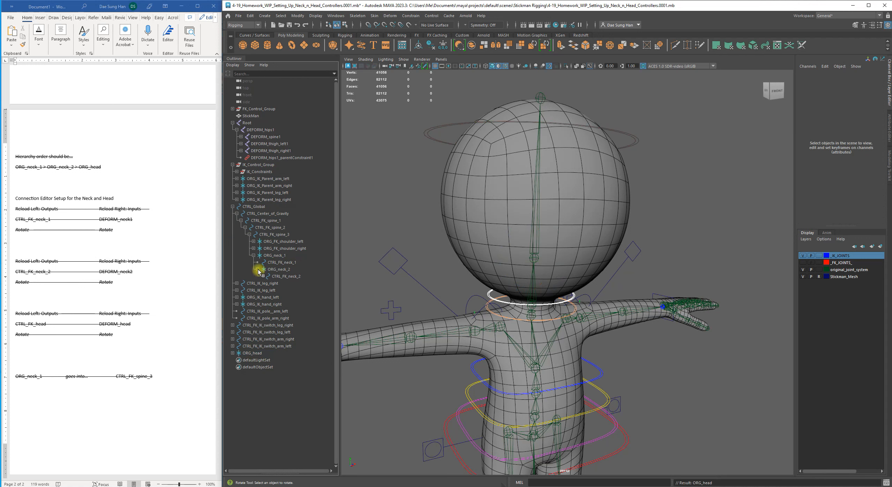
# Step: Unparent ORG_neck_2 with its CTRL_FK_neck_2 control from ORG_neck_1 to the top level, deselect, and collapse ORG_neck_1
pyautogui.click(287, 277)
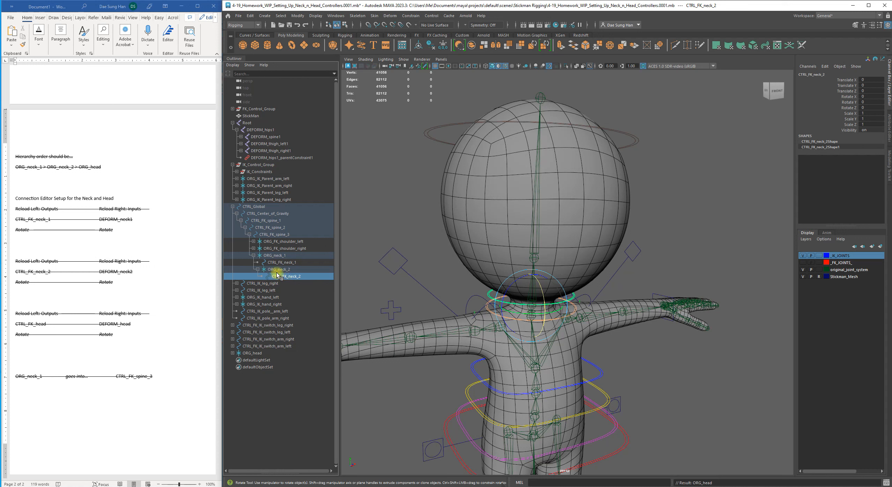
pyautogui.click(276, 269)
pyautogui.moveTo(288, 271)
pyautogui.mouseDown()
pyautogui.moveTo(260, 273)
pyautogui.moveTo(278, 273)
pyautogui.mouseUp()
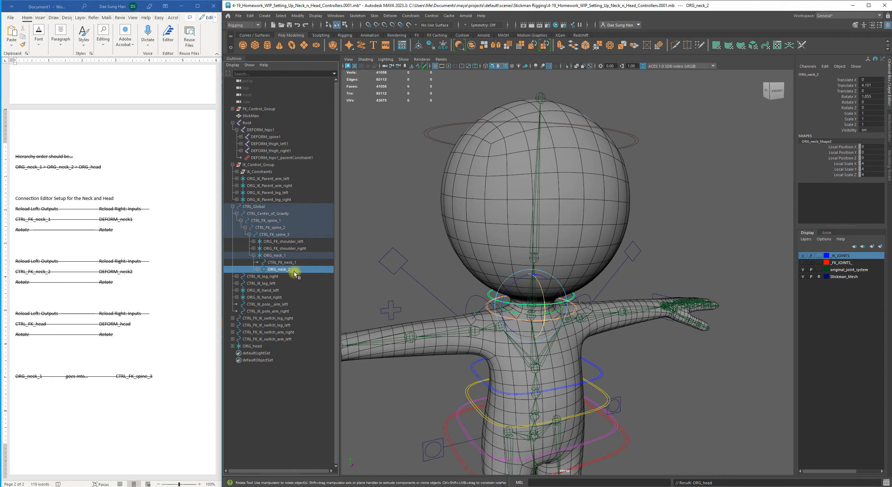
pyautogui.moveTo(283, 272); pyautogui.dragTo(286, 424)
pyautogui.click(294, 422)
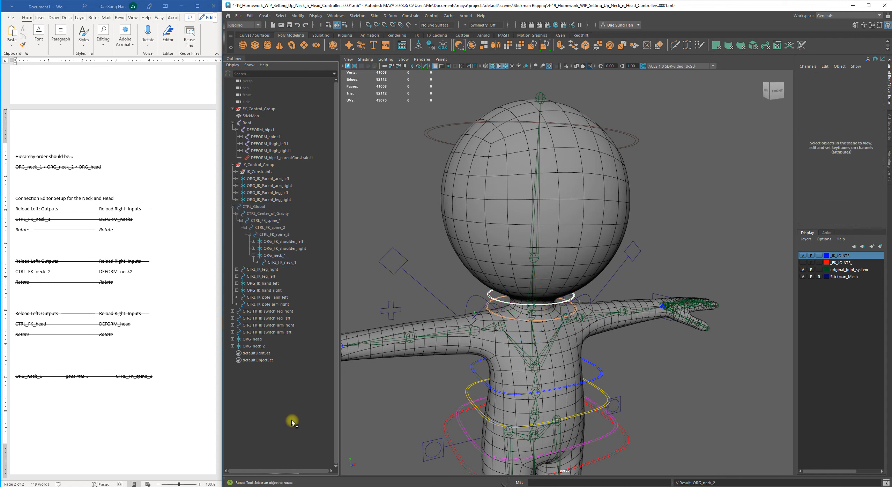
pyautogui.click(253, 256)
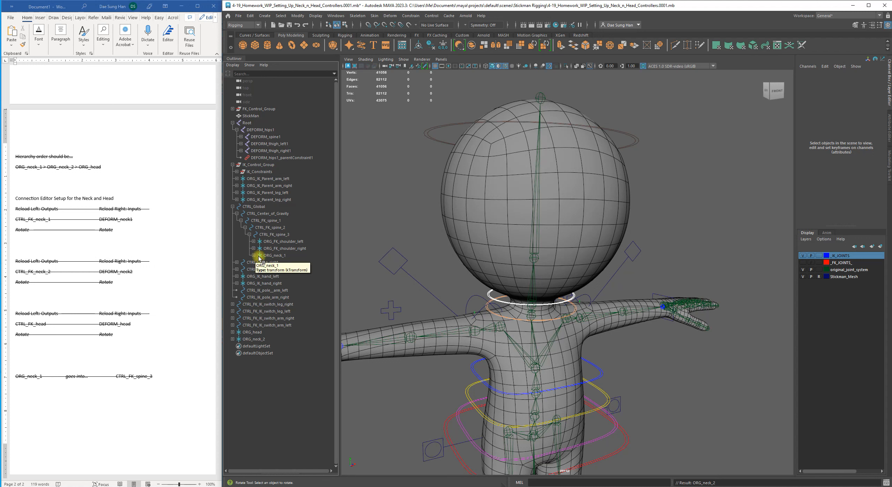
# Step: Examine how ORG_neck_1 sits beneath CTRL_FK_spine_3 alongside the ORG_FK_shoulder_left and ORG_FK_shoulder_right groups in the Outliner, and deselect
pyautogui.click(271, 256)
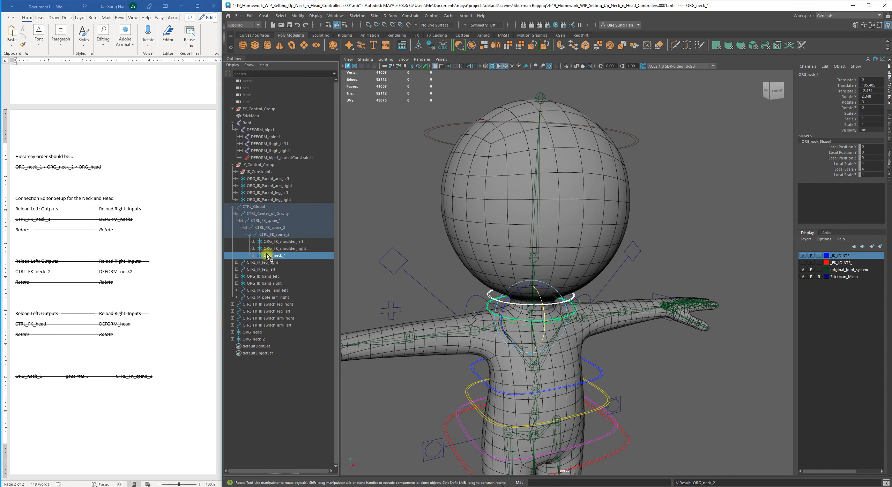
pyautogui.click(256, 235)
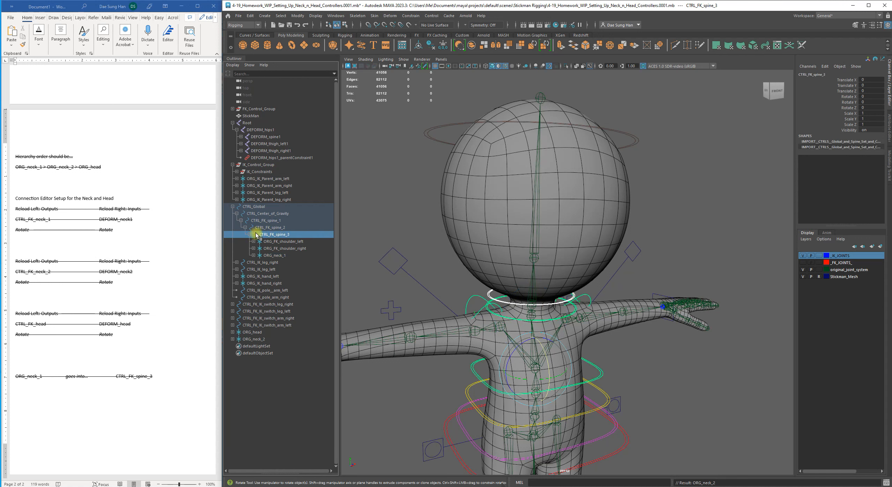
pyautogui.click(276, 256)
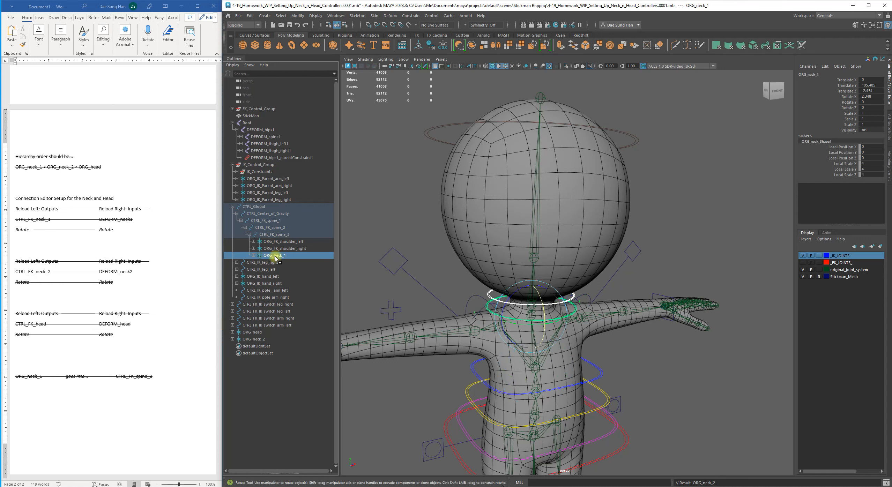
pyautogui.click(294, 249)
pyautogui.click(294, 241)
pyautogui.click(293, 249)
pyautogui.click(293, 240)
pyautogui.click(291, 248)
pyautogui.click(289, 241)
pyautogui.click(288, 248)
pyautogui.click(287, 242)
pyautogui.click(287, 248)
pyautogui.click(281, 241)
pyautogui.click(273, 256)
pyautogui.click(284, 379)
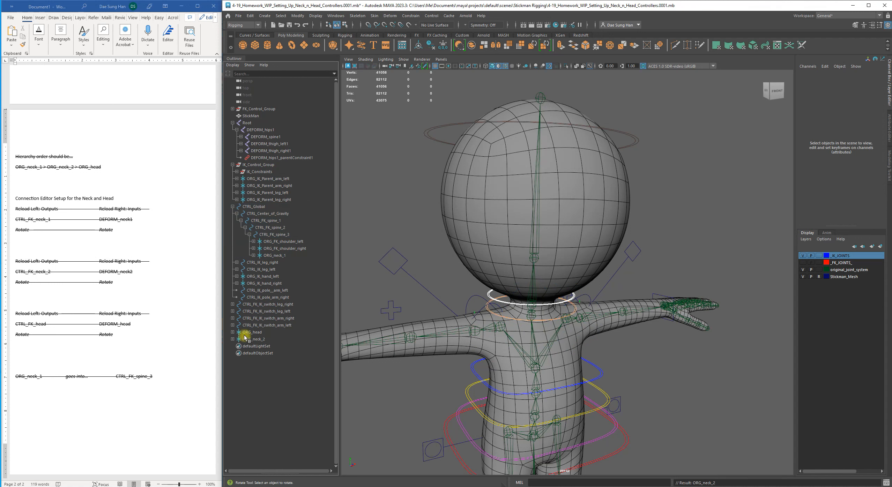
# Step: Expand ORG_neck_1 in the Outliner, inspect its nested CTRL_FK_neck_1 controller, and deselect
pyautogui.click(253, 256)
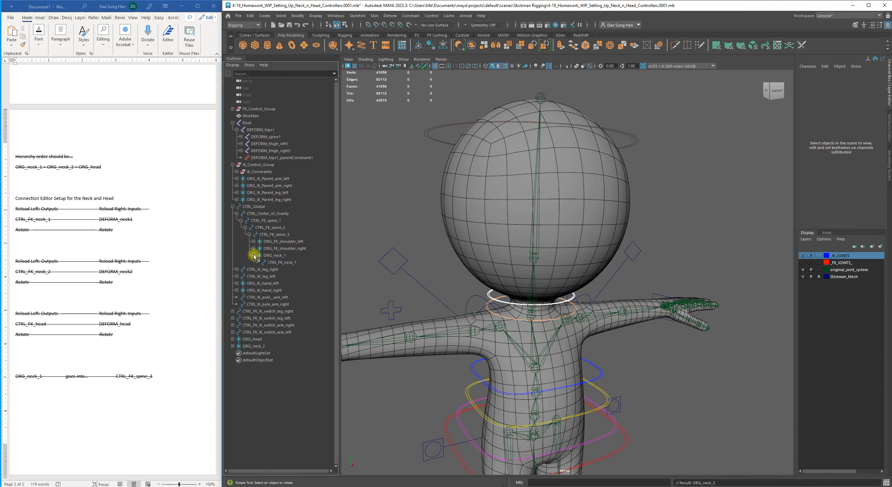
pyautogui.click(270, 263)
pyautogui.click(266, 256)
pyautogui.click(267, 263)
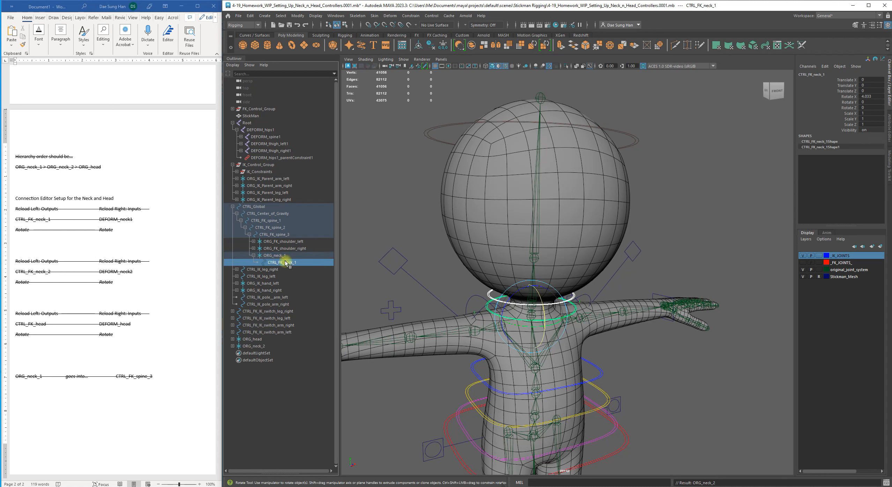
pyautogui.click(270, 427)
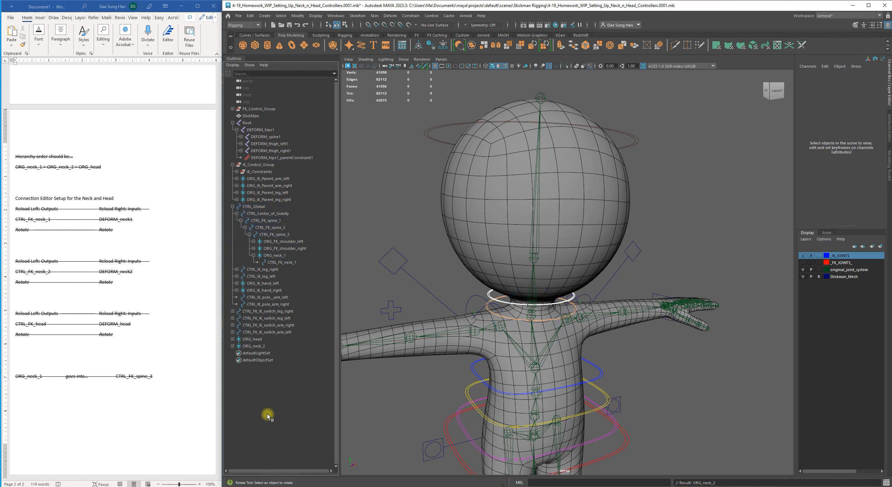
# Step: Parent ORG_neck_2 under CTRL_FK_neck_1 in the Outliner, expand its hierarchy, and deselect
pyautogui.click(251, 346)
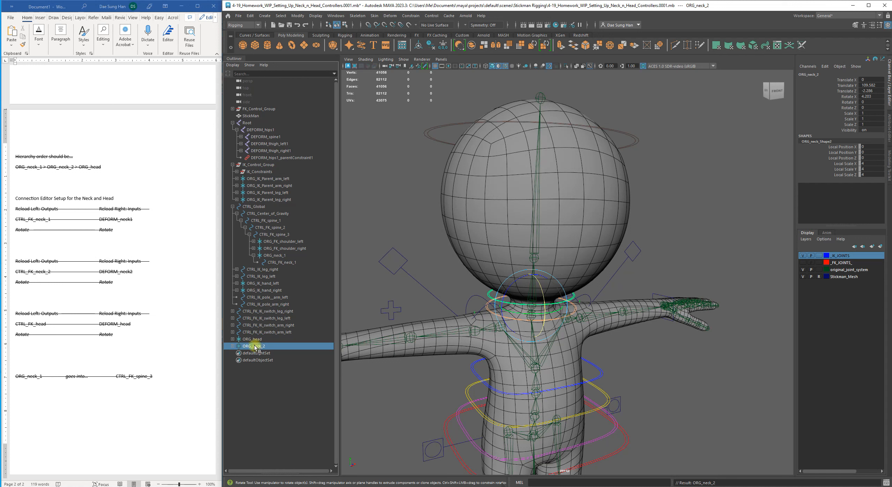
pyautogui.moveTo(254, 346); pyautogui.dragTo(289, 257, button='middle')
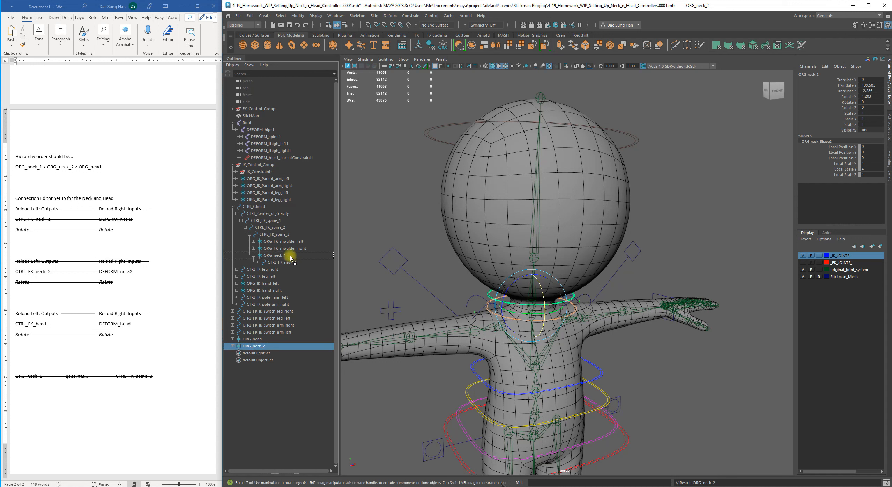
pyautogui.moveTo(293, 259); pyautogui.dragTo(303, 267, button='middle')
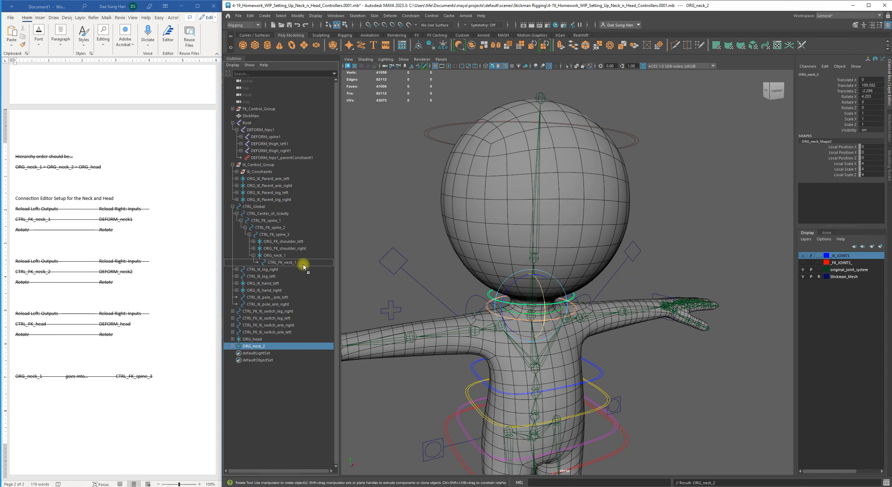
pyautogui.moveTo(302, 265)
pyautogui.mouseDown(button='middle')
pyautogui.moveTo(279, 264)
pyautogui.moveTo(308, 263)
pyautogui.mouseUp(button='middle')
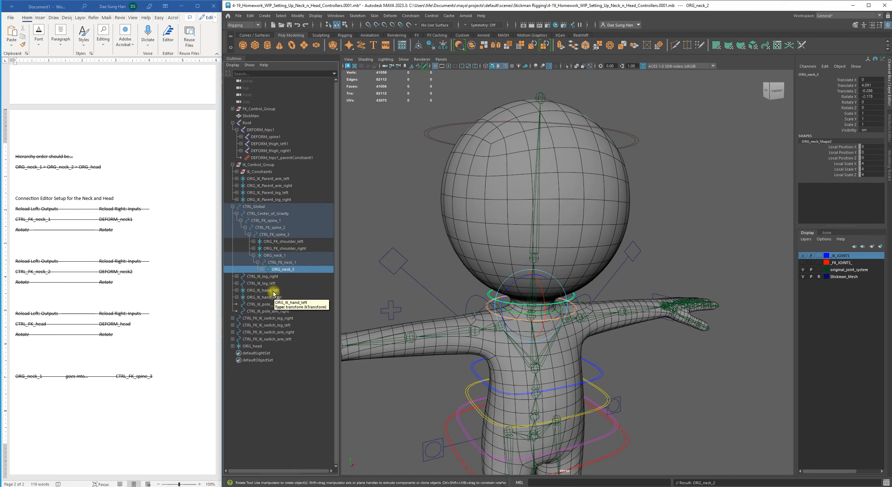
pyautogui.click(261, 270)
pyautogui.click(291, 422)
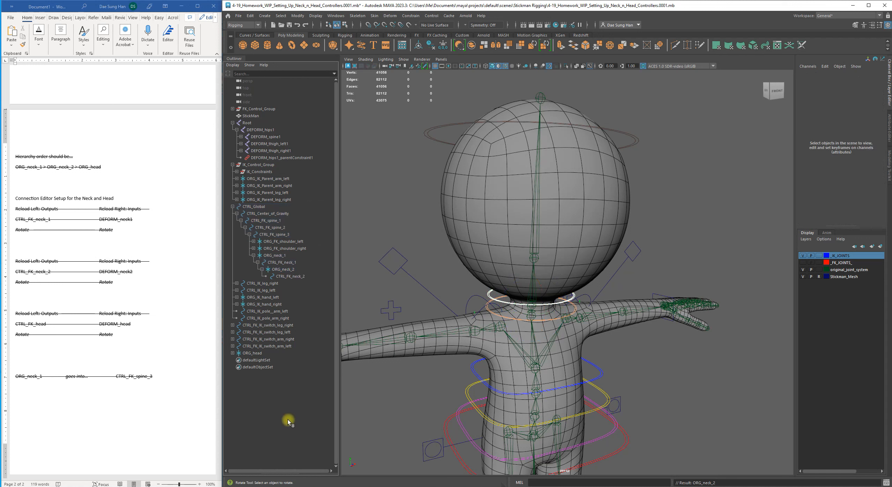
# Step: Parent ORG_head under CTRL_FK_neck_2 in the Outliner, expand its hierarchy down to CTRL_FK_head, and deselect
pyautogui.click(288, 277)
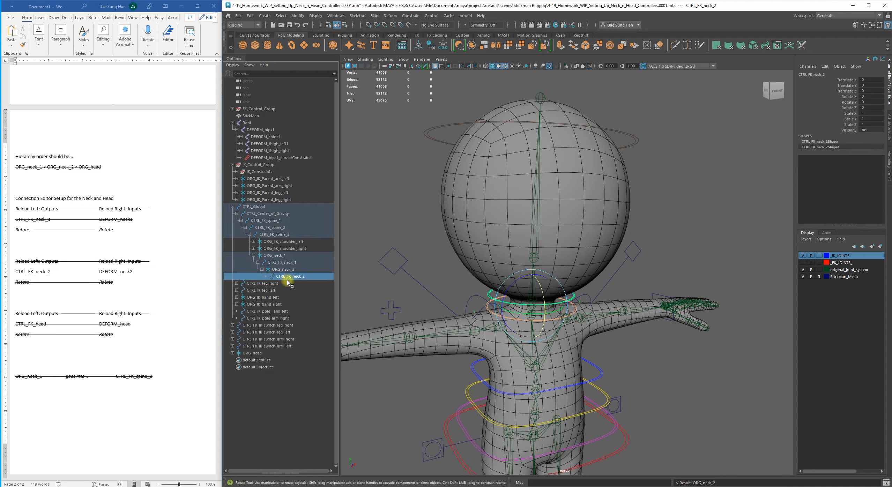
pyautogui.click(245, 410)
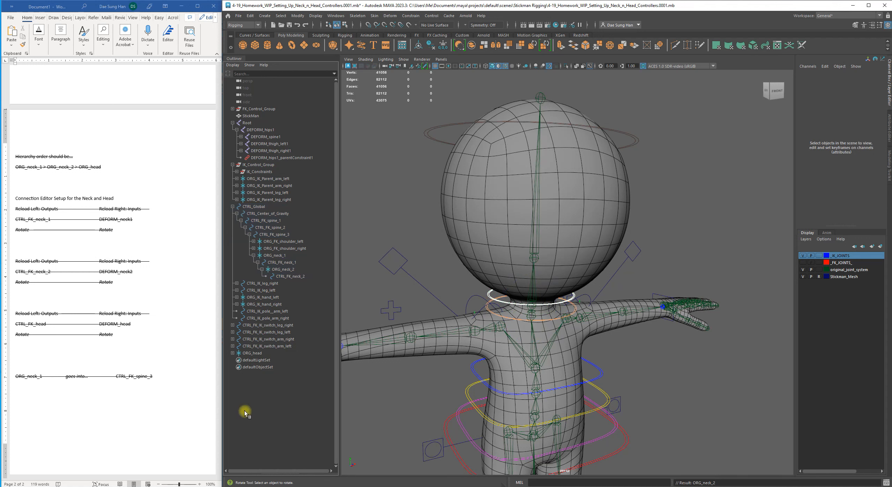
pyautogui.click(252, 353)
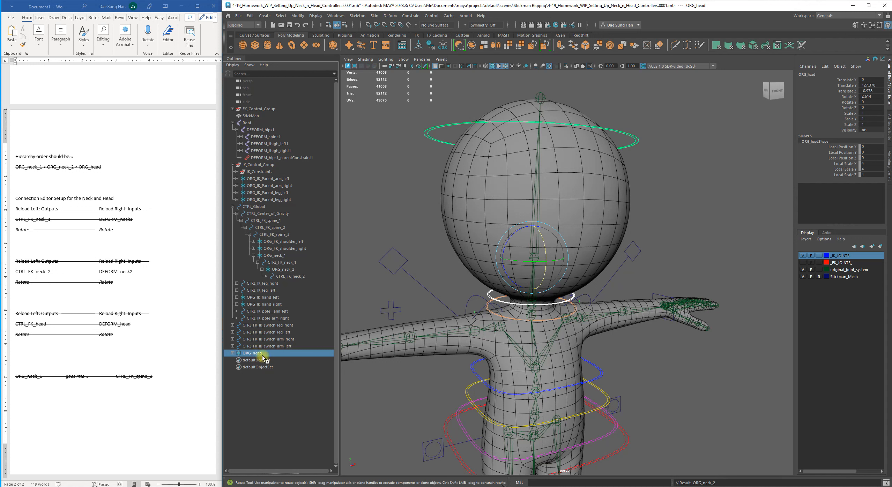
pyautogui.moveTo(260, 353); pyautogui.dragTo(294, 279, button='middle')
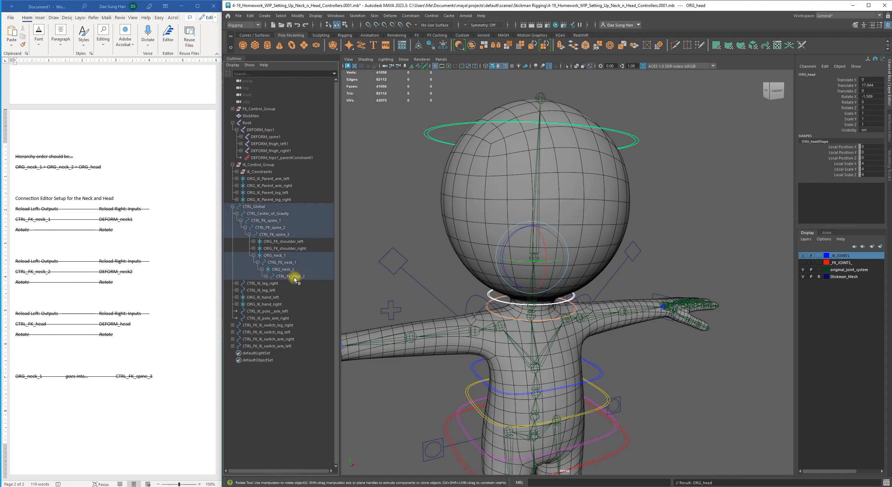
pyautogui.click(266, 276)
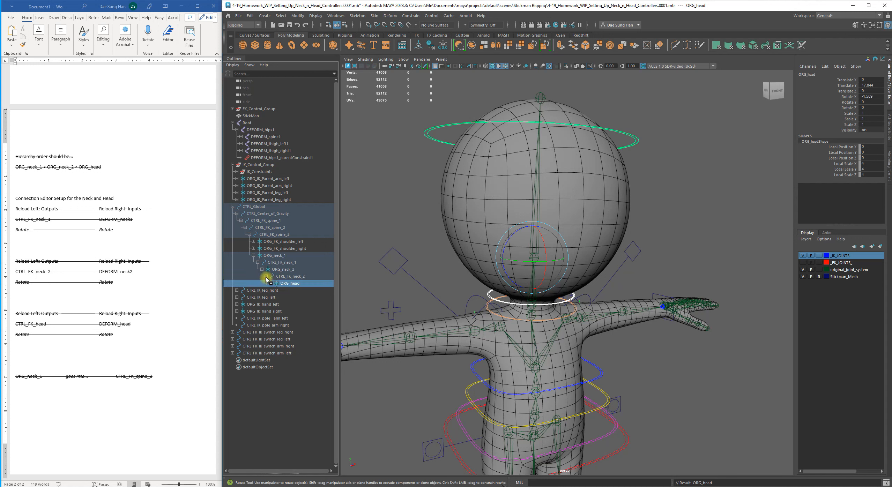
pyautogui.click(271, 283)
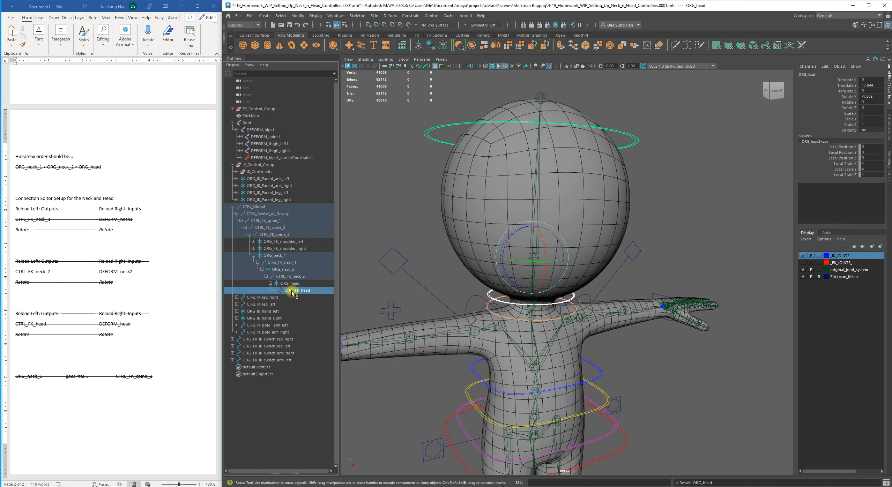
pyautogui.click(530, 334)
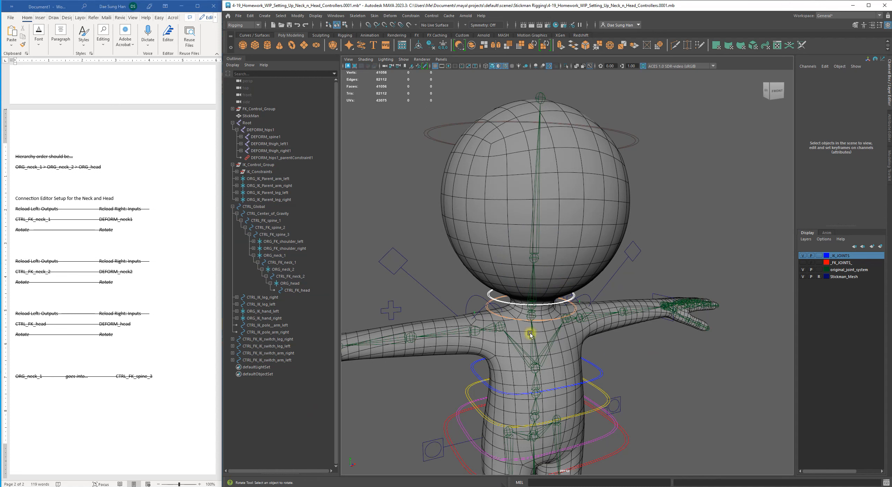
# Step: Test-rotate CTRL_FK_neck_1 in X to check the neck and head hierarchy, undo the rotation, and deselect
pyautogui.click(520, 317)
pyautogui.keyDown('alt'); pyautogui.moveTo(547, 317); pyautogui.dragTo(558, 310); pyautogui.keyUp('alt')
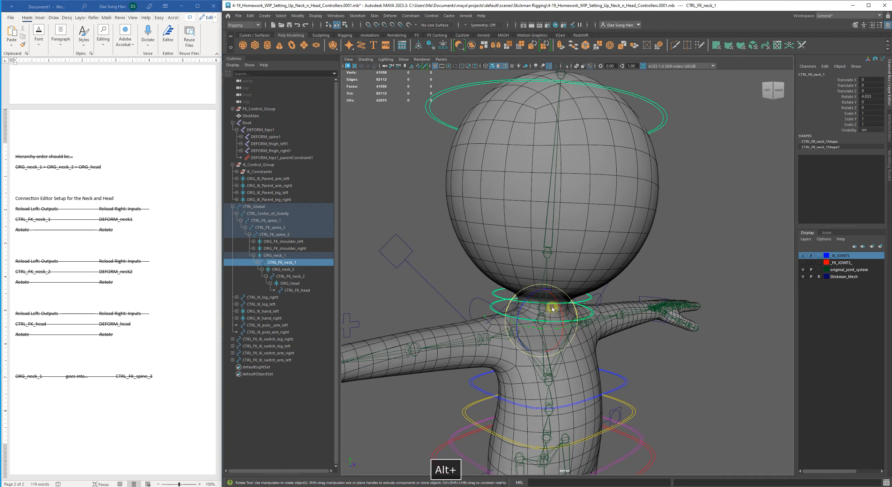
pyautogui.keyDown('alt'); pyautogui.moveTo(685, 152); pyautogui.dragTo(581, 273, button='right'); pyautogui.keyUp('alt')
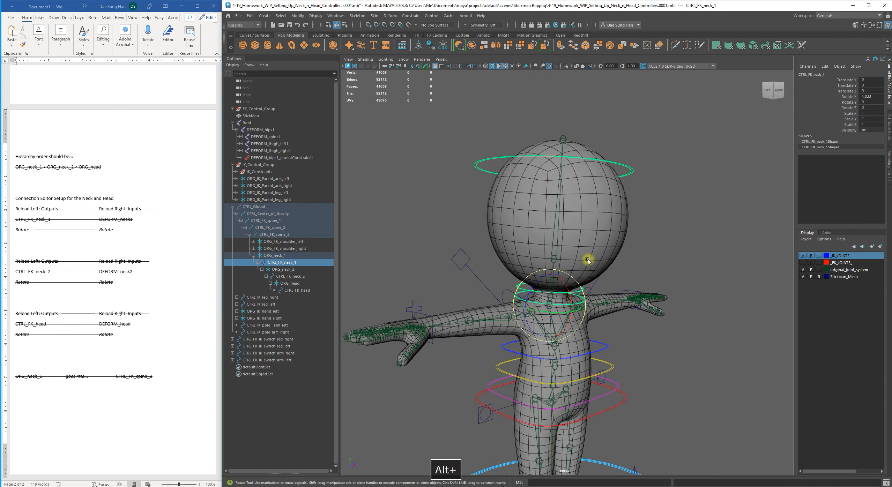
pyautogui.moveTo(566, 293); pyautogui.dragTo(544, 275)
pyautogui.hotkey('ctrl', 'z')
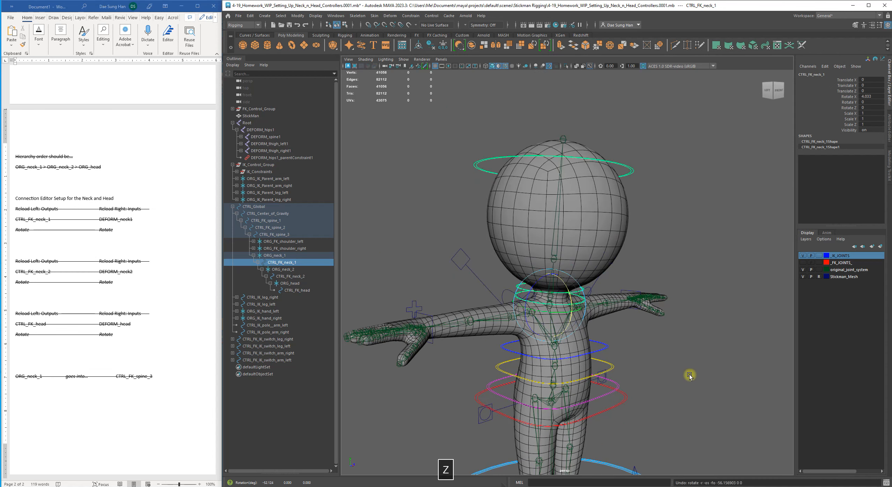
pyautogui.click(688, 376)
# Step: Test-rotate CTRL_FK_neck_2 in X and undo the rotation
pyautogui.click(517, 287)
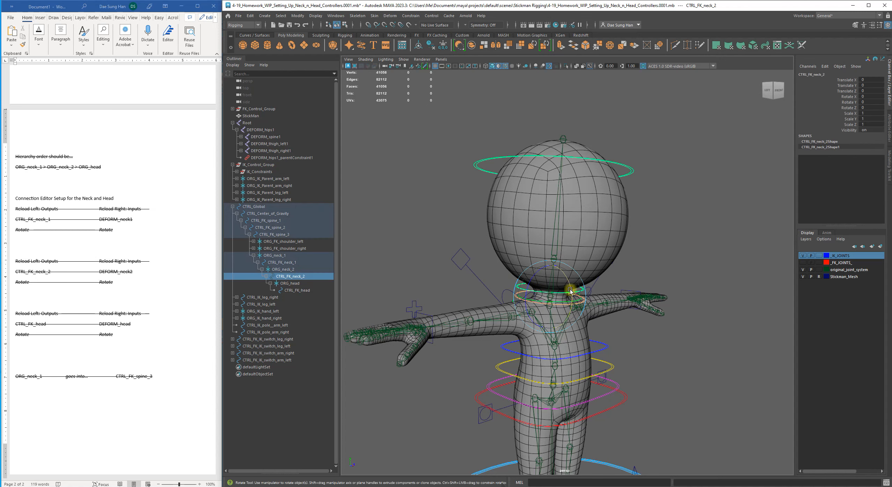
pyautogui.moveTo(575, 279); pyautogui.dragTo(552, 289)
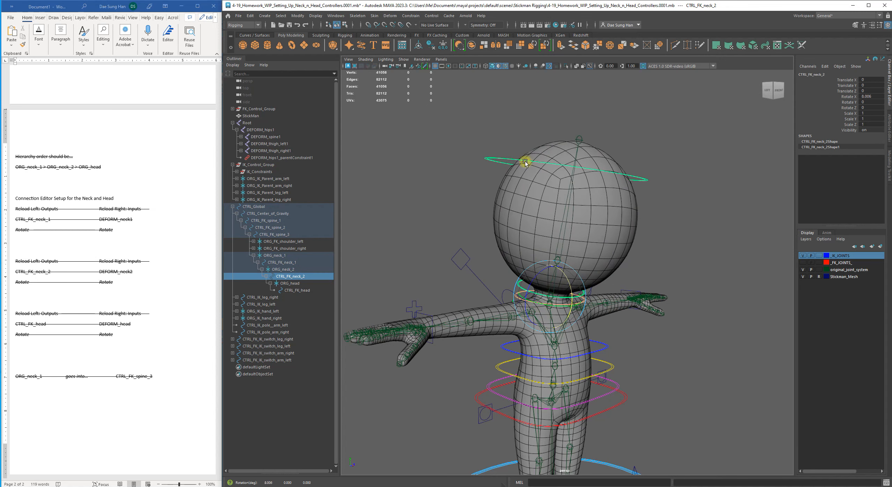
pyautogui.press('z')
# Step: Select CTRL_FK_head, CTRL_FK_neck_2, and CTRL_FK_neck_1 together, test-rotate them, undo the rotation, and deselect
pyautogui.keyDown('alt'); pyautogui.moveTo(523, 229); pyautogui.dragTo(519, 261, button='middle'); pyautogui.keyUp('alt')
pyautogui.keyDown('alt'); pyautogui.moveTo(519, 261); pyautogui.dragTo(565, 289, button='right'); pyautogui.keyUp('alt')
pyautogui.click(634, 193)
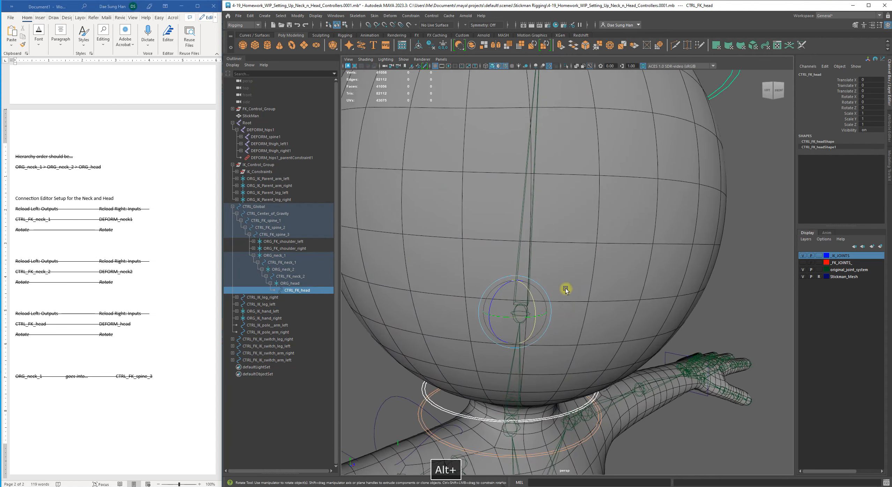
pyautogui.keyDown('alt'); pyautogui.moveTo(565, 289); pyautogui.dragTo(573, 234, button='middle'); pyautogui.keyUp('alt')
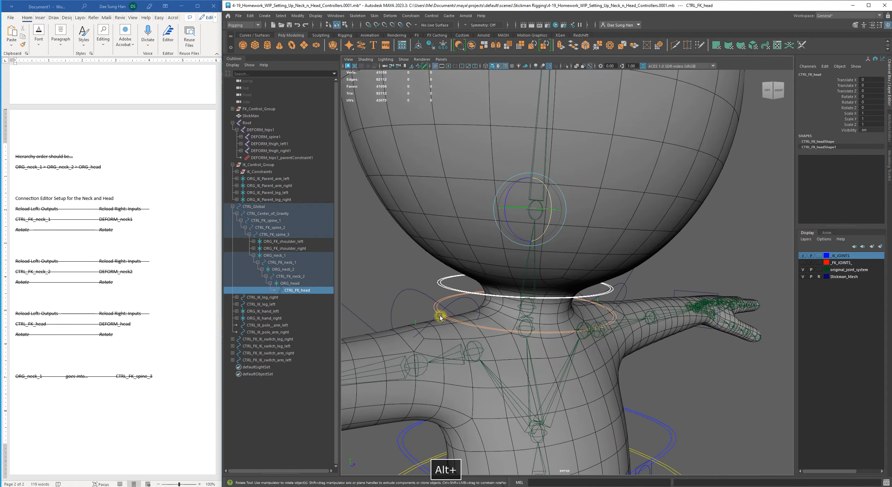
pyautogui.keyDown('shift'); pyautogui.click(451, 286); pyautogui.keyUp('shift')
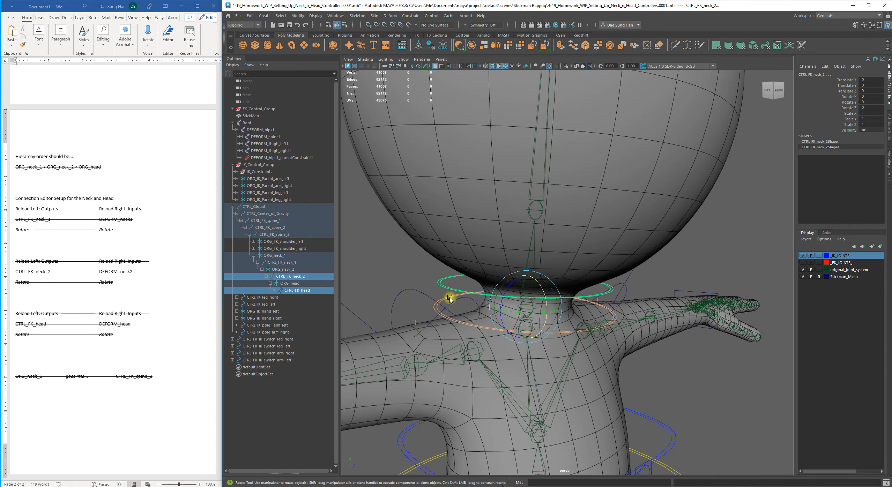
pyautogui.keyDown('shift'); pyautogui.click(450, 299); pyautogui.keyUp('shift')
pyautogui.keyDown('alt'); pyautogui.moveTo(593, 279); pyautogui.dragTo(552, 274, button='right'); pyautogui.keyUp('alt')
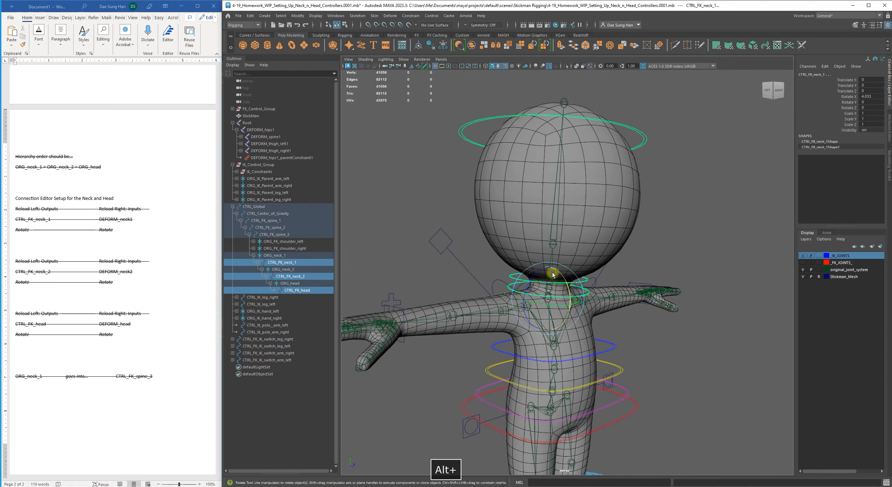
pyautogui.keyDown('alt'); pyautogui.moveTo(563, 292); pyautogui.dragTo(550, 306, button='middle'); pyautogui.keyUp('alt')
pyautogui.moveTo(553, 294)
pyautogui.mouseDown()
pyautogui.moveTo(555, 304)
pyautogui.moveTo(551, 296)
pyautogui.moveTo(541, 311)
pyautogui.moveTo(537, 290)
pyautogui.mouseUp()
pyautogui.press('z')
pyautogui.click(615, 343)
# Step: Test-move CTRL_Center_of_Gravity to check that the whole upper-body control chain follows, undo each move, and deselect
pyautogui.keyDown('alt'); pyautogui.moveTo(615, 344); pyautogui.dragTo(663, 341); pyautogui.keyUp('alt')
pyautogui.keyDown('alt'); pyautogui.moveTo(593, 335); pyautogui.dragTo(500, 324, button='right'); pyautogui.keyUp('alt')
pyautogui.keyDown('alt'); pyautogui.moveTo(621, 316); pyautogui.dragTo(595, 315); pyautogui.keyUp('alt')
pyautogui.keyDown('alt'); pyautogui.moveTo(595, 315); pyautogui.dragTo(593, 277, button='middle'); pyautogui.keyUp('alt')
pyautogui.keyDown('alt'); pyautogui.moveTo(579, 314); pyautogui.dragTo(545, 316); pyautogui.keyUp('alt')
pyautogui.keyDown('alt'); pyautogui.moveTo(544, 328); pyautogui.dragTo(589, 333, button='right'); pyautogui.keyUp('alt')
pyautogui.click(589, 333)
pyautogui.press('w')
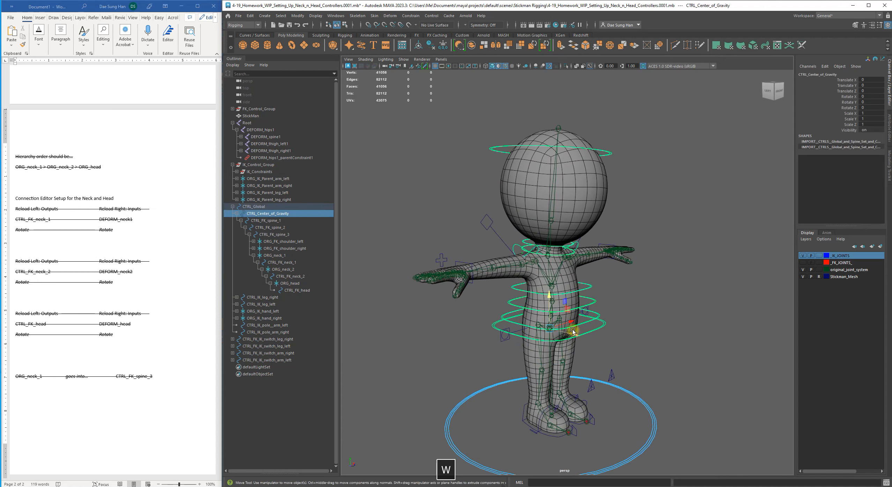
pyautogui.click(552, 306)
pyautogui.press('z')
pyautogui.moveTo(547, 302); pyautogui.dragTo(551, 321)
pyautogui.press('z')
pyautogui.click(612, 324)
# Step: Examine the full character rig and its controllers from several angles, and select the head controller CTRL_FK_head
pyautogui.keyDown('alt'); pyautogui.moveTo(613, 320); pyautogui.dragTo(613, 294); pyautogui.keyUp('alt')
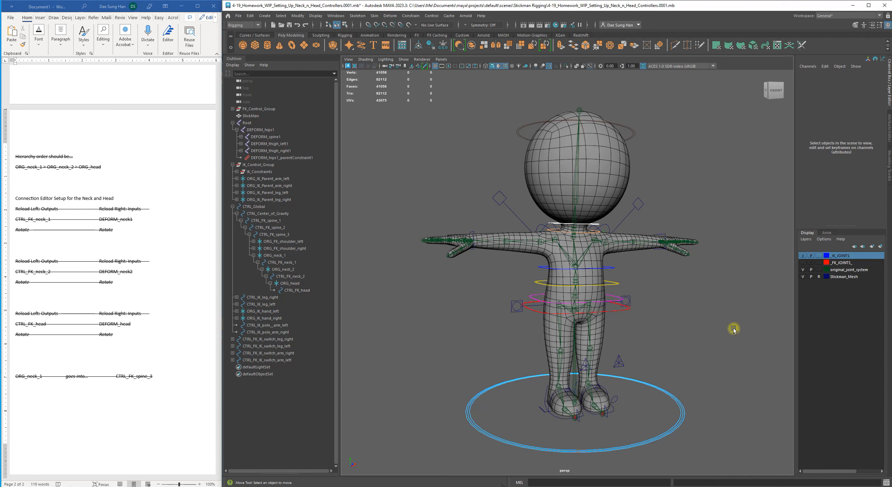
pyautogui.keyDown('alt'); pyautogui.moveTo(661, 321); pyautogui.dragTo(621, 277); pyautogui.keyUp('alt')
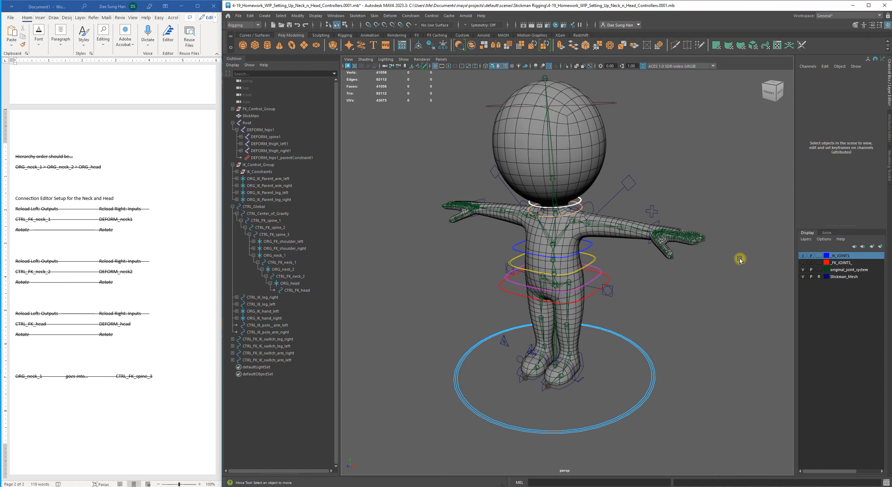
pyautogui.keyDown('alt'); pyautogui.moveTo(726, 265); pyautogui.dragTo(703, 318, button='right'); pyautogui.keyUp('alt')
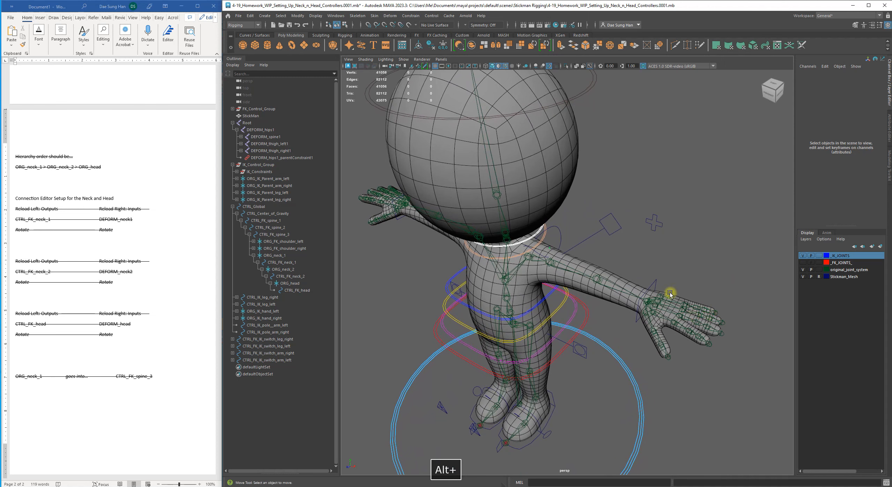
pyautogui.keyDown('alt'); pyautogui.moveTo(594, 365); pyautogui.dragTo(604, 311); pyautogui.keyUp('alt')
pyautogui.keyDown('alt'); pyautogui.moveTo(604, 311); pyautogui.dragTo(553, 324, button='right'); pyautogui.keyUp('alt')
pyautogui.keyDown('alt'); pyautogui.moveTo(603, 178); pyautogui.dragTo(610, 323, button='middle'); pyautogui.keyUp('alt')
pyautogui.click(600, 143)
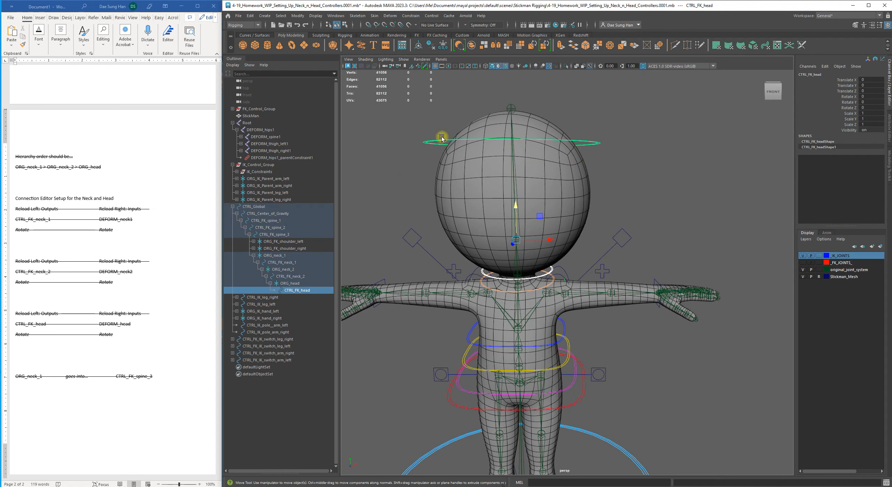
pyautogui.keyDown('alt'); pyautogui.moveTo(581, 385); pyautogui.dragTo(598, 321, button='middle'); pyautogui.keyUp('alt')
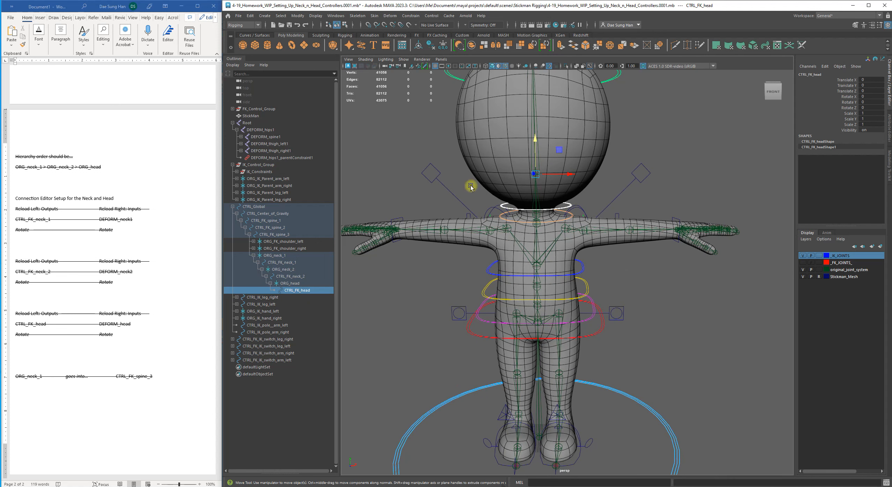
pyautogui.keyDown('alt'); pyautogui.moveTo(646, 331); pyautogui.dragTo(613, 314, button='right'); pyautogui.keyUp('alt')
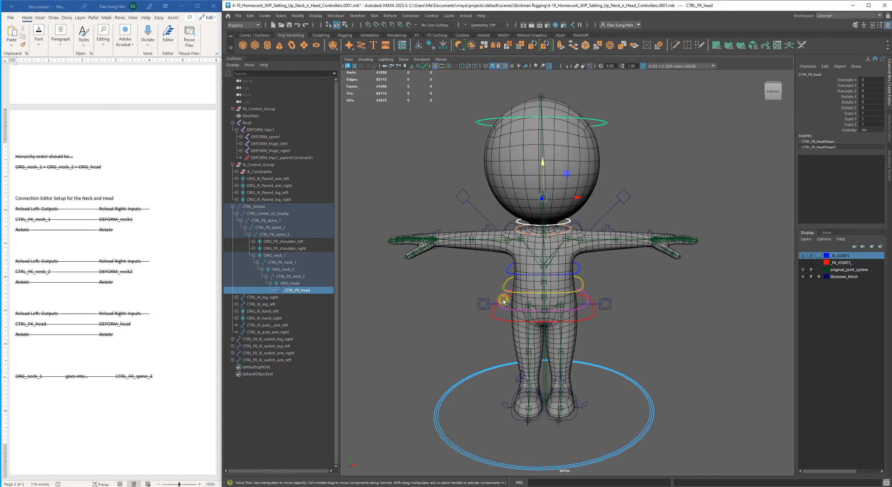